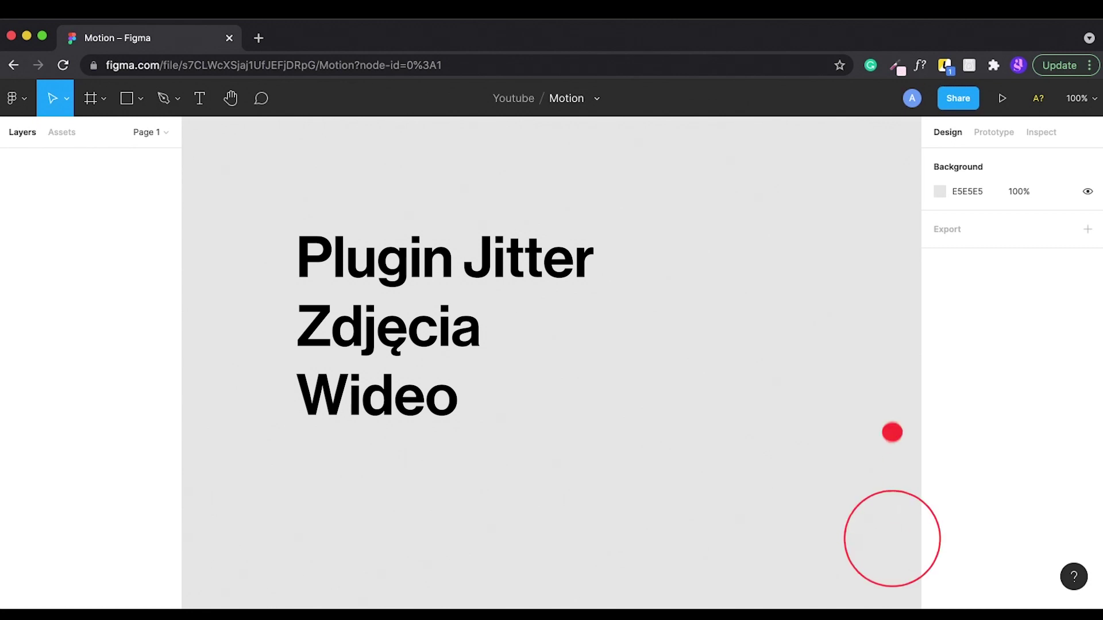
- Search the Figma Community plugins for 'jitter' and confirm the Jitter plugin is installed
{"action": "right_click", "coordinate": [568, 400]}
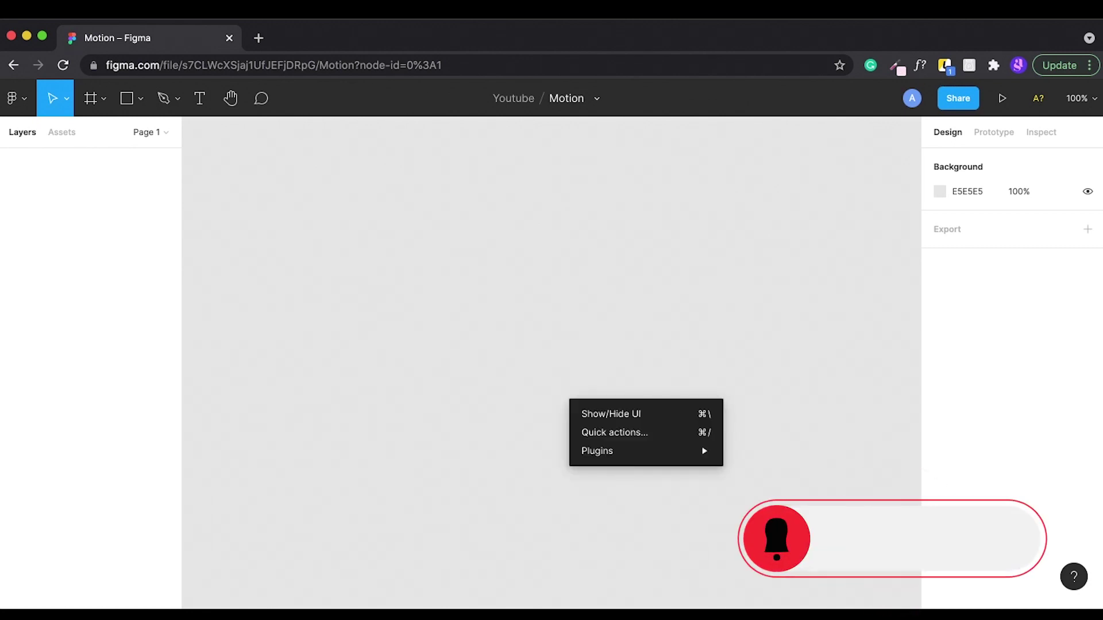
{"action": "scroll", "coordinate": [764, 448], "scroll_direction": "down", "scroll_amount": 5}
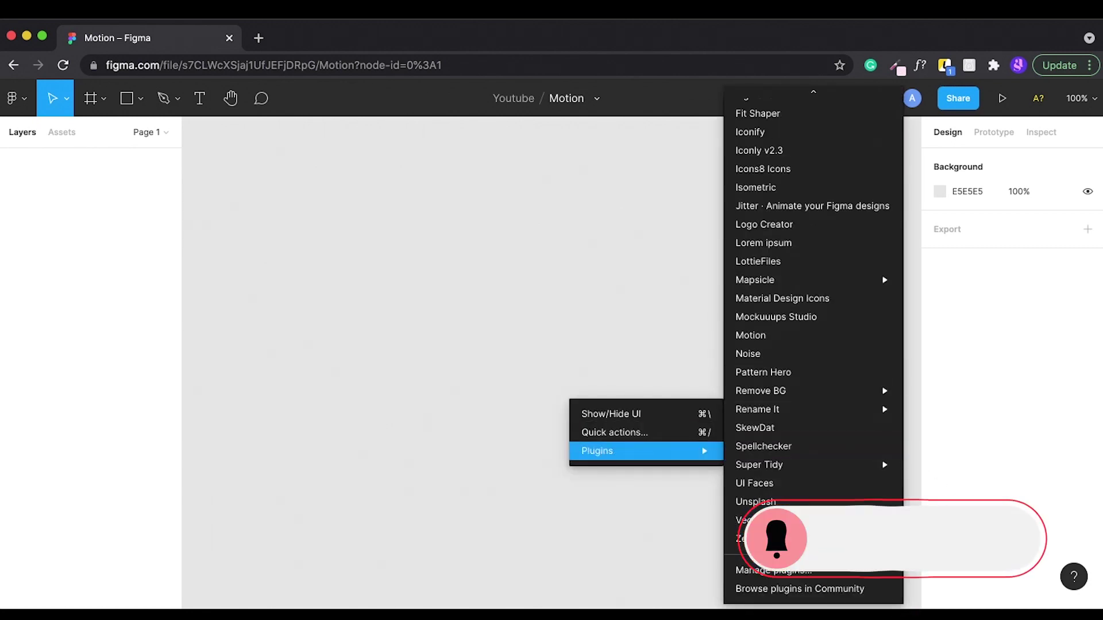
{"action": "left_click", "coordinate": [800, 589]}
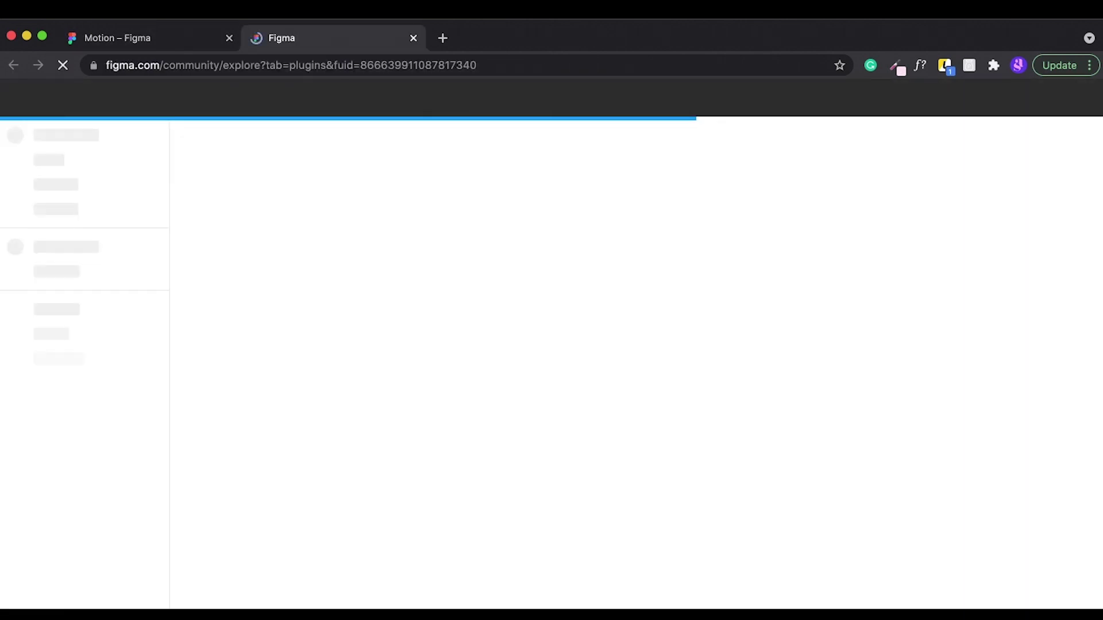
{"action": "type", "text": "jitter"}
{"action": "key", "text": "Return"}
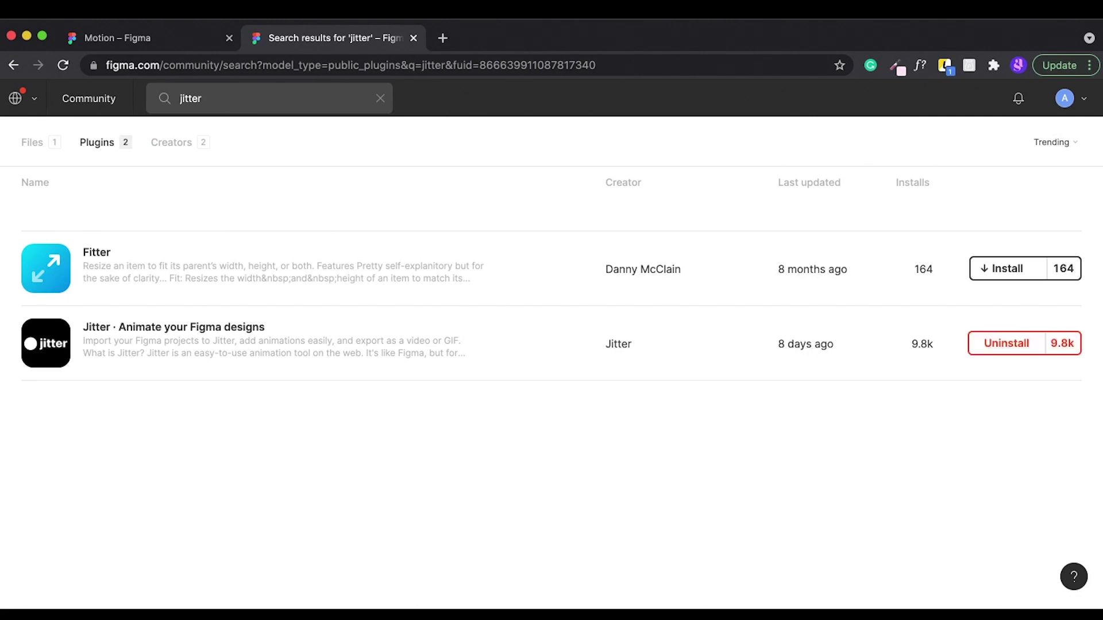
- Glance at the Motion design file, return to the jitter results, and begin typing a new web address
{"action": "left_click", "coordinate": [189, 38]}
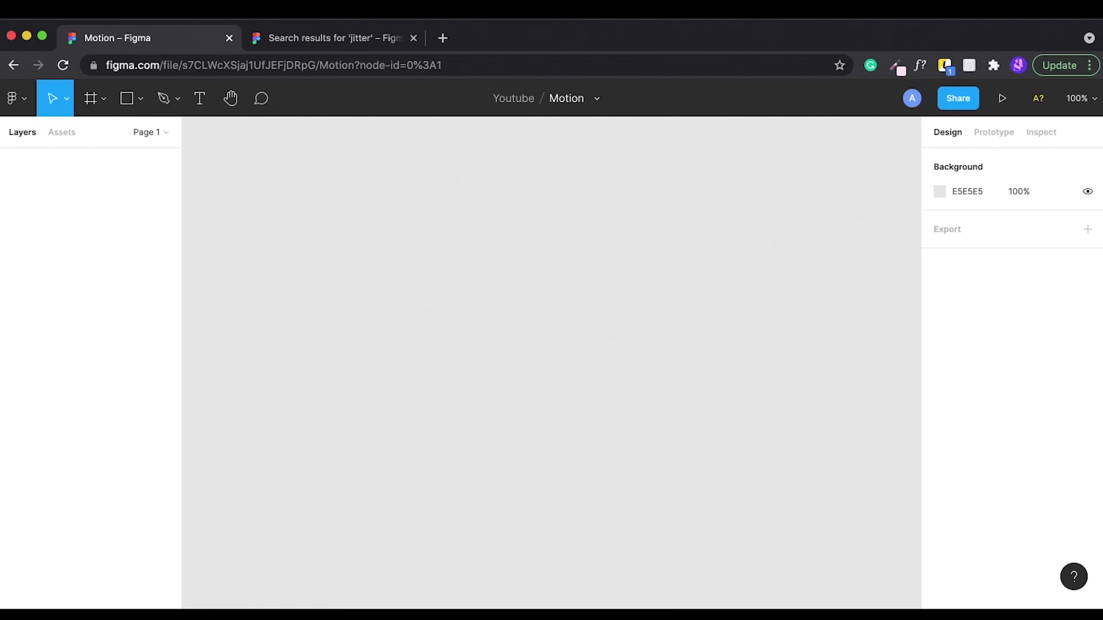
{"action": "key", "text": "ctrl+Tab"}
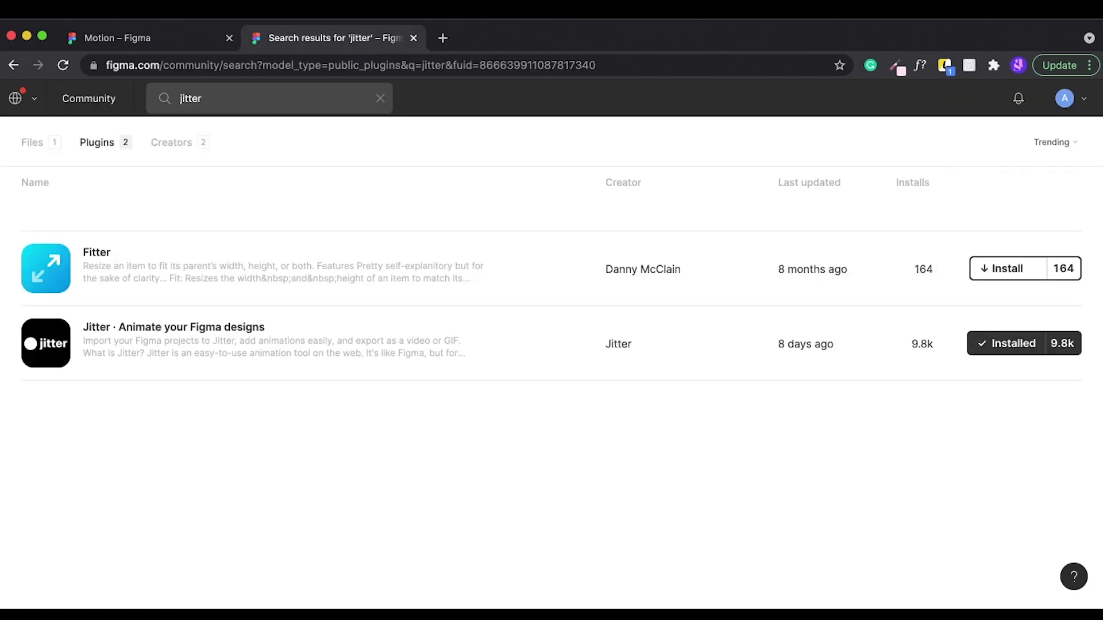
{"action": "key", "text": "ctrl+l"}
{"action": "type", "text": "pex"}
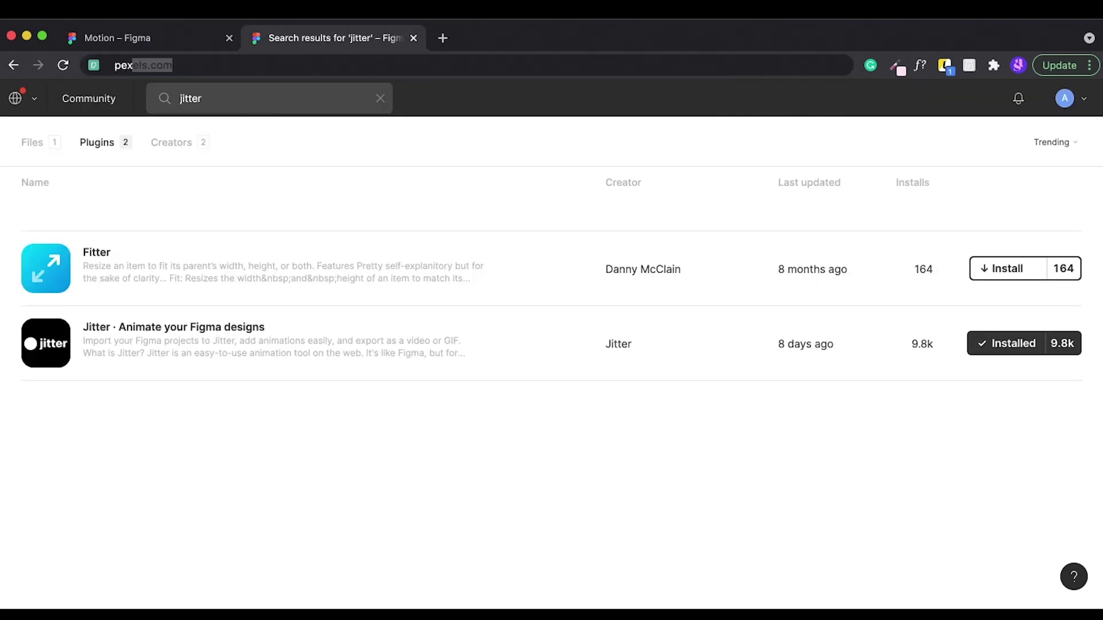
- On Pexels, browse the free stock videos and download the red dress clip
{"action": "key", "text": "Return"}
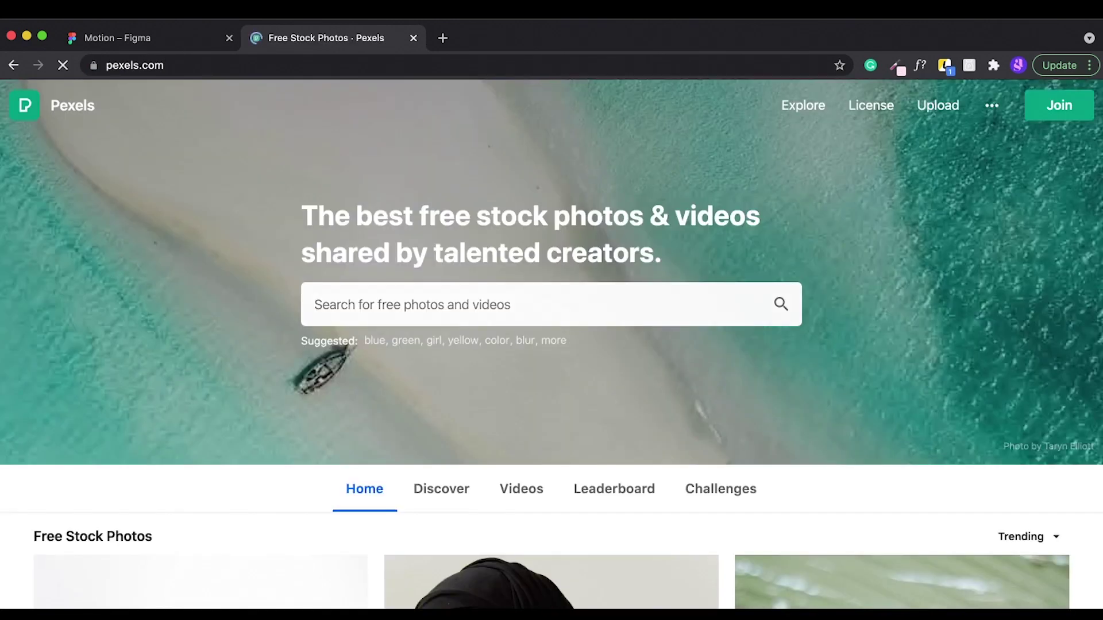
{"action": "left_click", "coordinate": [521, 488]}
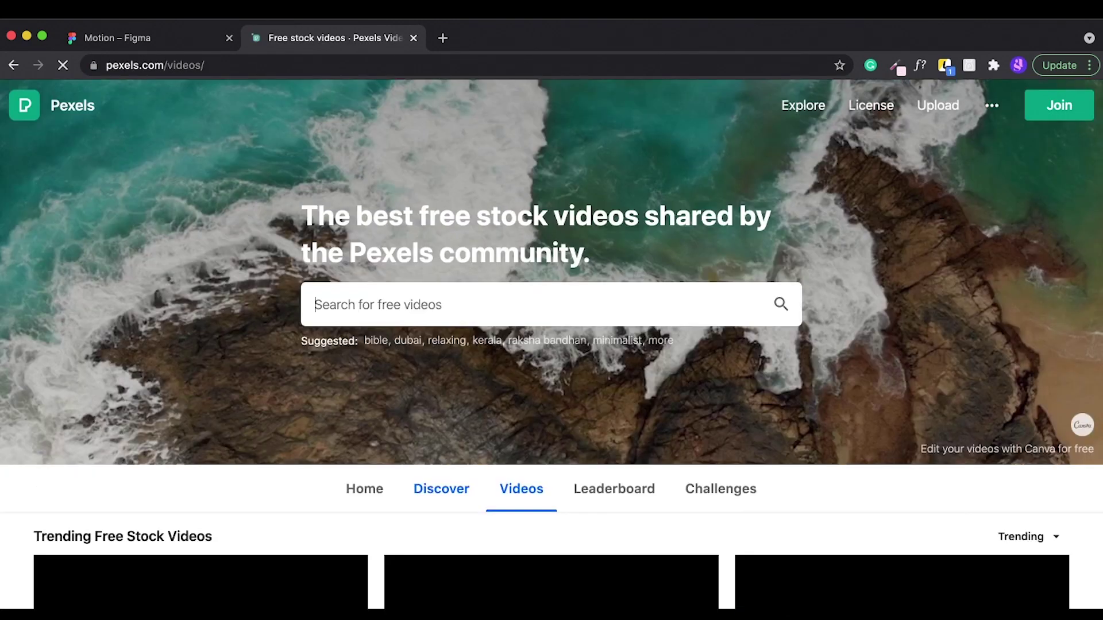
{"action": "scroll", "coordinate": [552, 345], "scroll_direction": "down", "scroll_amount": 6}
{"action": "scroll", "coordinate": [552, 345], "scroll_direction": "down", "scroll_amount": 5}
{"action": "scroll", "coordinate": [552, 345], "scroll_direction": "down", "scroll_amount": 3}
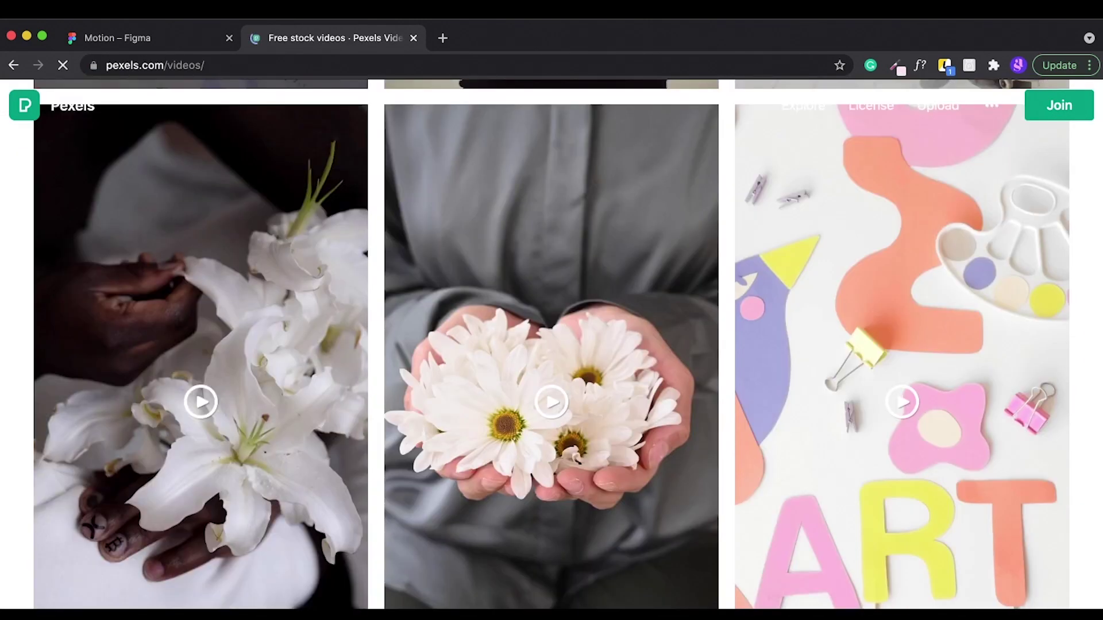
{"action": "scroll", "coordinate": [551, 345], "scroll_direction": "down", "scroll_amount": 1}
{"action": "scroll", "coordinate": [551, 344], "scroll_direction": "down", "scroll_amount": 2}
{"action": "scroll", "coordinate": [552, 368], "scroll_direction": "down", "scroll_amount": 1}
{"action": "scroll", "coordinate": [551, 368], "scroll_direction": "down", "scroll_amount": 4}
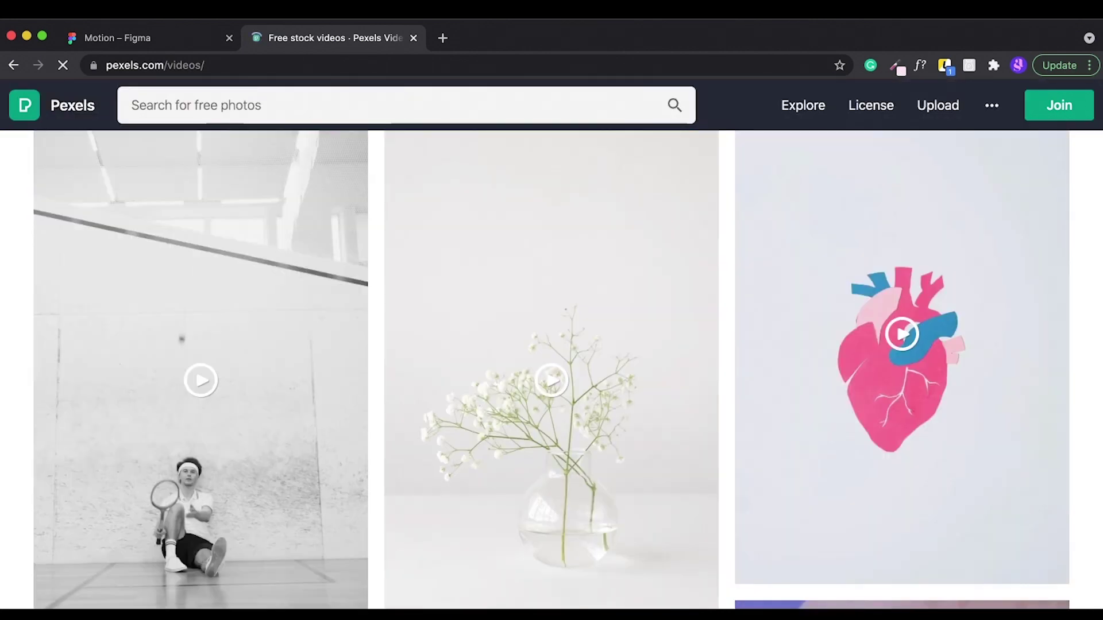
{"action": "scroll", "coordinate": [551, 368], "scroll_direction": "down", "scroll_amount": 1}
{"action": "scroll", "coordinate": [551, 367], "scroll_direction": "down", "scroll_amount": 5}
{"action": "scroll", "coordinate": [551, 368], "scroll_direction": "down", "scroll_amount": 8}
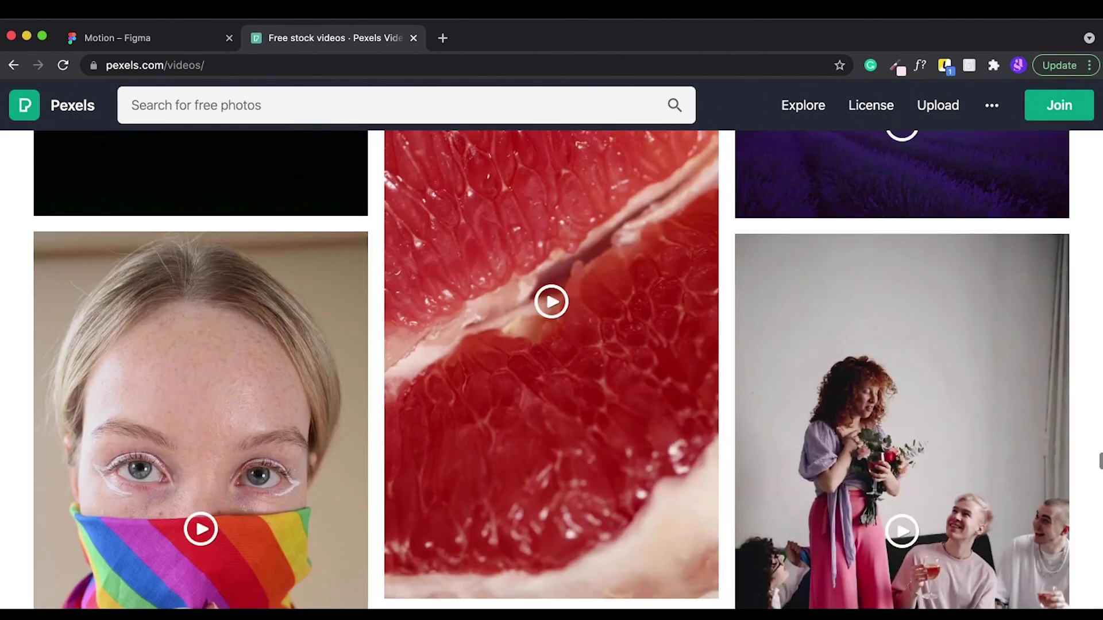
{"action": "scroll", "coordinate": [551, 368], "scroll_direction": "up", "scroll_amount": 2}
{"action": "scroll", "coordinate": [552, 368], "scroll_direction": "up", "scroll_amount": 5}
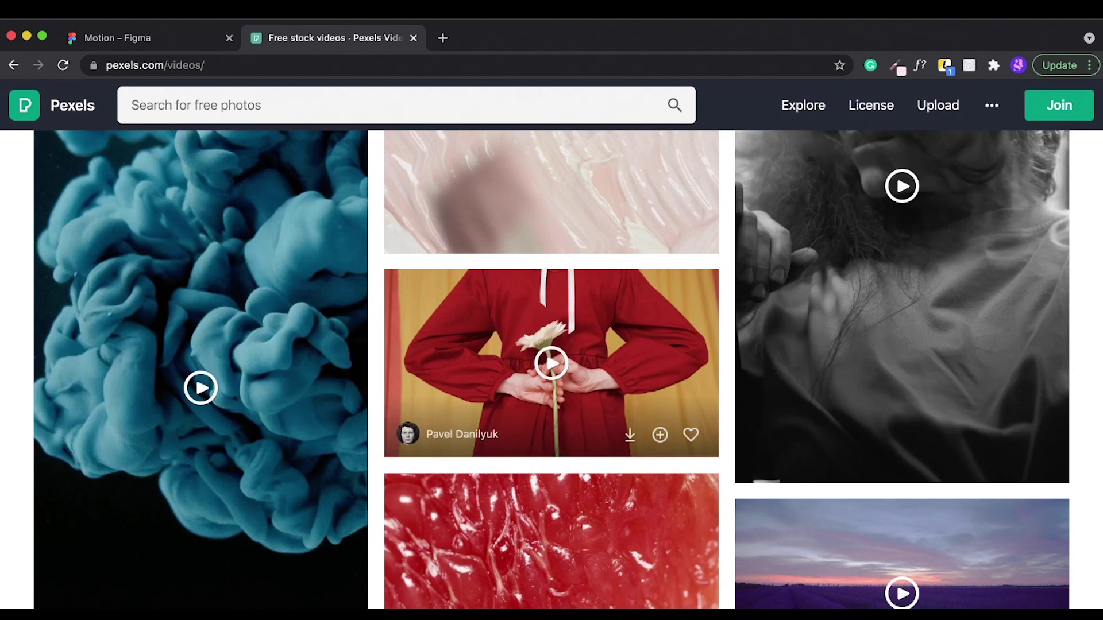
{"action": "left_click", "coordinate": [630, 435]}
{"action": "type", "text": "flower"}
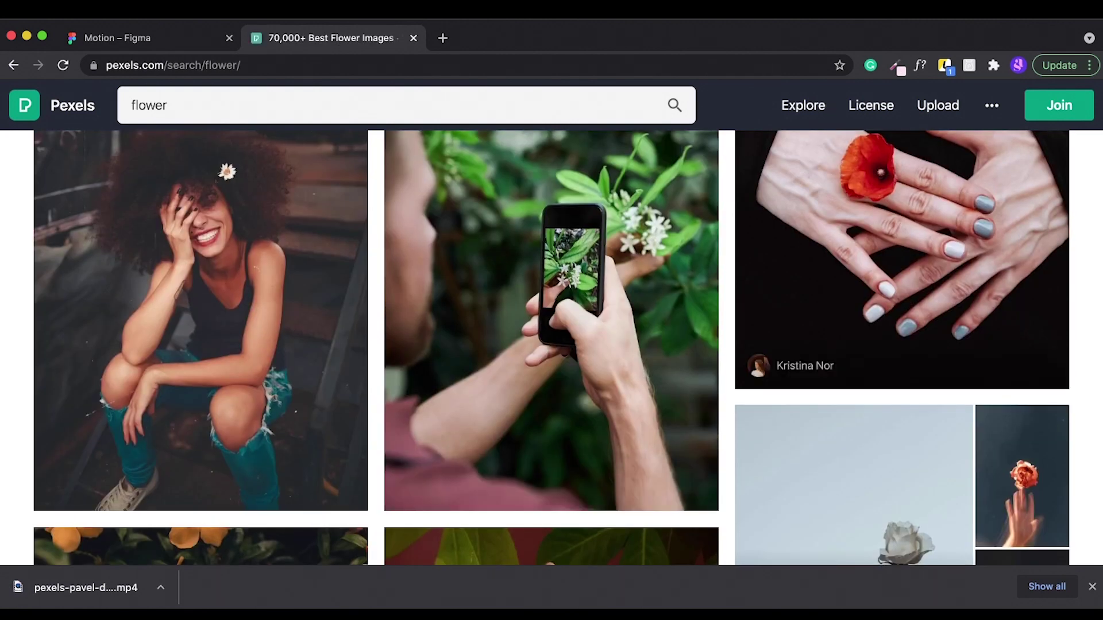
- Download flower photos, including the hands holding a red poppy, then close Pexels
{"action": "left_click", "coordinate": [981, 366]}
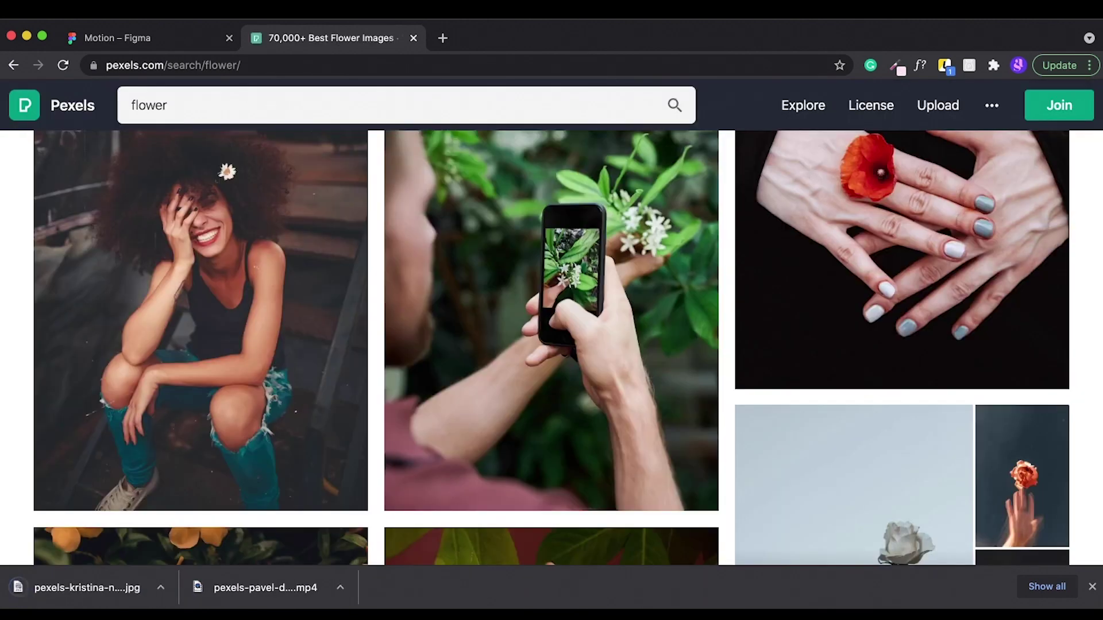
{"action": "scroll", "coordinate": [981, 366], "scroll_direction": "down", "scroll_amount": 4}
{"action": "scroll", "coordinate": [980, 367], "scroll_direction": "down", "scroll_amount": 2}
{"action": "scroll", "coordinate": [552, 344], "scroll_direction": "down", "scroll_amount": 5}
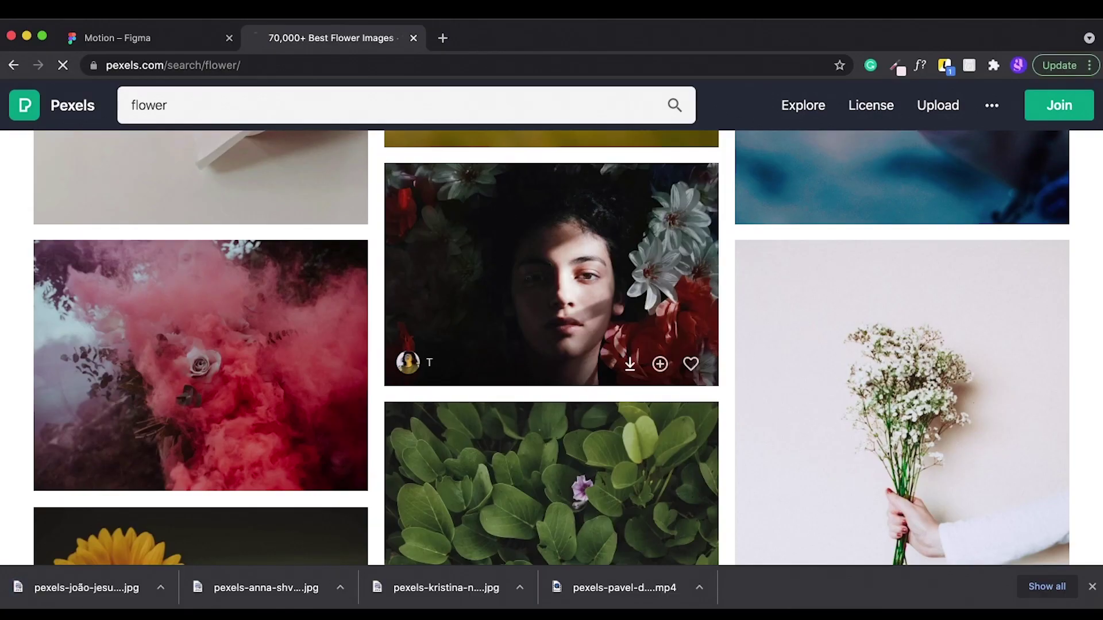
{"action": "left_click", "coordinate": [627, 364]}
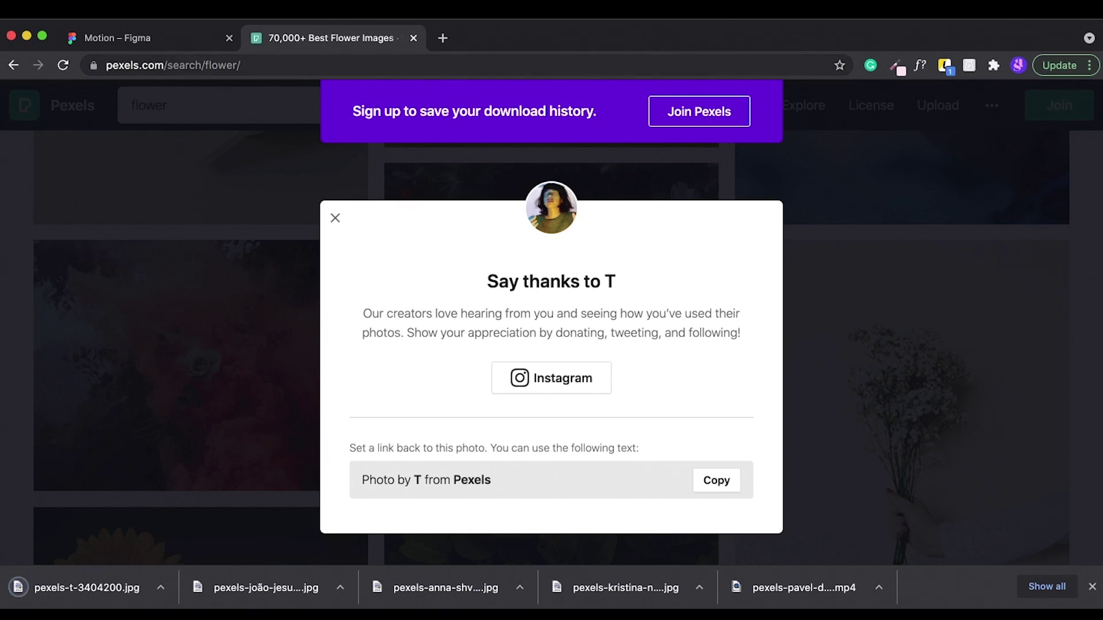
{"action": "left_click", "coordinate": [413, 38]}
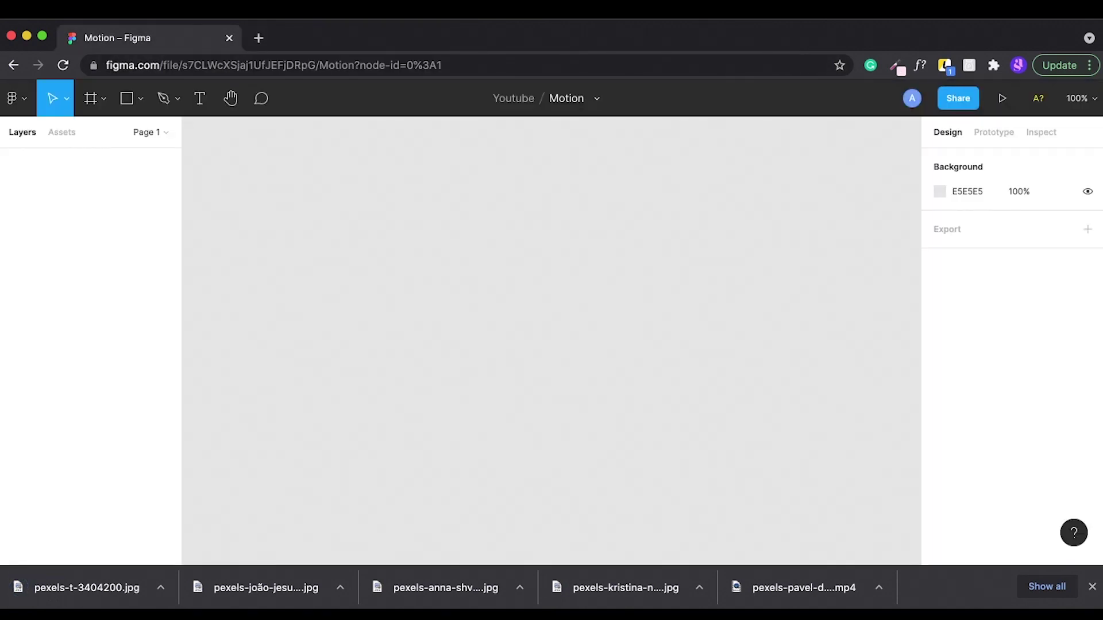
- Create a 1440×900 desktop frame named Home
{"action": "left_click", "coordinate": [90, 98]}
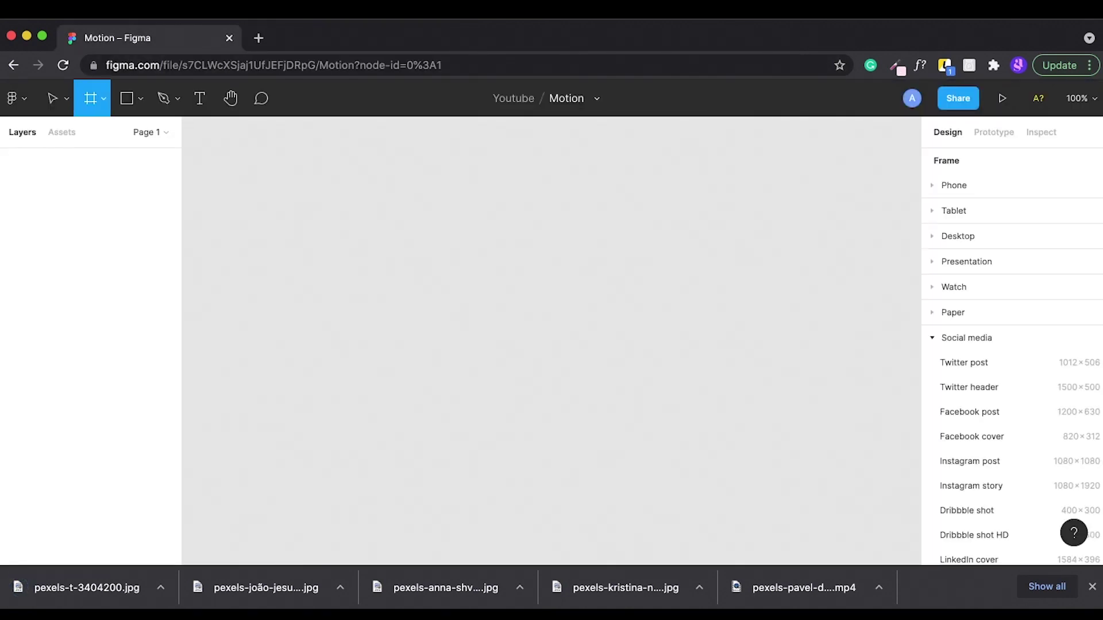
{"action": "left_click", "coordinate": [958, 236]}
{"action": "left_click", "coordinate": [965, 310]}
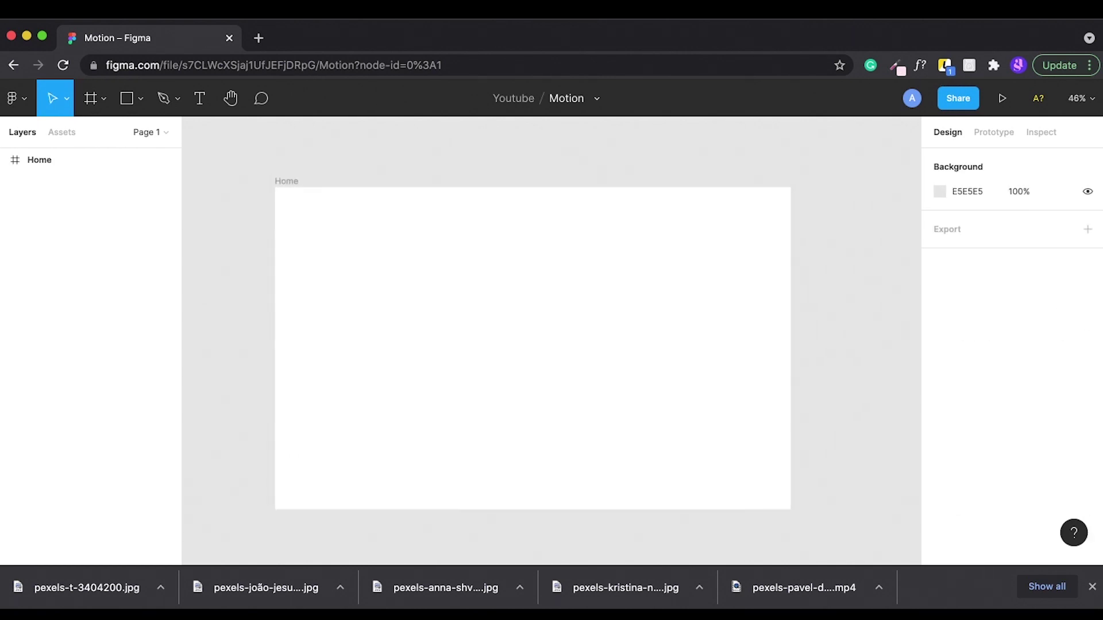
- Give the Home frame a 12-column layout grid with 40 px margins and 20 px gutters
{"action": "left_click", "coordinate": [1087, 371]}
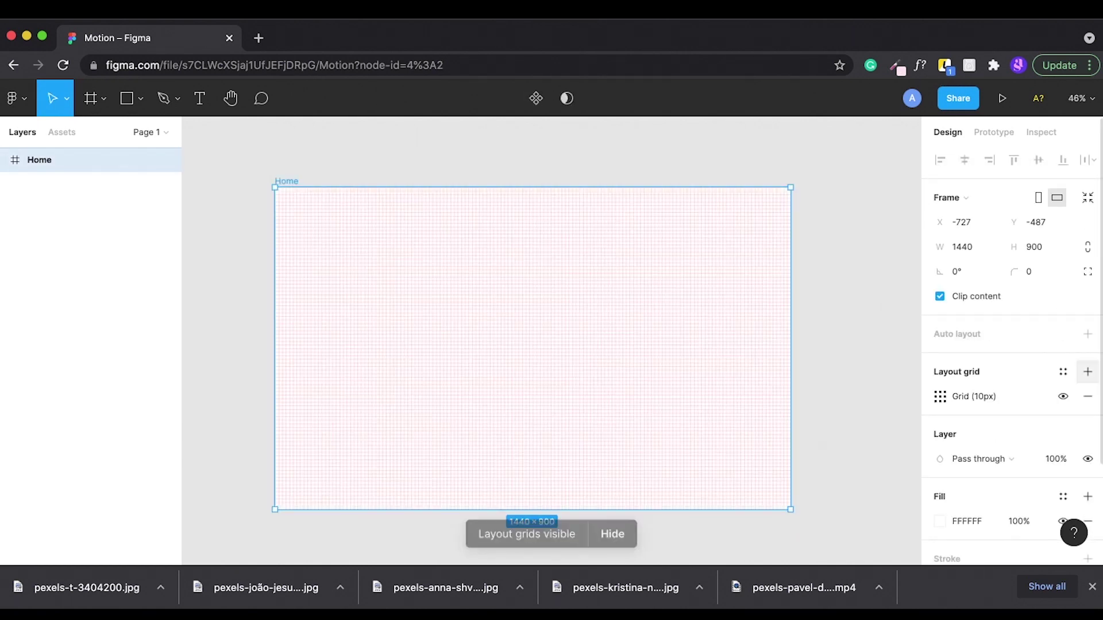
{"action": "left_click", "coordinate": [940, 396]}
{"action": "left_click", "coordinate": [760, 400]}
{"action": "type", "text": "12"}
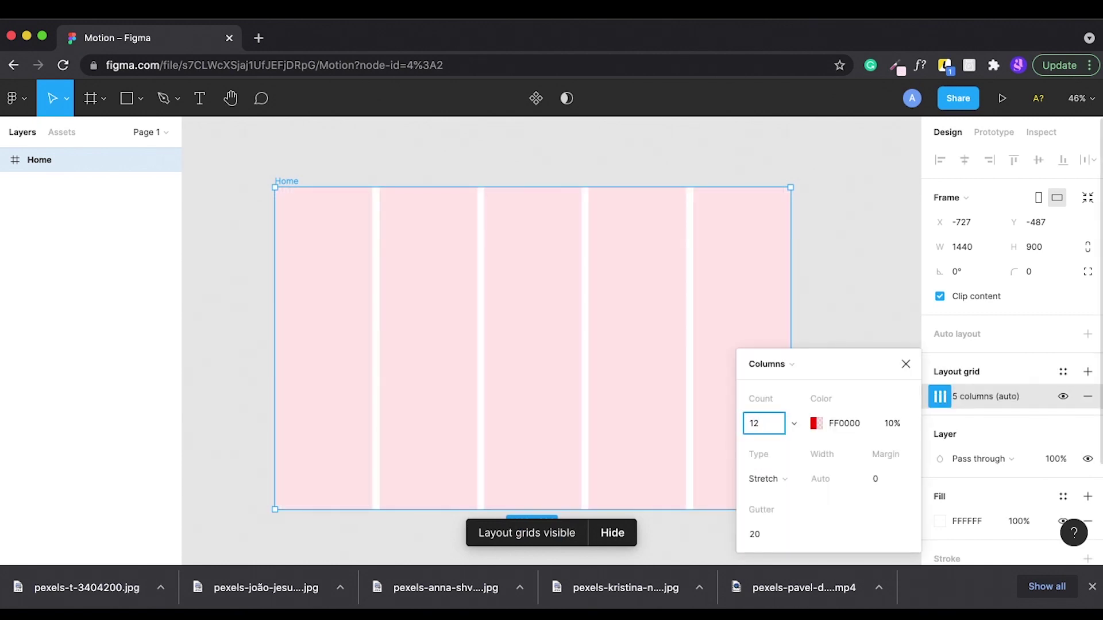
{"action": "key", "text": "Tab"}
{"action": "type", "text": "0"}
{"action": "key", "text": "Return"}
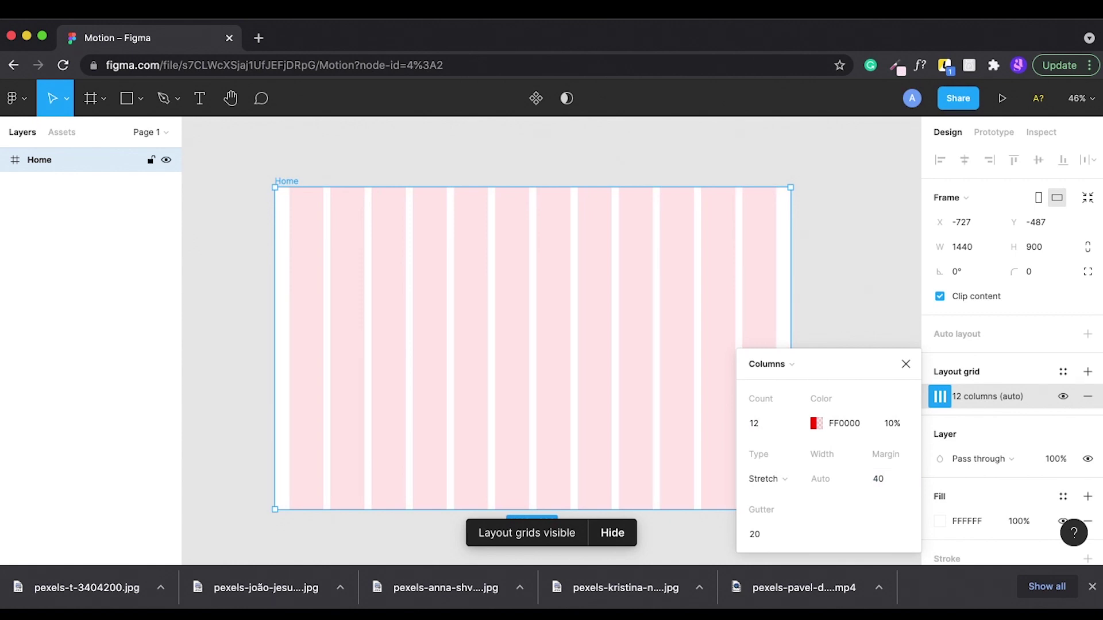
{"action": "key", "text": "Escape"}
{"action": "scroll", "coordinate": [513, 333], "scroll_direction": "right", "scroll_amount": 1}
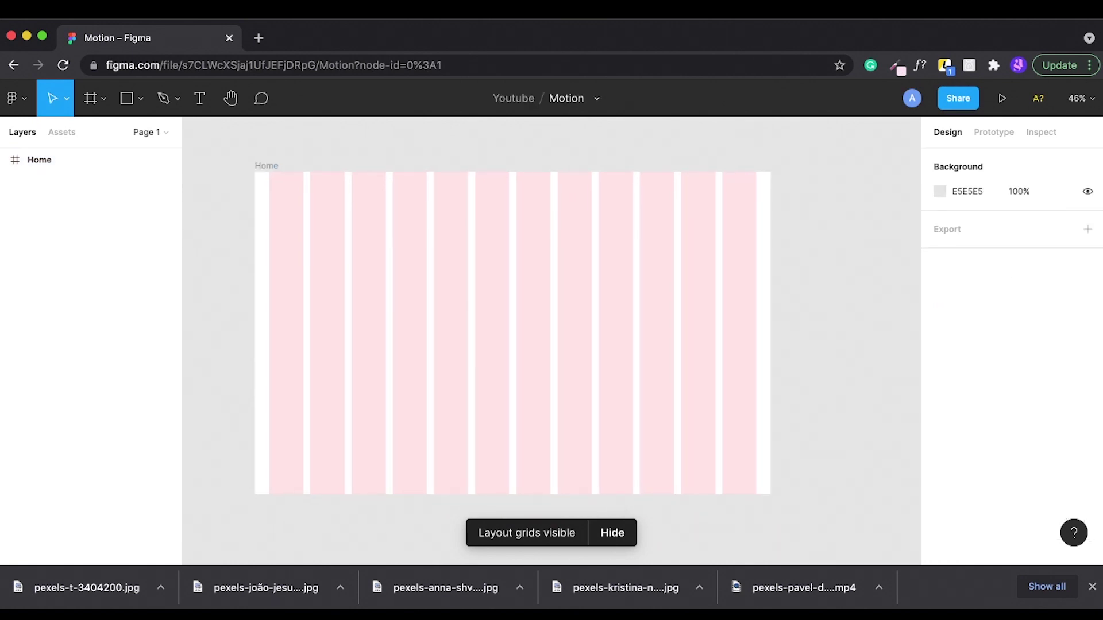
{"action": "key", "text": "r"}
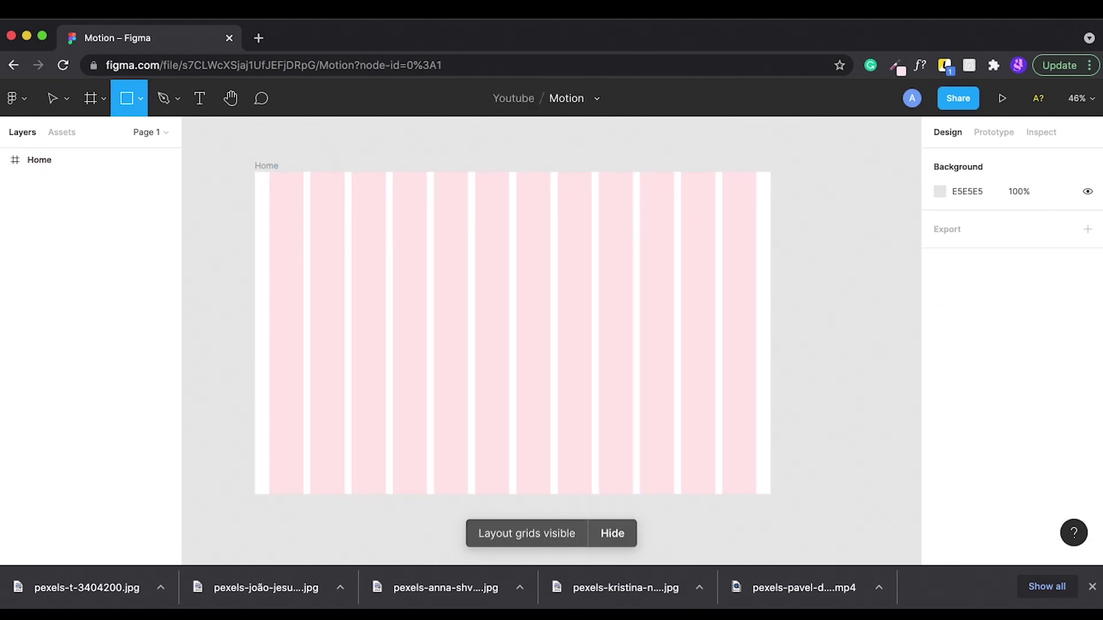
- Draw Rectangle 1 across the full 1440-wide Home frame with a downloaded flower photo as image fill
{"action": "left_click_drag", "start_coordinate": [255, 194], "coordinate": [771, 494]}
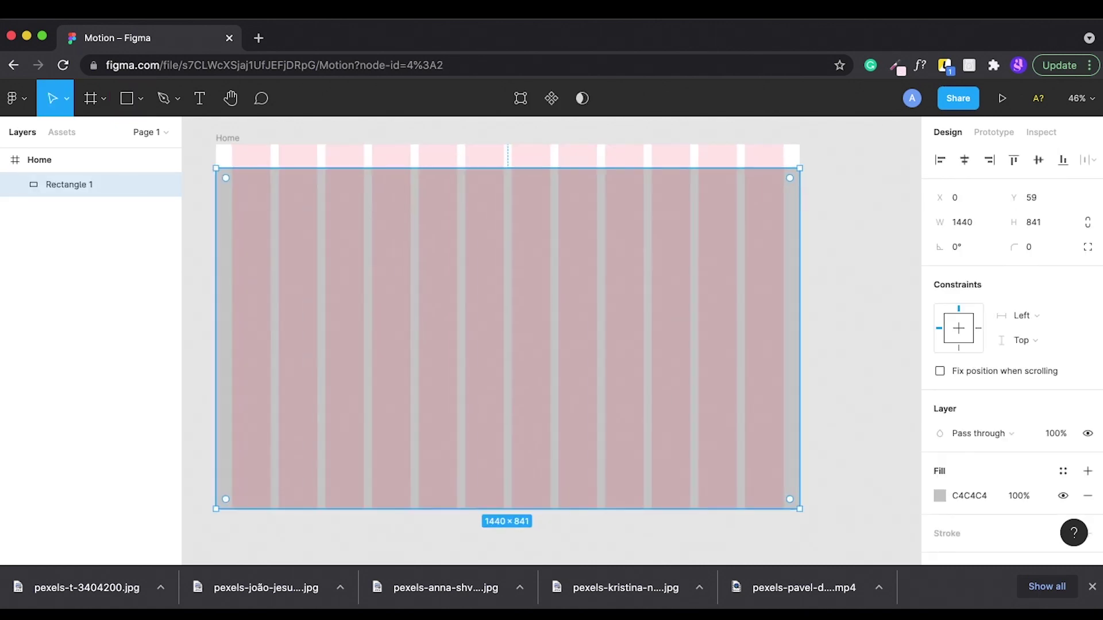
{"action": "key", "text": "Escape"}
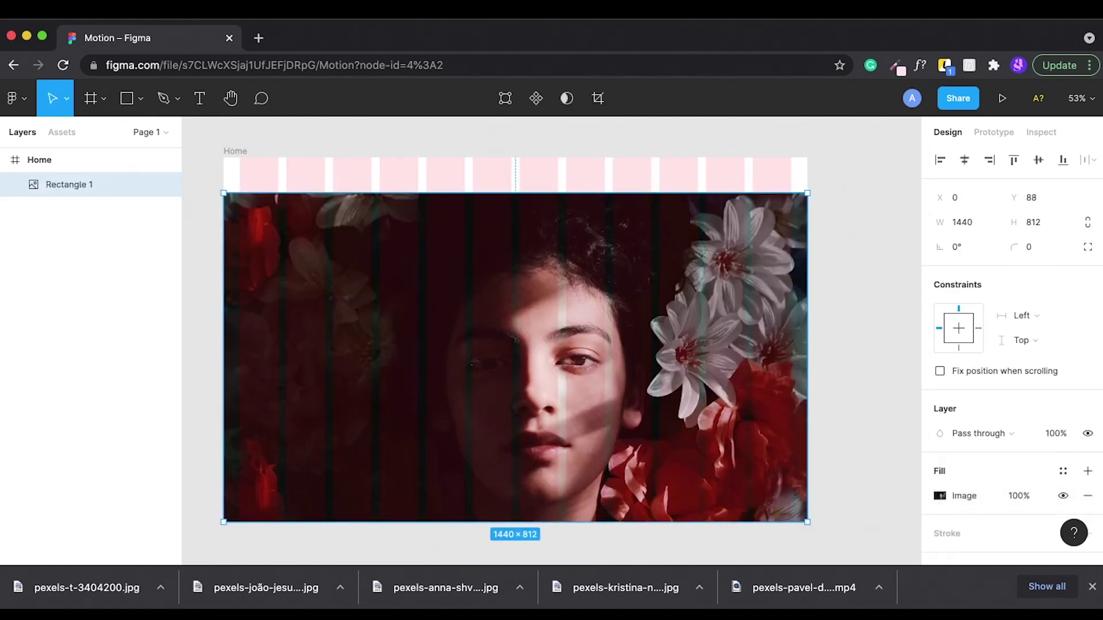
{"action": "key", "text": "Escape"}
{"action": "scroll", "coordinate": [531, 344], "scroll_direction": "up", "scroll_amount": 2}
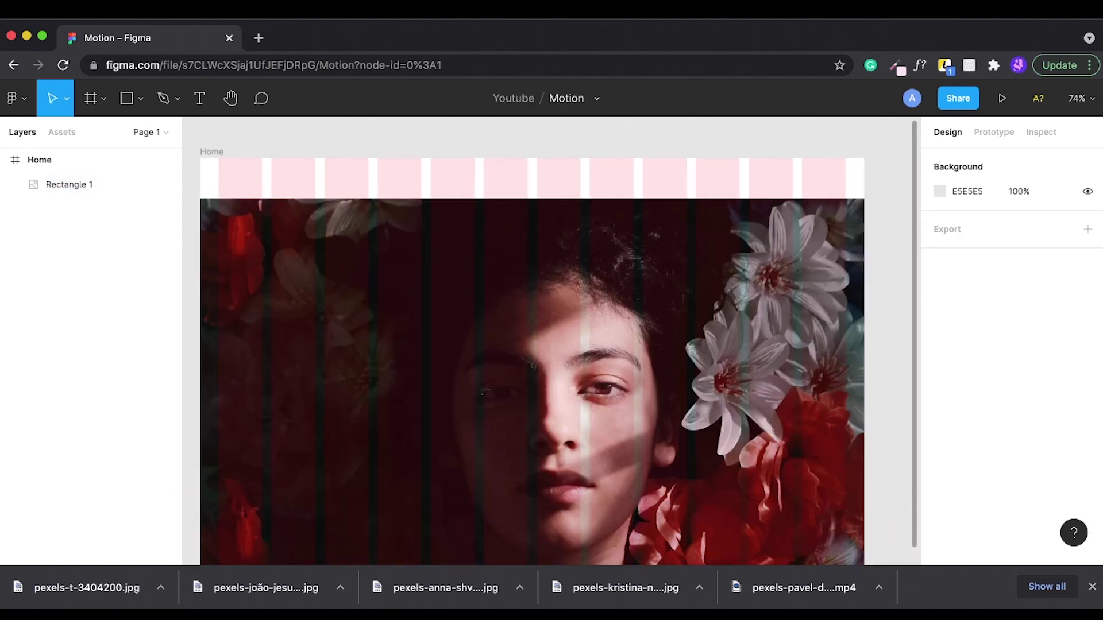
{"action": "left_click", "coordinate": [199, 98]}
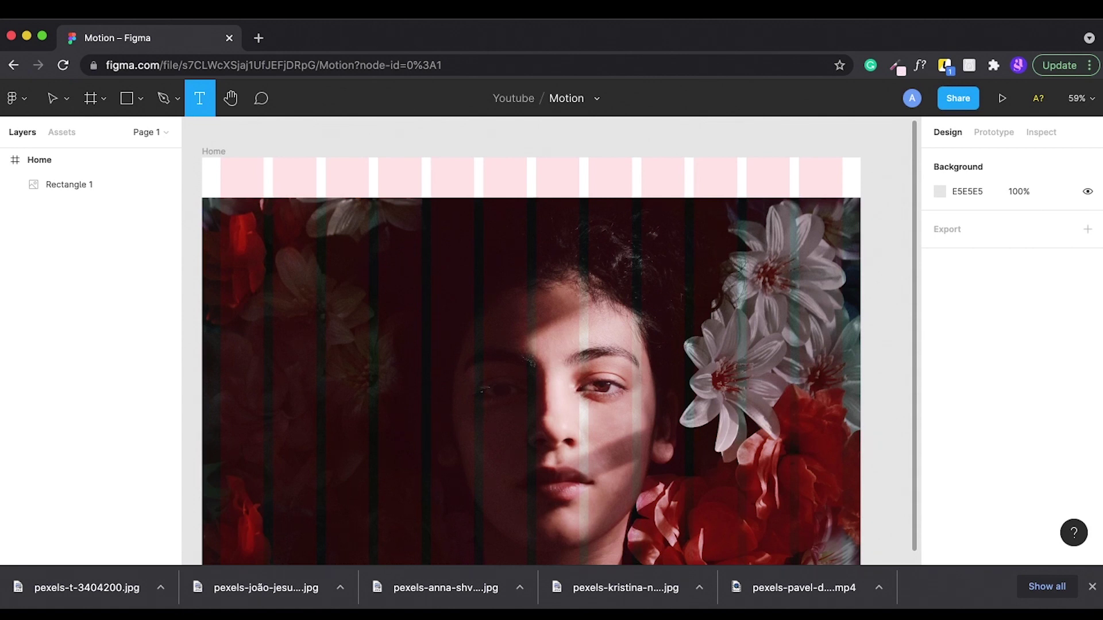
- Add a header text layer with the portfolio owner's full name, replacing the placeholder 'Foto'
{"action": "left_click", "coordinate": [410, 172]}
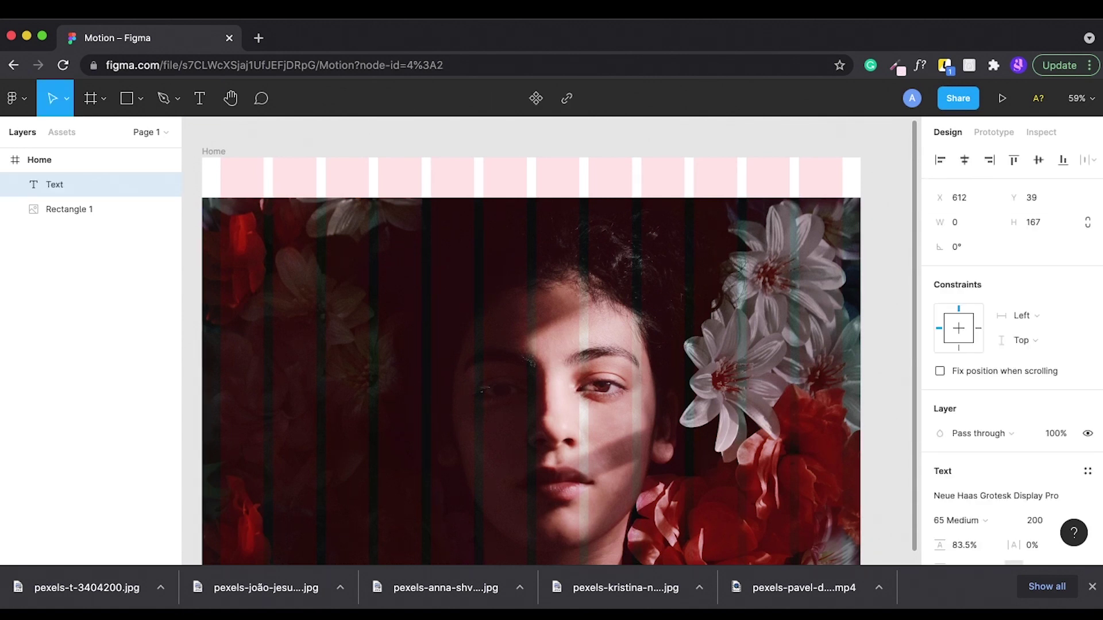
{"action": "type", "text": "Foto"}
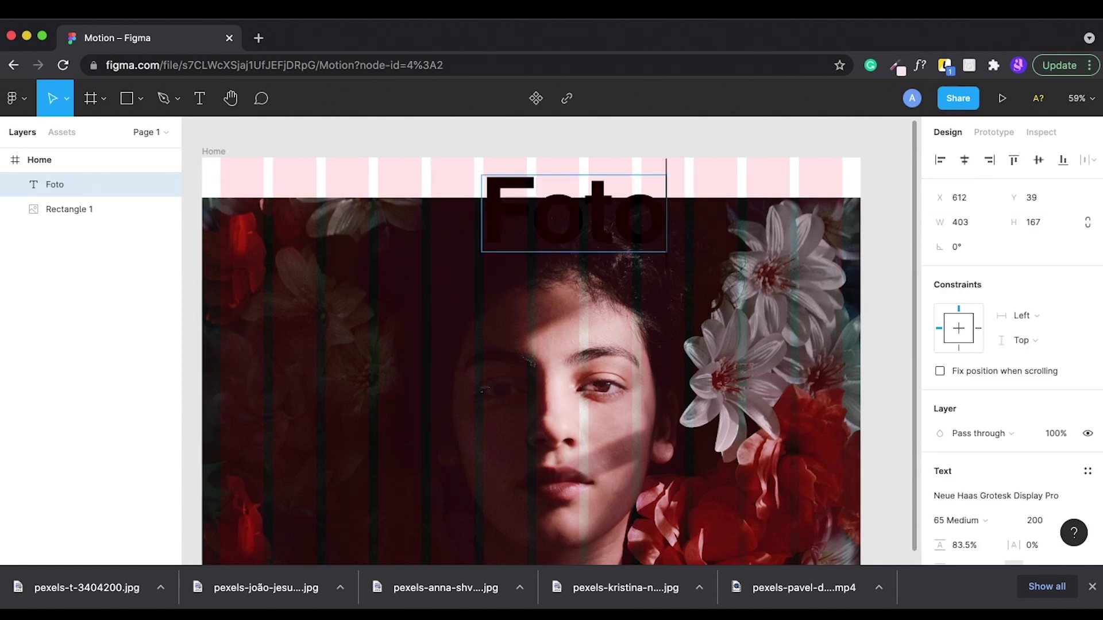
{"action": "key", "text": "ctrl+a"}
{"action": "type", "text": "J"}
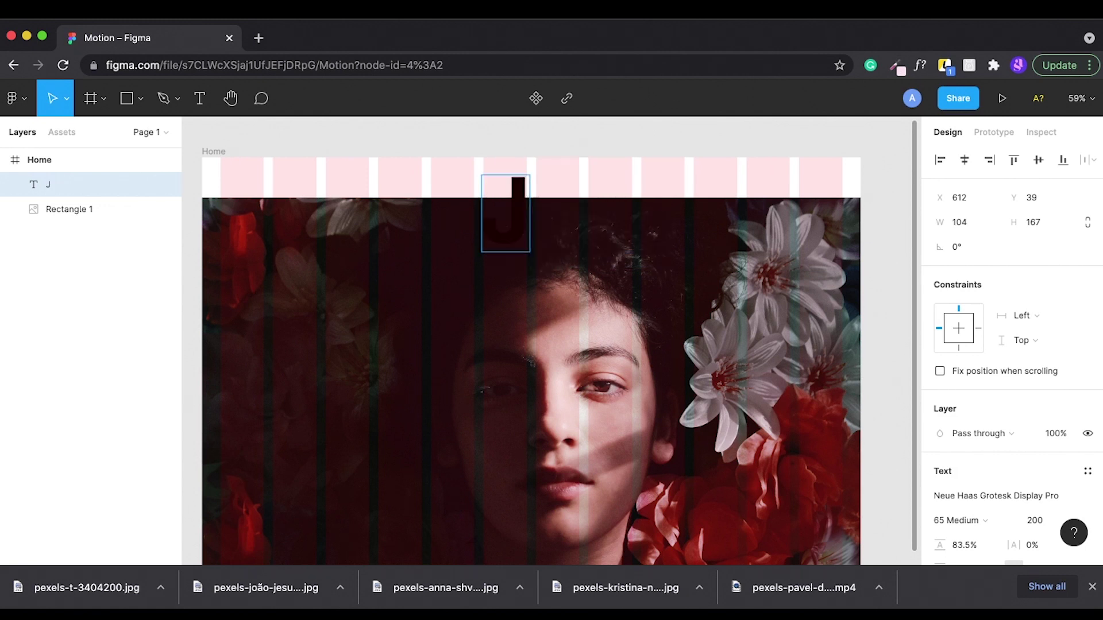
{"action": "type", "text": "ohn"}
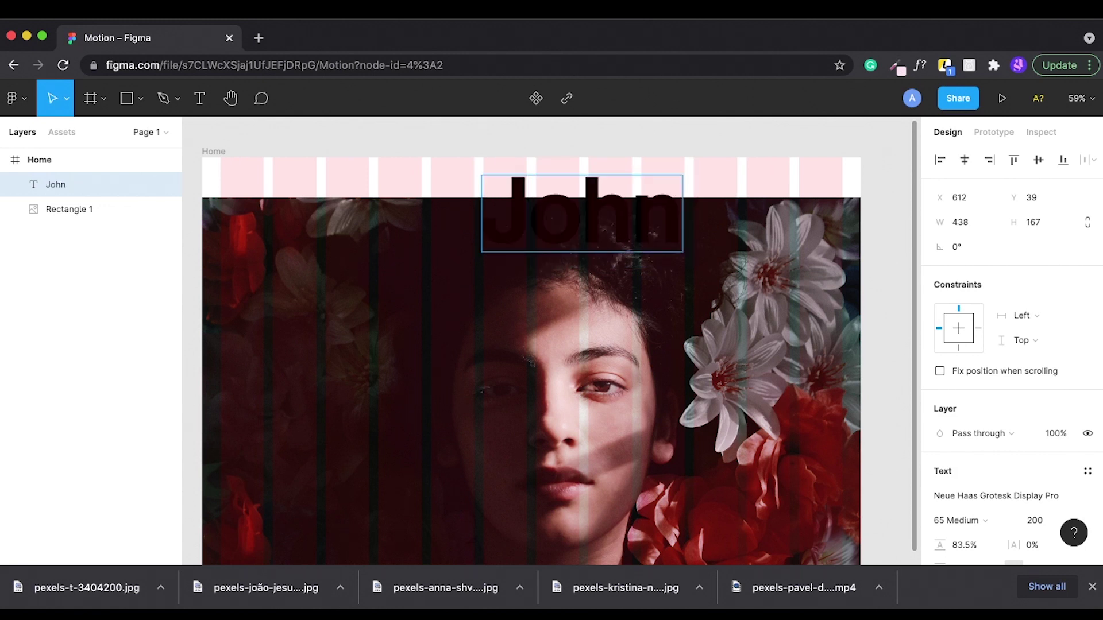
{"action": "type", "text": " Kowalski"}
{"action": "key", "text": "ctrl+a"}
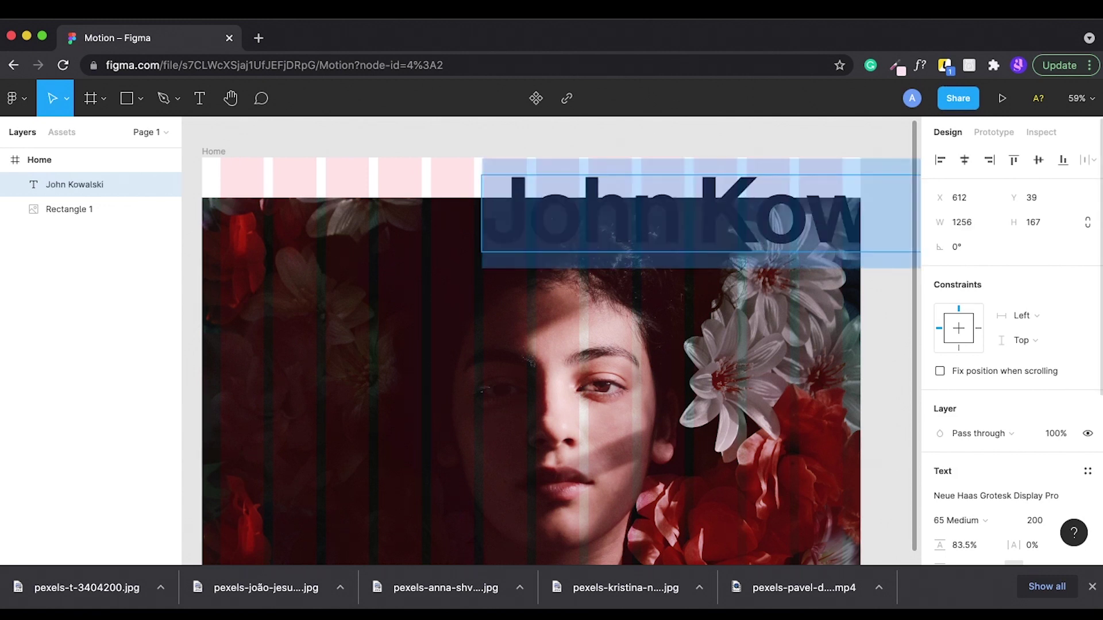
{"action": "scroll", "coordinate": [1034, 460], "scroll_direction": "down", "scroll_amount": 2}
{"action": "left_click", "coordinate": [1037, 454]}
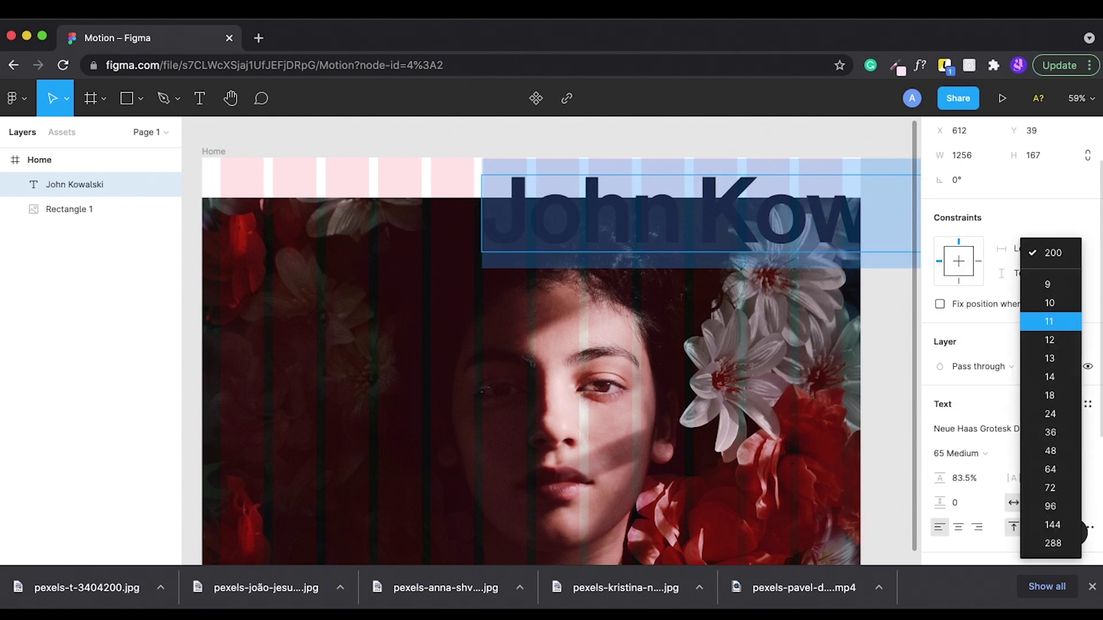
- Set the text to size 18 and duplicate About into Work and Contact links
{"action": "key", "text": "Up"}
{"action": "key", "text": "Up"}
{"action": "key", "text": "Up"}
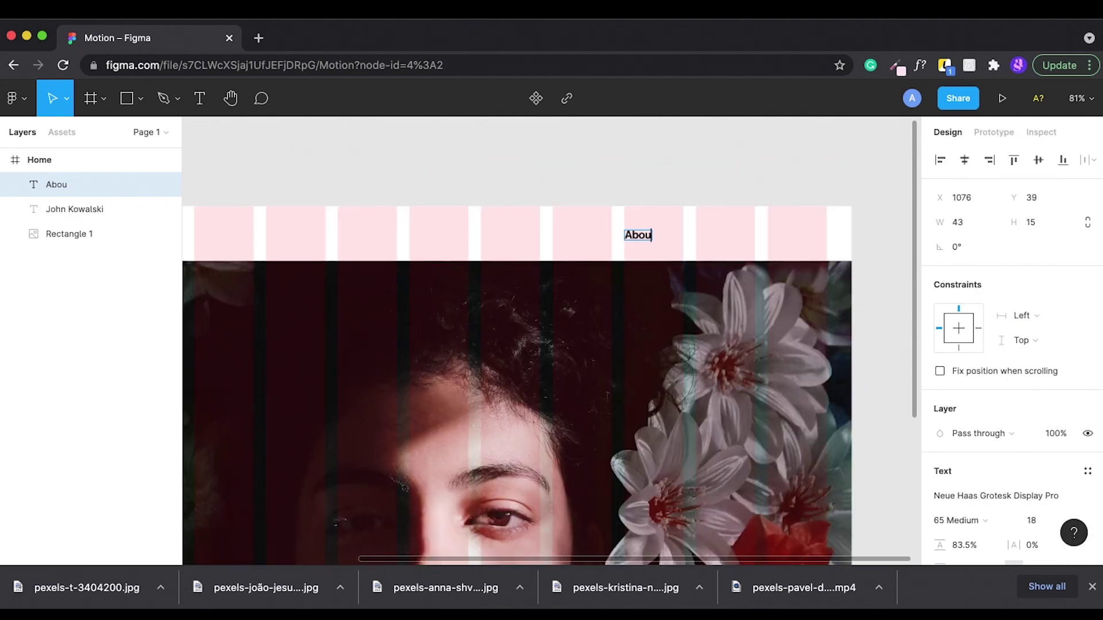
{"action": "key", "text": "Escape"}
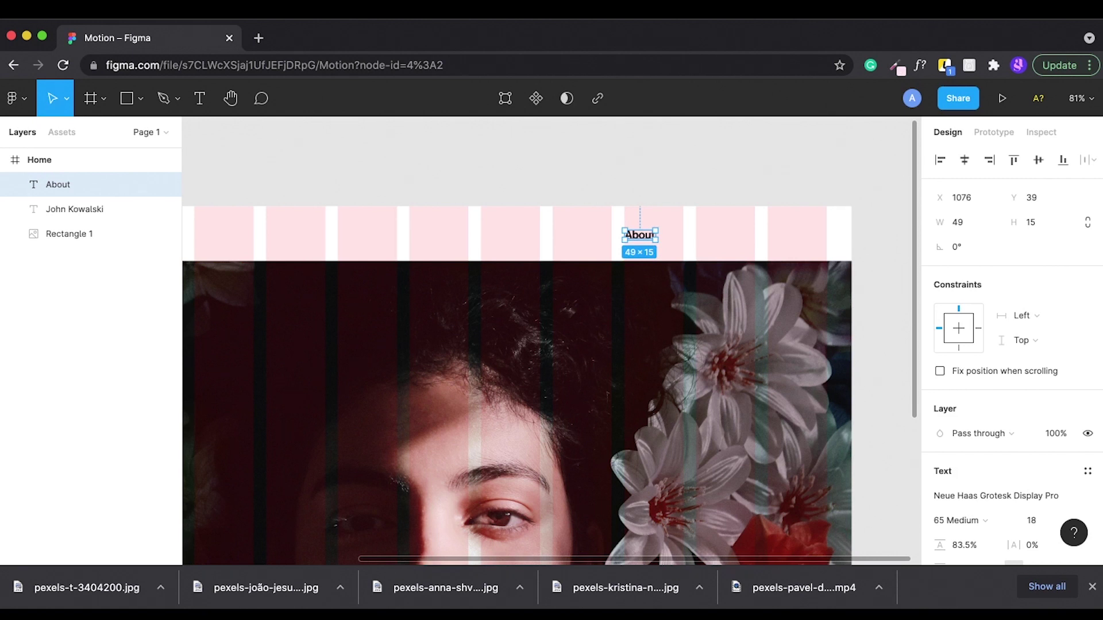
{"action": "left_click_drag", "start_coordinate": [639, 235], "coordinate": [698, 234]}
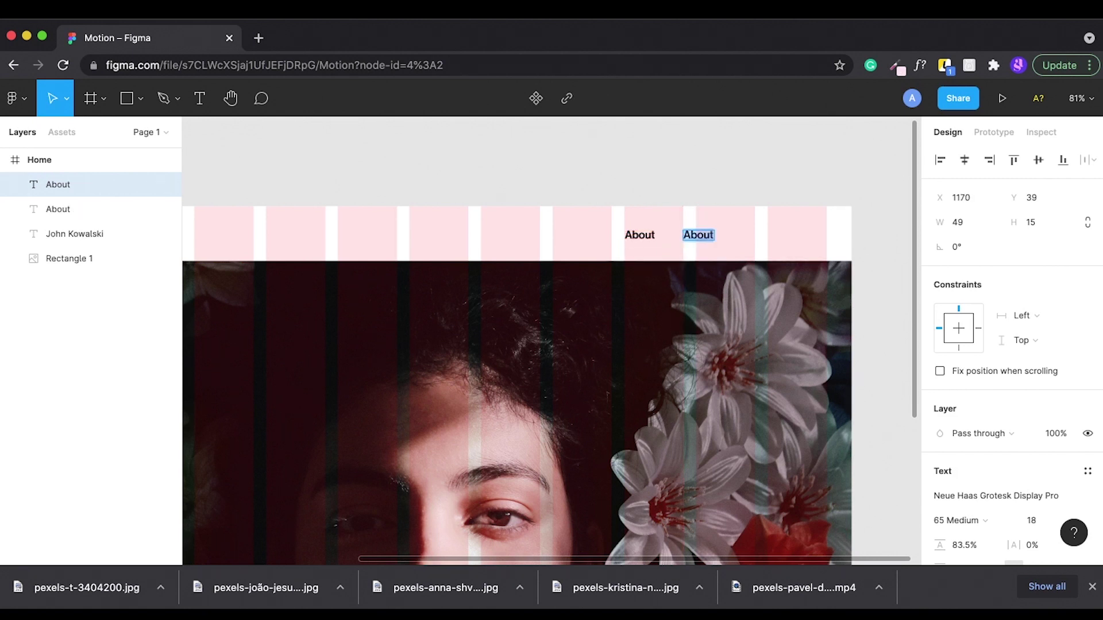
{"action": "type", "text": "Work"}
{"action": "key", "text": "Escape"}
{"action": "left_click_drag", "start_coordinate": [697, 236], "coordinate": [760, 236], "text": "alt"}
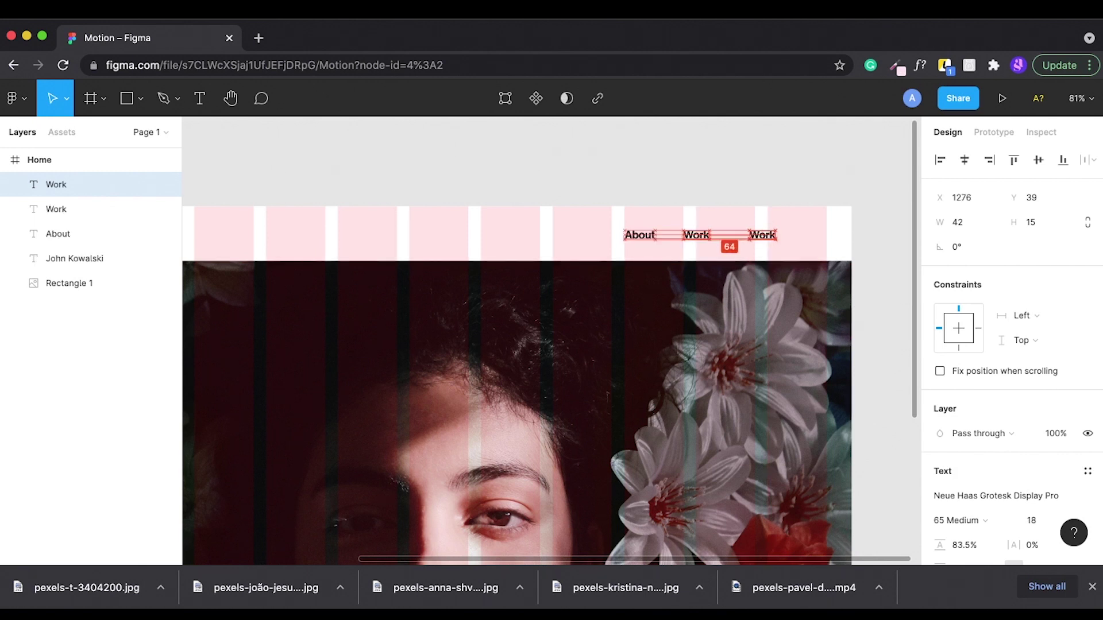
{"action": "key", "text": "Return"}
{"action": "type", "text": "Contact"}
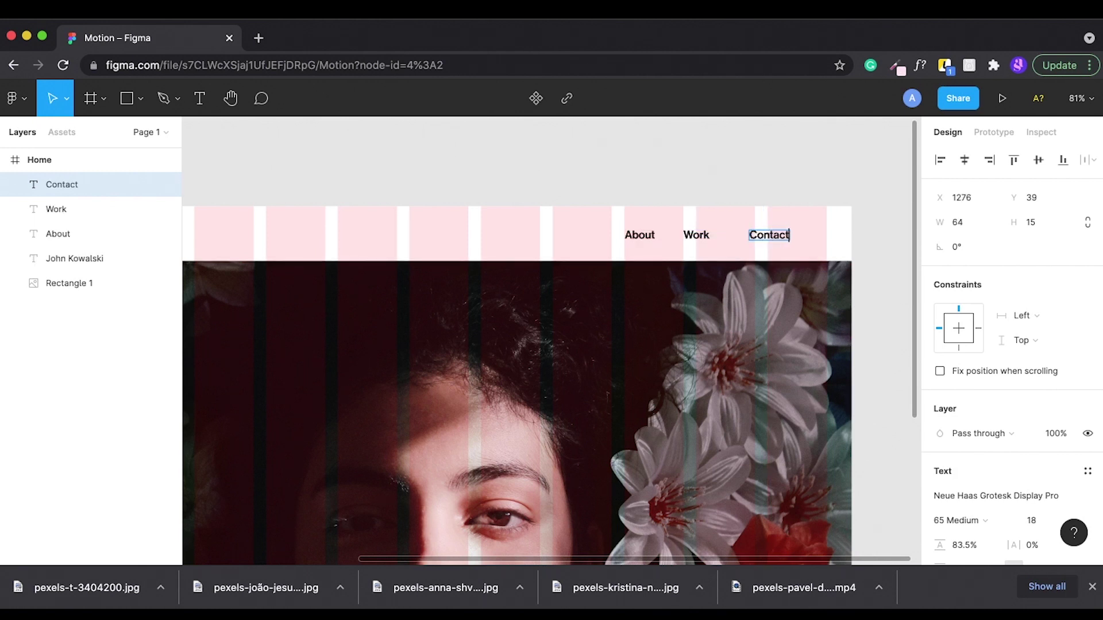
{"action": "key", "text": "Escape"}
- Wrap the three links in an auto layout with 40 spacing, nudged to the right
{"action": "left_click", "coordinate": [56, 209], "text": "shift"}
{"action": "left_click", "coordinate": [58, 234], "text": "shift"}
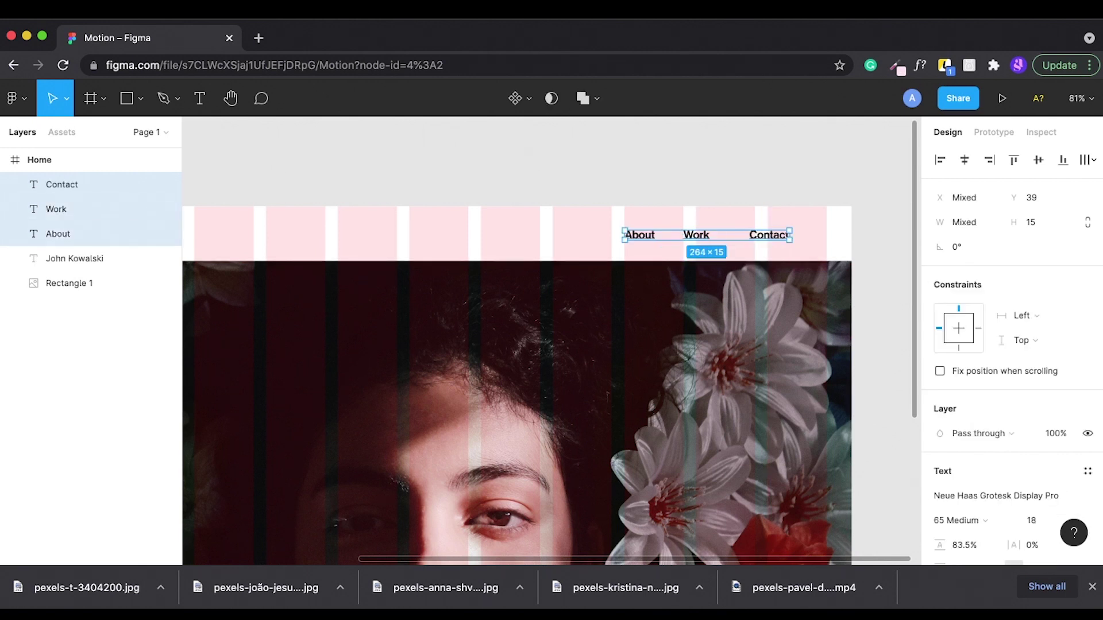
{"action": "key", "text": "shift+a"}
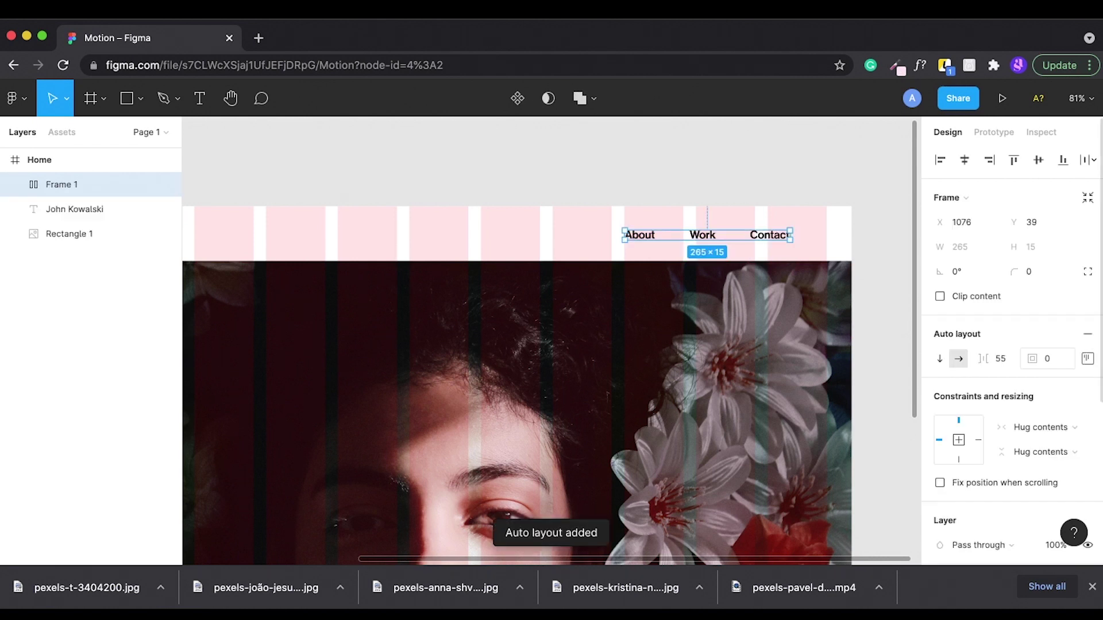
{"action": "scroll", "coordinate": [1011, 344], "scroll_direction": "down", "scroll_amount": 5}
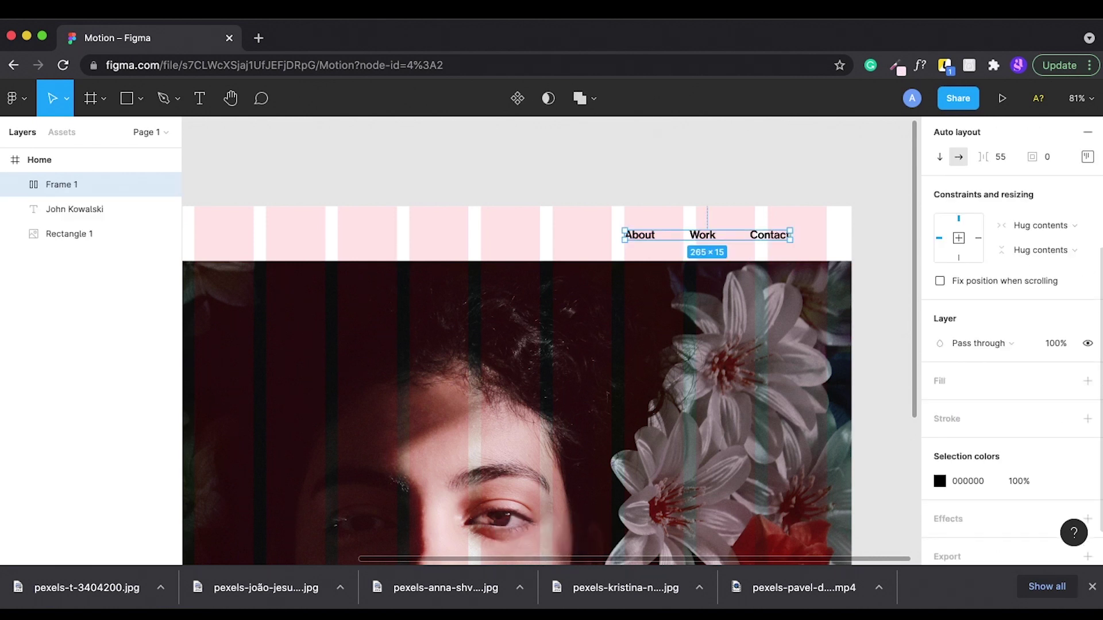
{"action": "scroll", "coordinate": [1011, 345], "scroll_direction": "up", "scroll_amount": 1}
{"action": "left_click", "coordinate": [1000, 194]}
{"action": "type", "text": "40"}
{"action": "key", "text": "Return"}
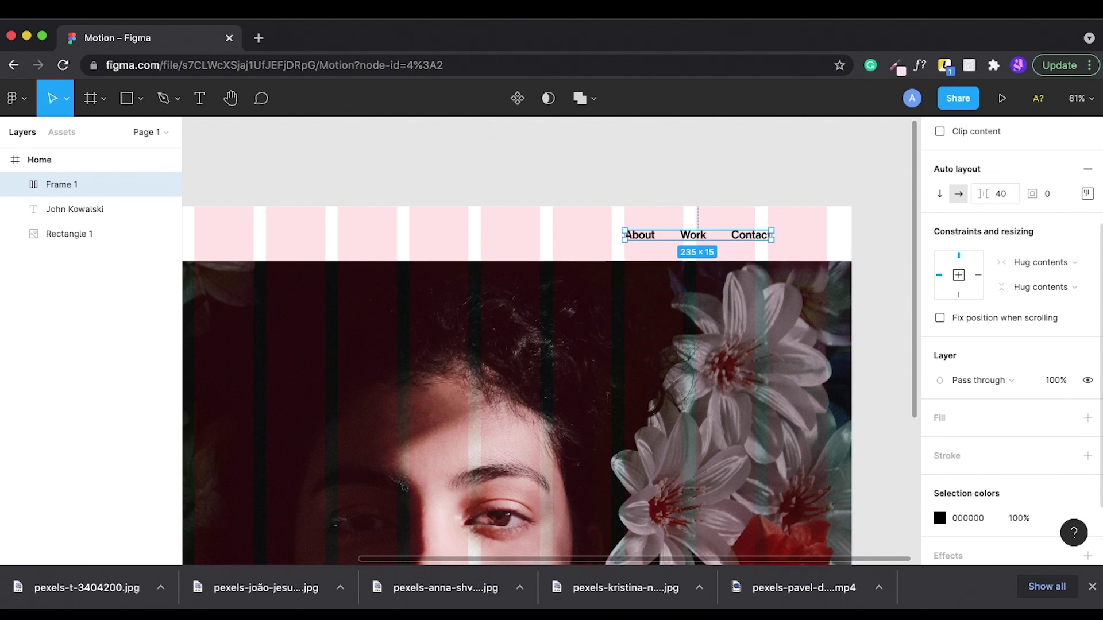
{"action": "key", "text": "shift+Right"}
{"action": "key", "text": "shift+Right"}
{"action": "key", "text": "shift+Right"}
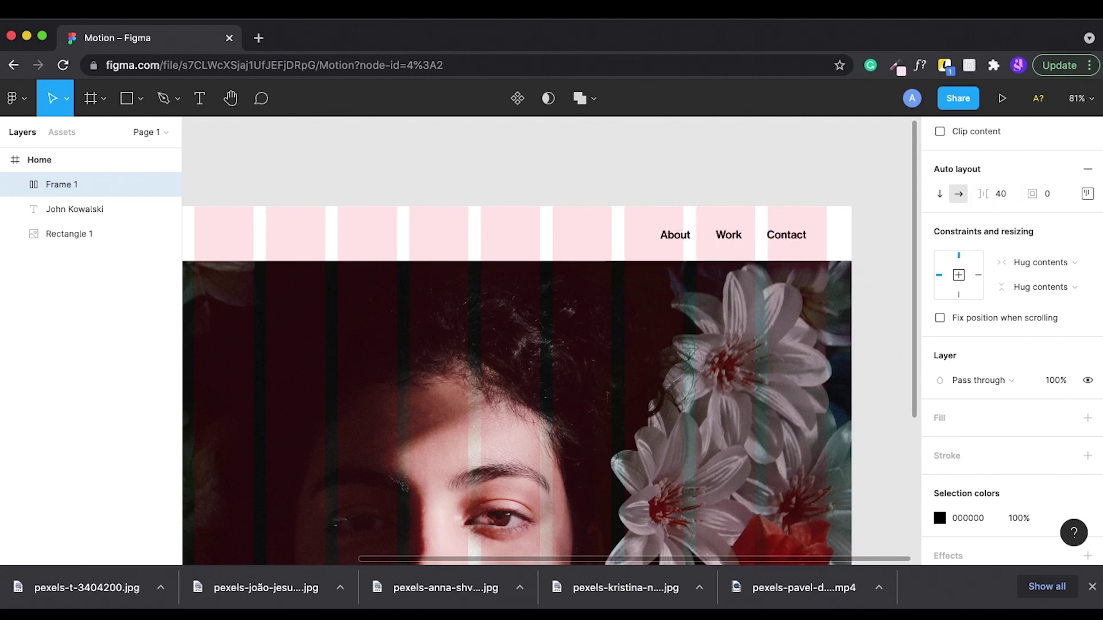
{"action": "key", "text": "shift+Right"}
{"action": "key", "text": "shift+Right"}
{"action": "key", "text": "shift+Right"}
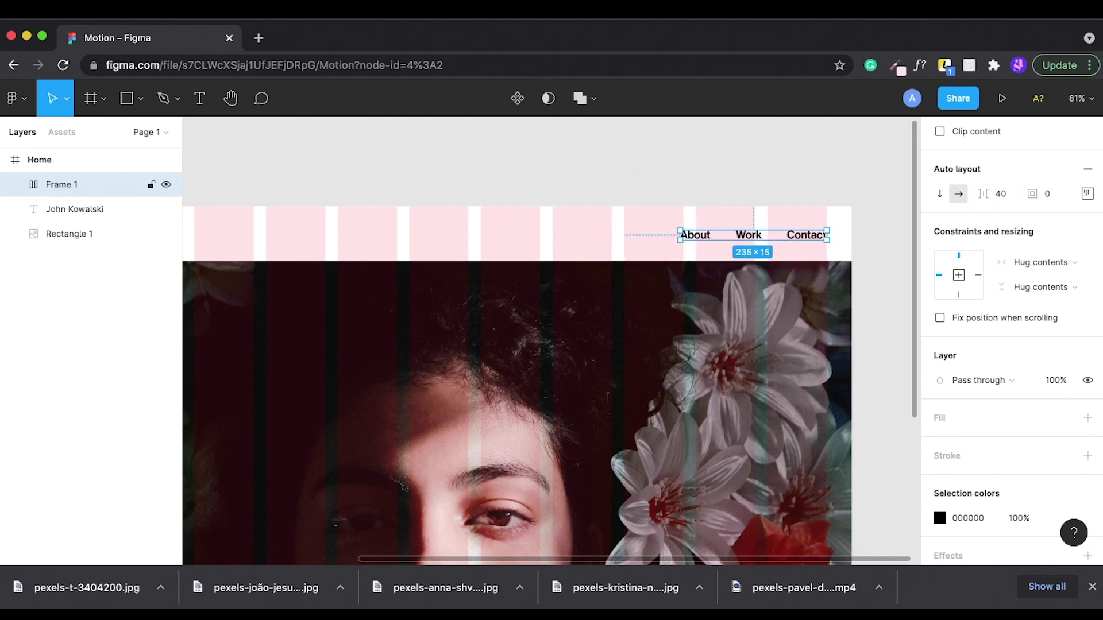
- Set the About, Work and Contact links to the 55 Roman weight
{"action": "double_click", "coordinate": [695, 234]}
{"action": "left_click", "coordinate": [75, 233], "text": "shift"}
{"action": "left_click", "coordinate": [81, 209], "text": "shift"}
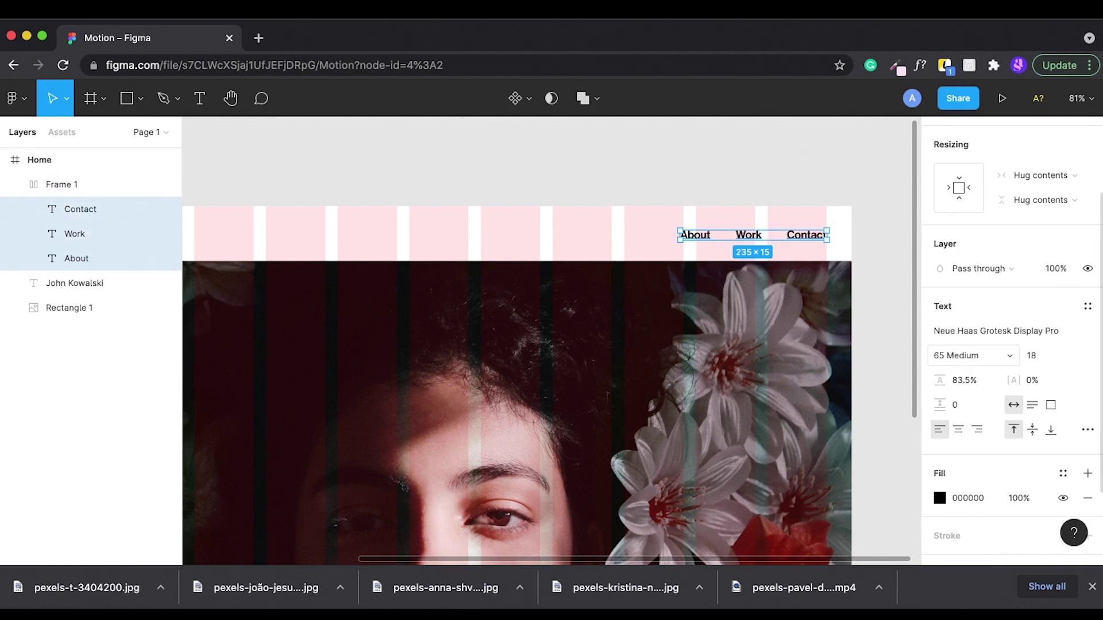
{"action": "left_click", "coordinate": [974, 356]}
{"action": "left_click", "coordinate": [977, 266]}
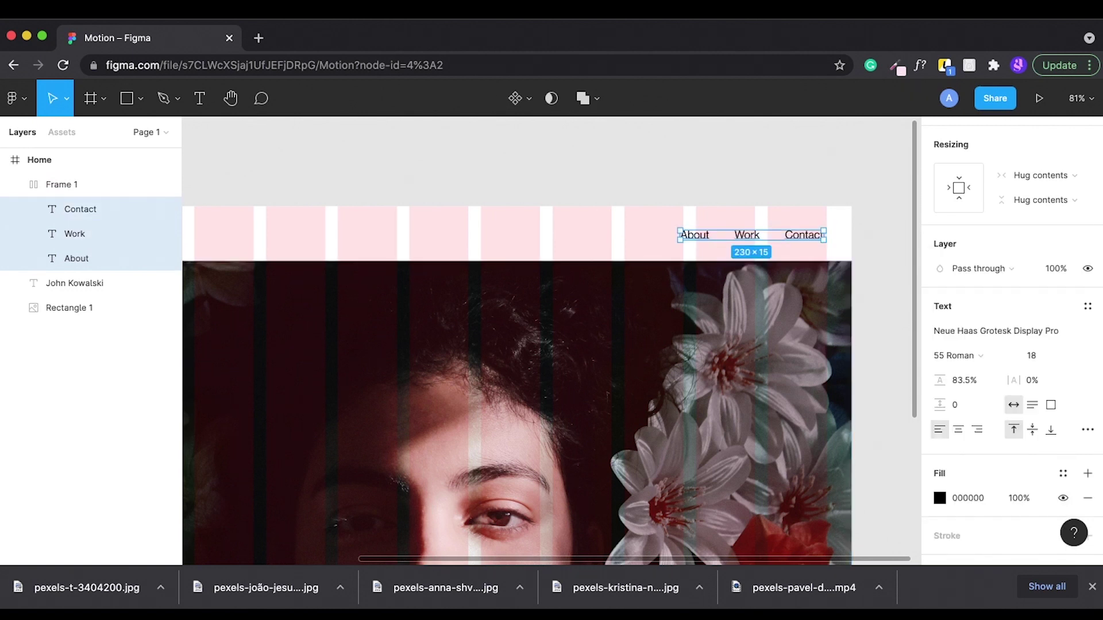
{"action": "key", "text": "Escape"}
{"action": "left_click", "coordinate": [86, 184]}
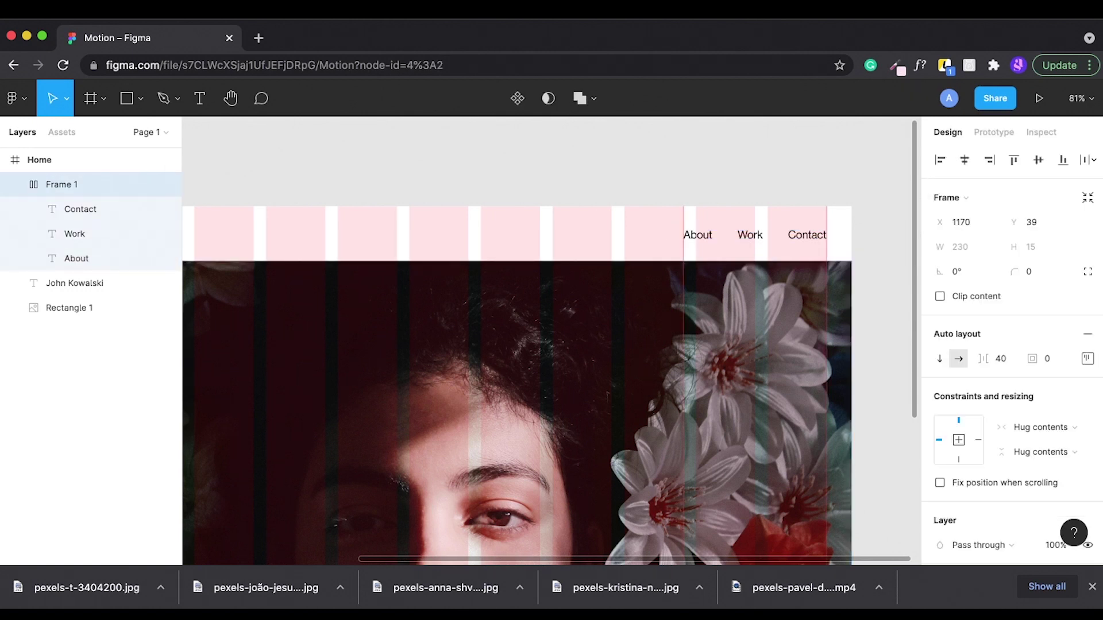
{"action": "key", "text": "shift+1"}
{"action": "key", "text": "Escape"}
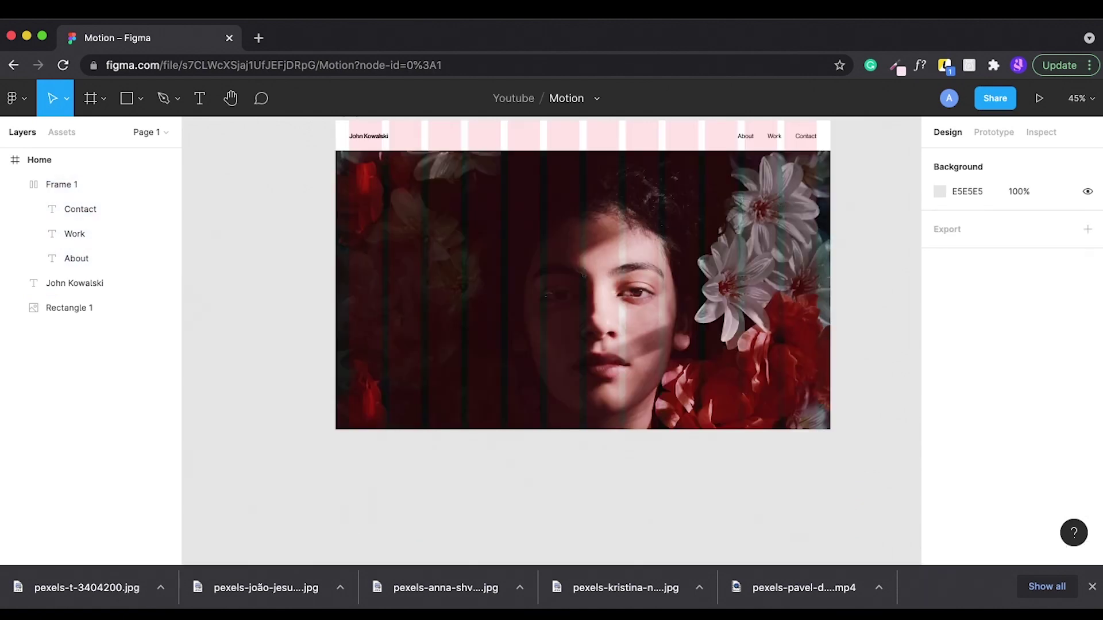
- Drag the Home frame's bottom edge down to make the page much taller
{"action": "scroll", "coordinate": [574, 322], "scroll_direction": "down", "scroll_amount": 3}
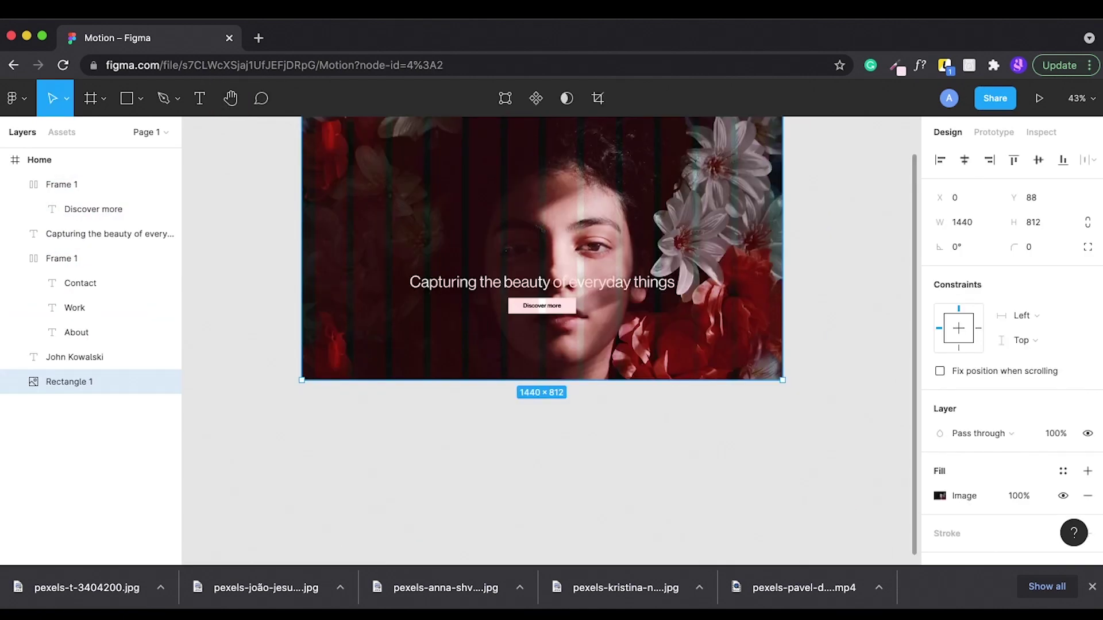
{"action": "key", "text": "Escape"}
{"action": "key", "text": "shift+1"}
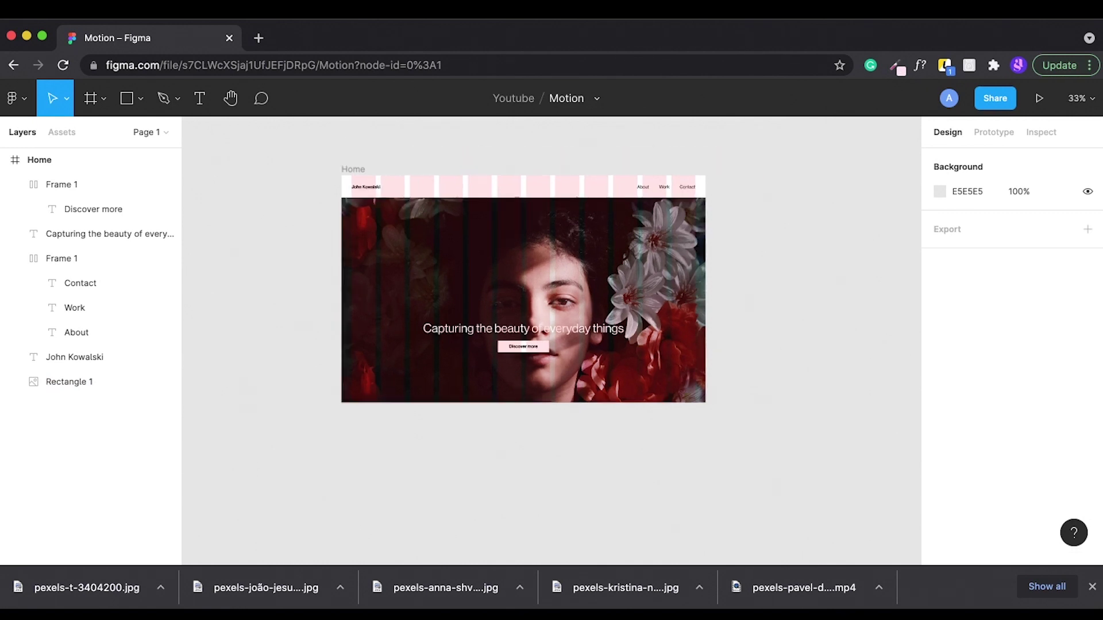
{"action": "left_click", "coordinate": [40, 160]}
{"action": "scroll", "coordinate": [534, 276], "scroll_direction": "down", "scroll_amount": 3}
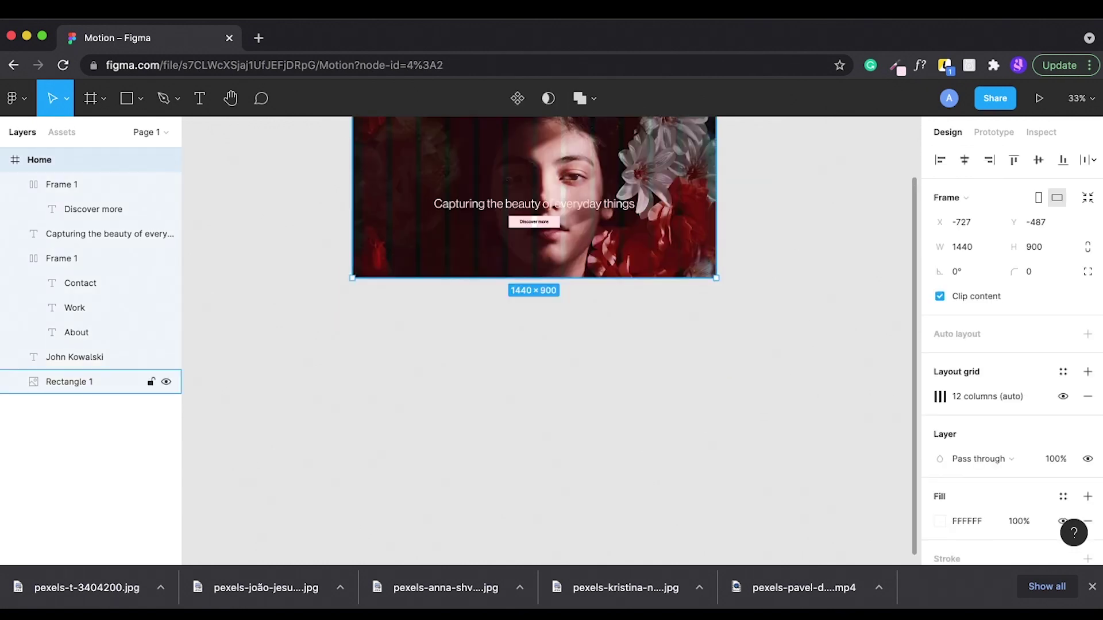
{"action": "scroll", "coordinate": [534, 276], "scroll_direction": "down", "scroll_amount": 5, "text": "ctrl"}
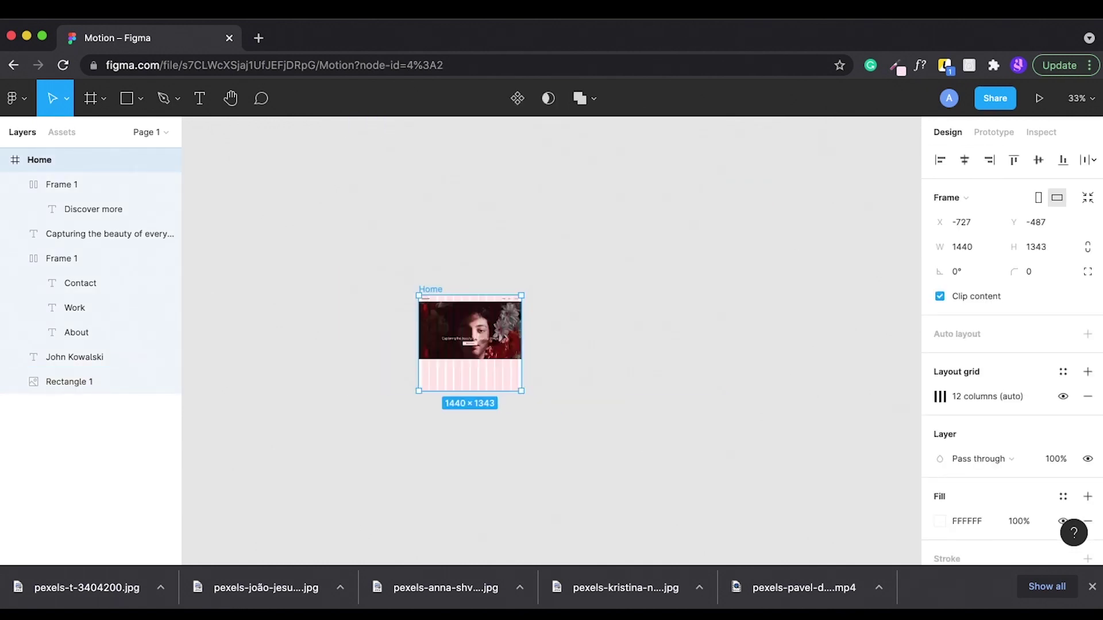
{"action": "left_click_drag", "start_coordinate": [467, 389], "coordinate": [466, 502]}
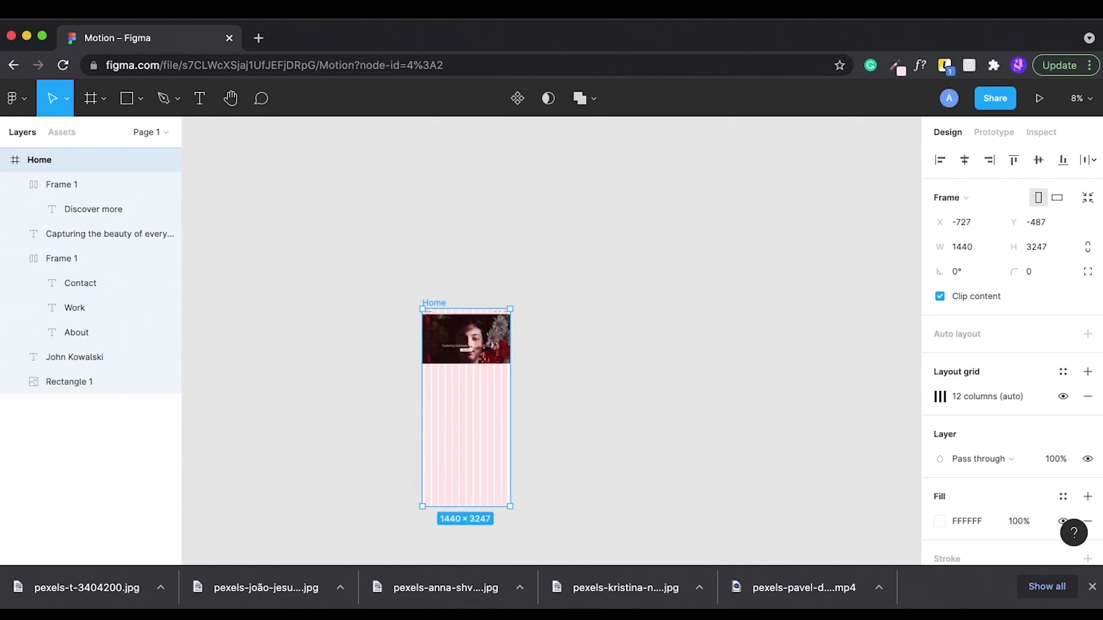
{"action": "key", "text": "Escape"}
- Draw a rectangle below the hero on the left, its top aligned with the hero's bottom
{"action": "scroll", "coordinate": [443, 407], "scroll_direction": "up", "scroll_amount": 5, "text": "ctrl"}
{"action": "scroll", "coordinate": [517, 345], "scroll_direction": "up", "scroll_amount": 1}
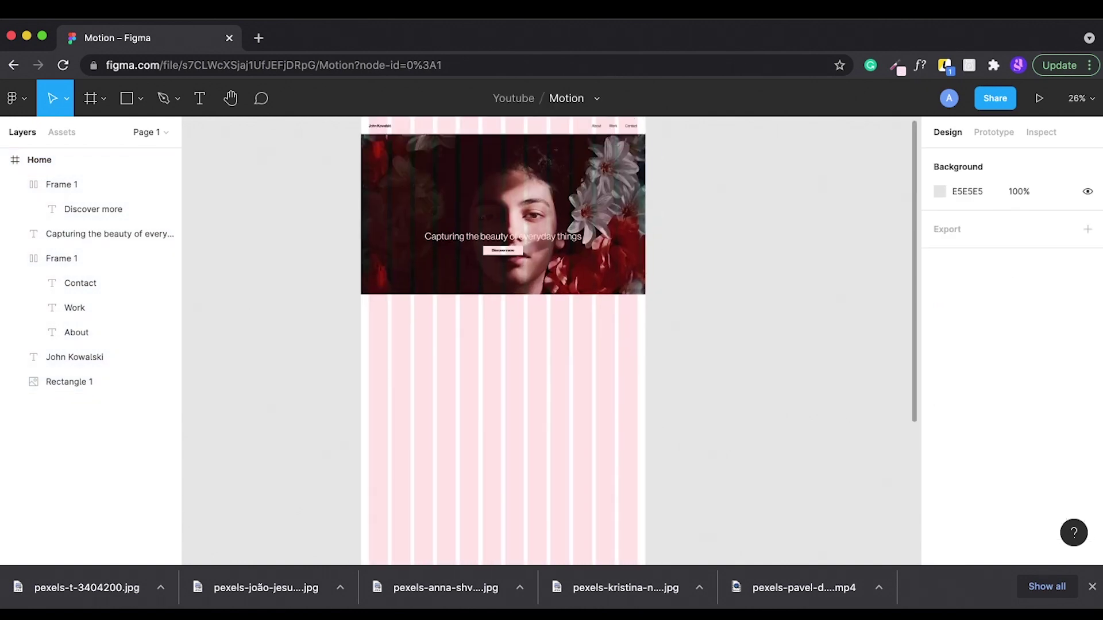
{"action": "key", "text": "r"}
{"action": "left_click_drag", "start_coordinate": [362, 295], "coordinate": [500, 492]}
{"action": "scroll", "coordinate": [460, 402], "scroll_direction": "up", "scroll_amount": 2, "text": "ctrl"}
{"action": "left_click_drag", "start_coordinate": [421, 293], "coordinate": [421, 295]}
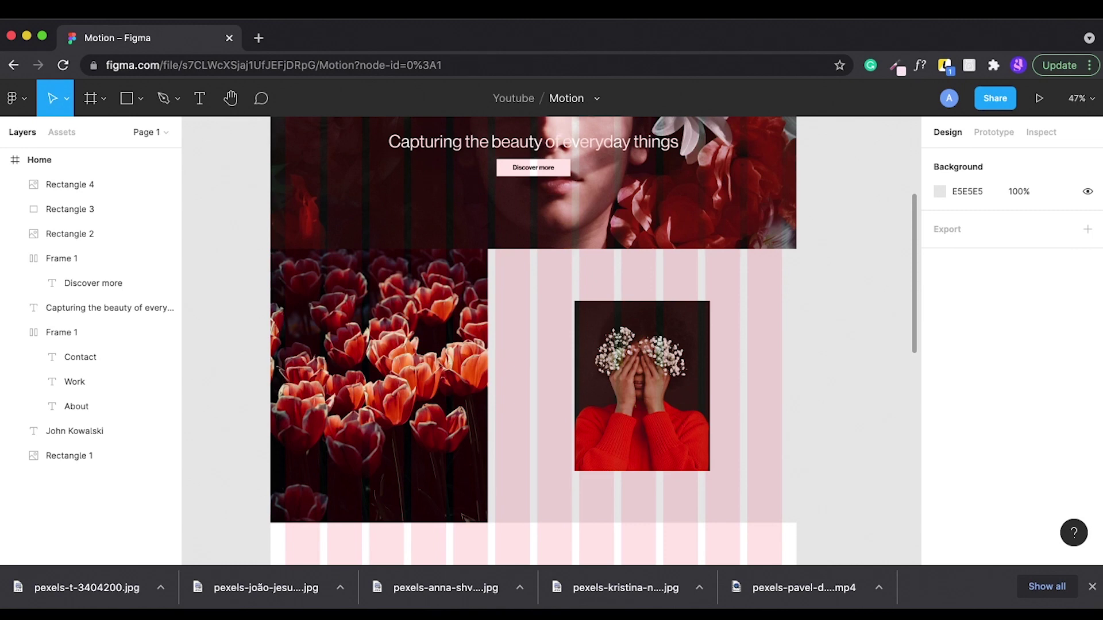
- Shrink the tulip photo around its centre to 499×630
{"action": "scroll", "coordinate": [551, 339], "scroll_direction": "down", "scroll_amount": 3, "text": "ctrl"}
{"action": "left_click", "coordinate": [70, 209]}
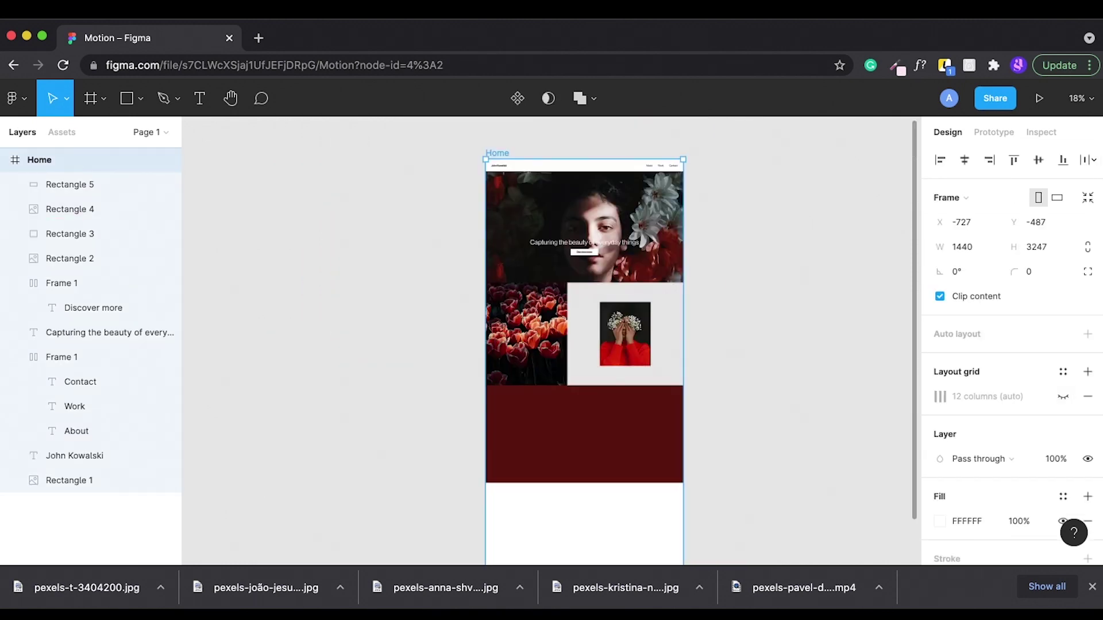
{"action": "scroll", "coordinate": [714, 366], "scroll_direction": "up", "scroll_amount": 2, "text": "ctrl"}
{"action": "left_click", "coordinate": [69, 259]}
{"action": "key", "text": "shift+2"}
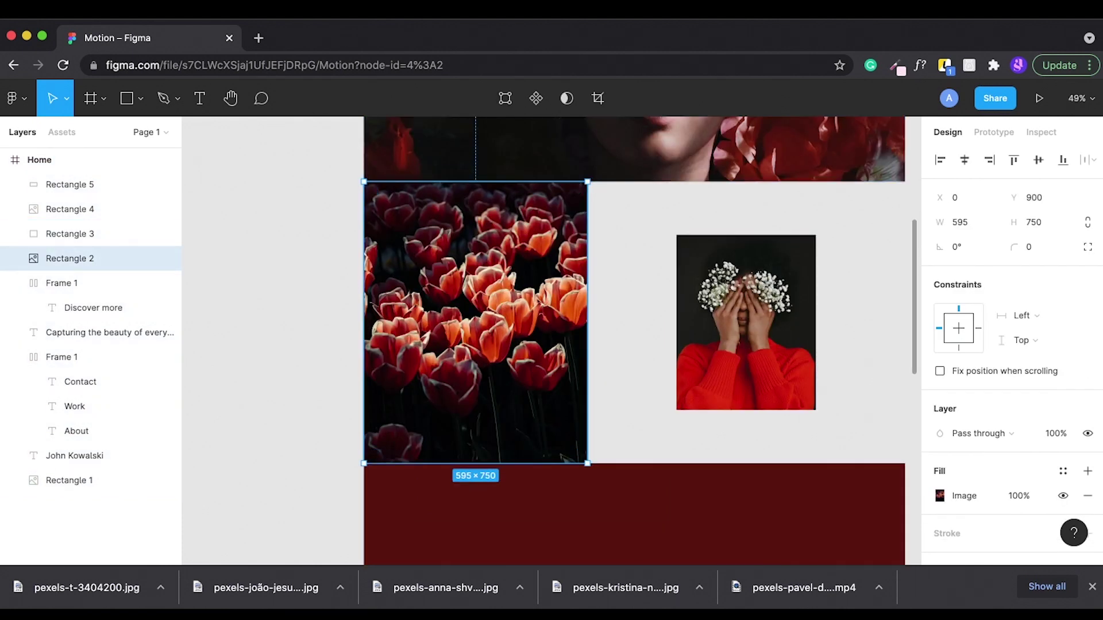
{"action": "left_click_drag", "start_coordinate": [587, 463], "coordinate": [570, 441]}
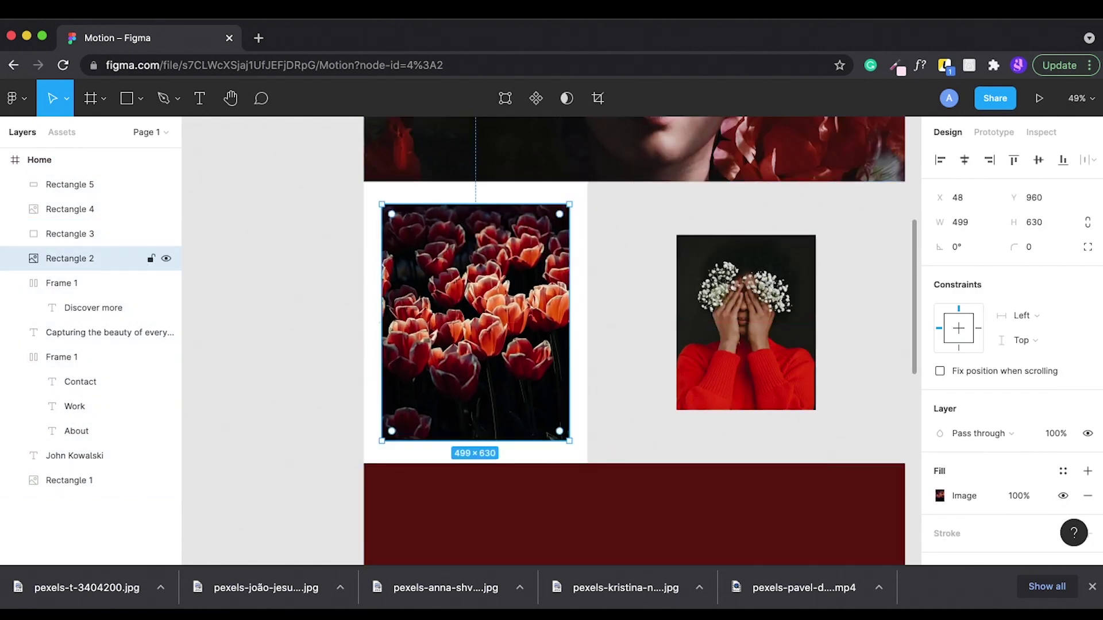
- Stretch the grey section background across the full page width and send it behind the photos
{"action": "left_click", "coordinate": [632, 322]}
{"action": "left_click_drag", "start_coordinate": [587, 321], "coordinate": [364, 321]}
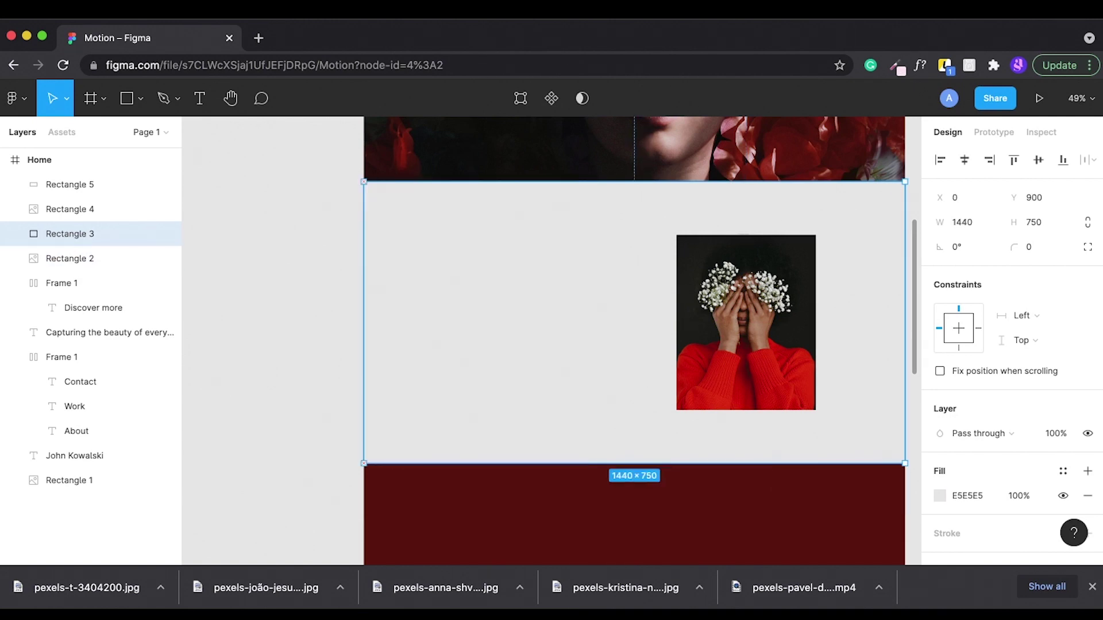
{"action": "key", "text": "bracketleft"}
{"action": "key", "text": "Escape"}
{"action": "scroll", "coordinate": [552, 339], "scroll_direction": "up", "scroll_amount": 2}
- Move the flower-face photo slightly lower and draw a text box beneath it
{"action": "left_click", "coordinate": [69, 209]}
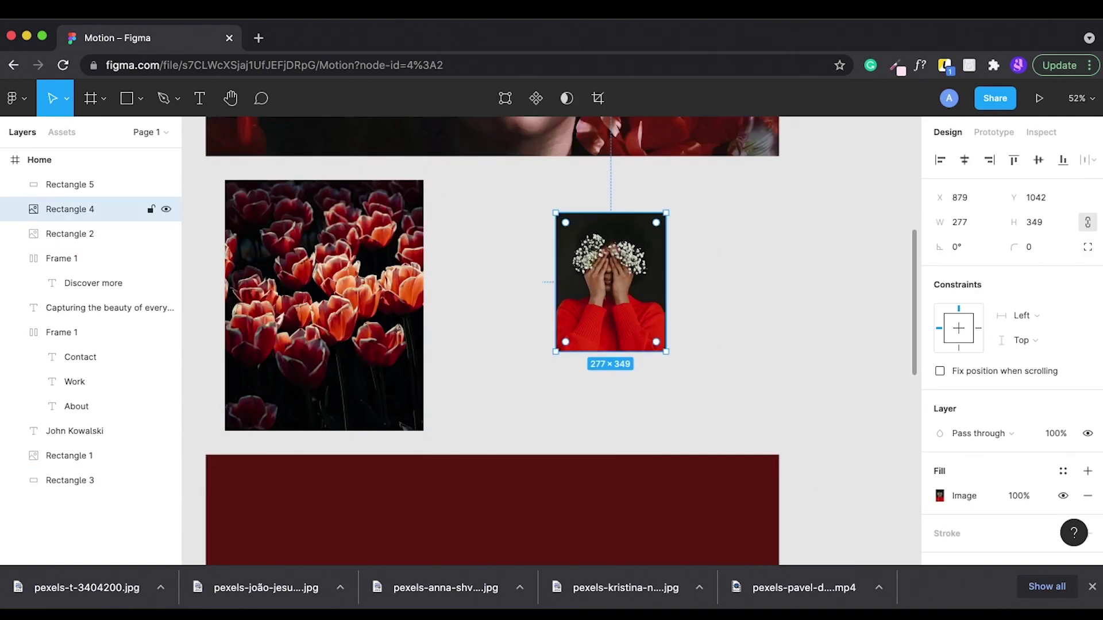
{"action": "left_click_drag", "start_coordinate": [611, 281], "coordinate": [611, 305]}
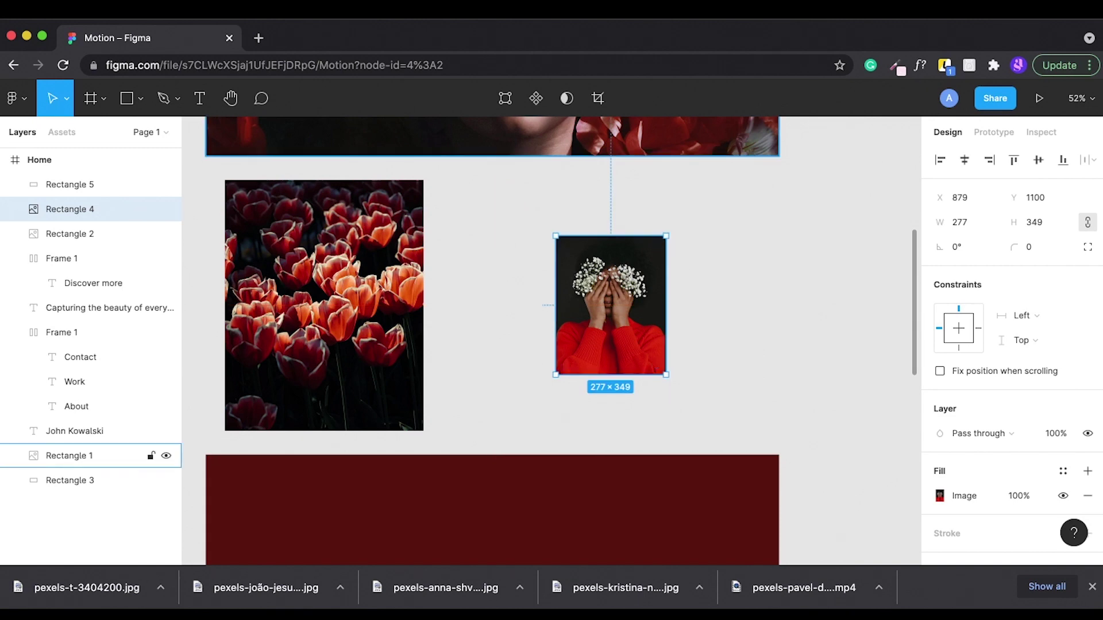
{"action": "key", "text": "t"}
{"action": "left_click_drag", "start_coordinate": [555, 386], "coordinate": [666, 421]}
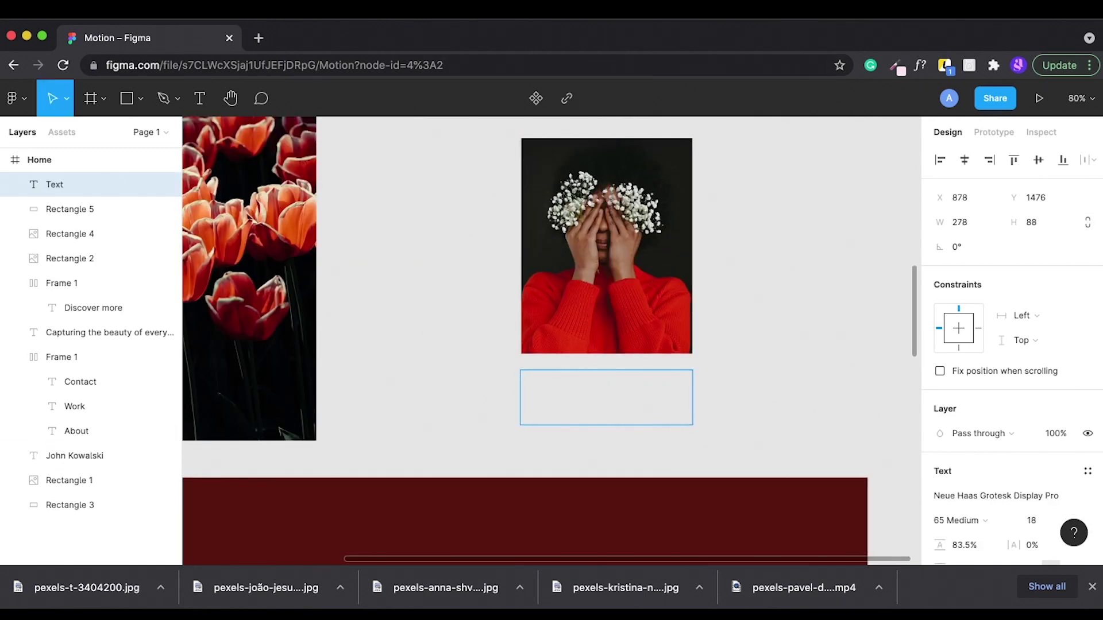
- Fill the text box with four Lorem ipsum placeholder sentences
{"action": "right_click", "coordinate": [664, 397]}
{"action": "mouse_move", "coordinate": [691, 462]}
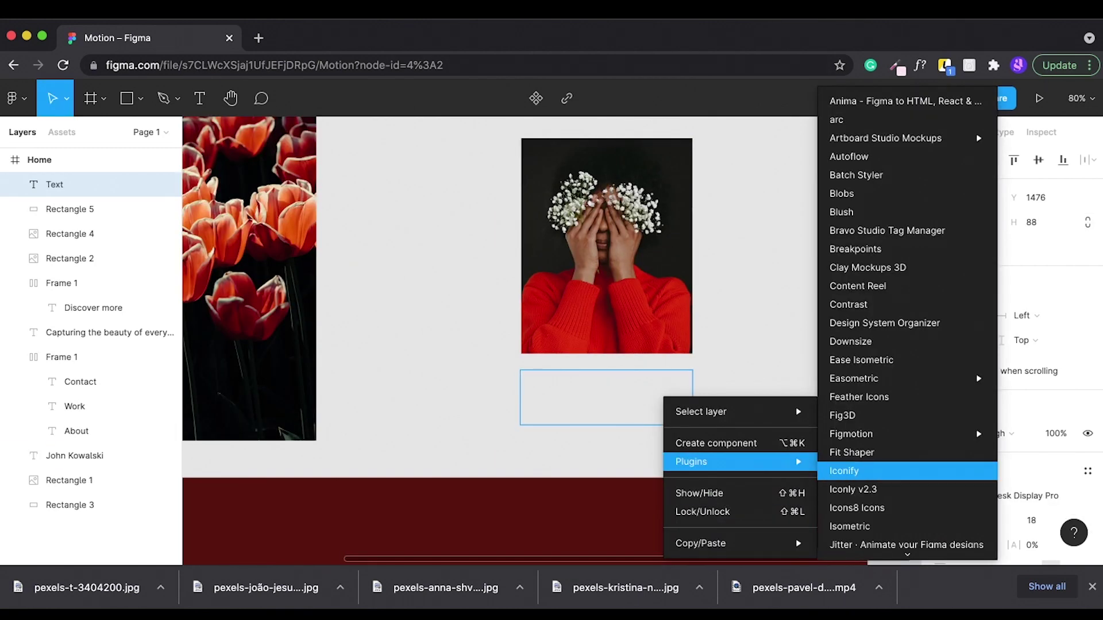
{"action": "scroll", "coordinate": [861, 385], "scroll_direction": "down", "scroll_amount": 5}
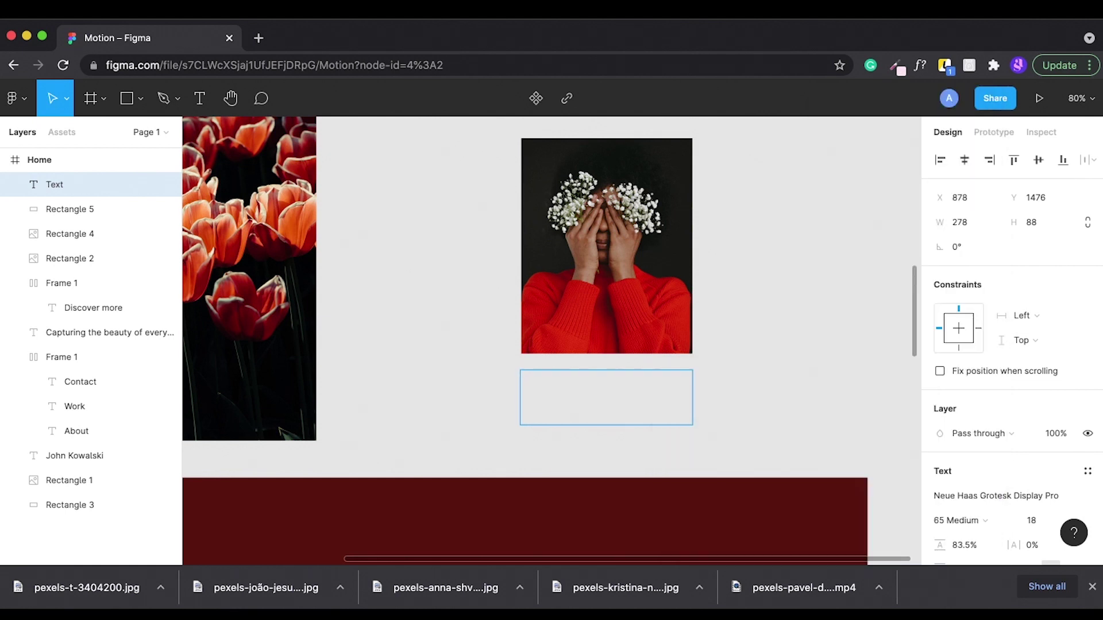
{"action": "key", "text": "ctrl+alt+p"}
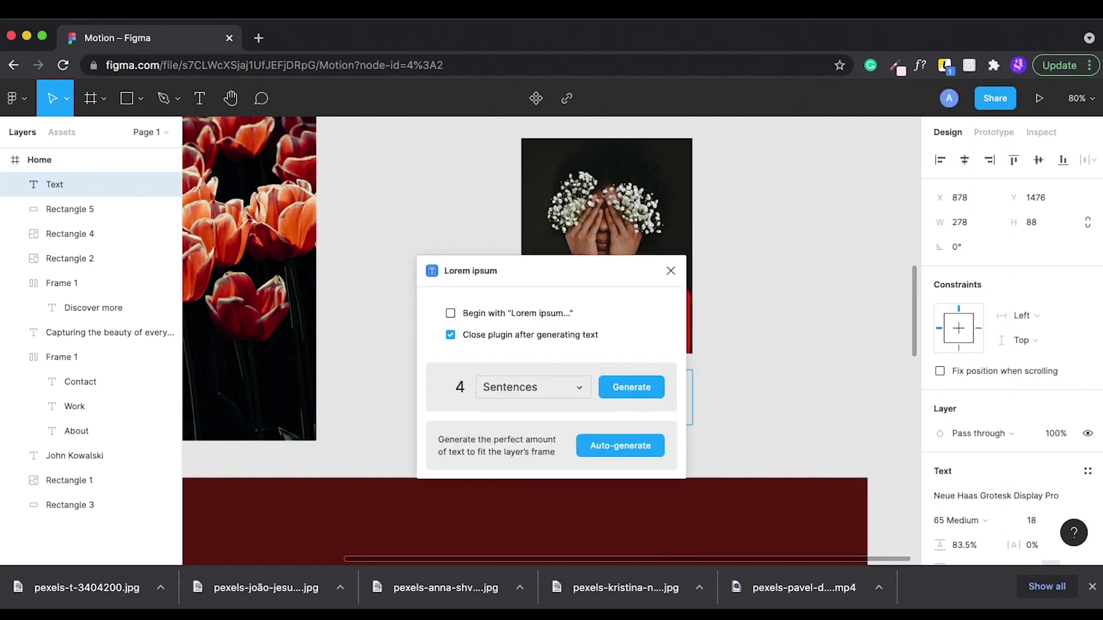
{"action": "key", "text": "Tab"}
{"action": "key", "text": "Tab"}
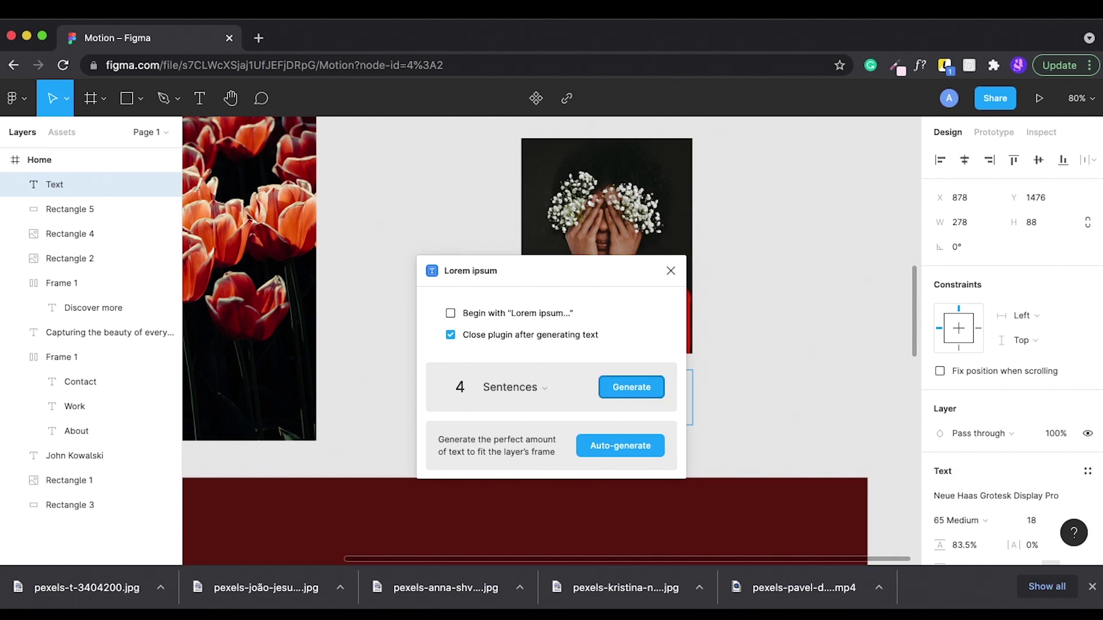
{"action": "key", "text": "Return"}
{"action": "key", "text": "Return"}
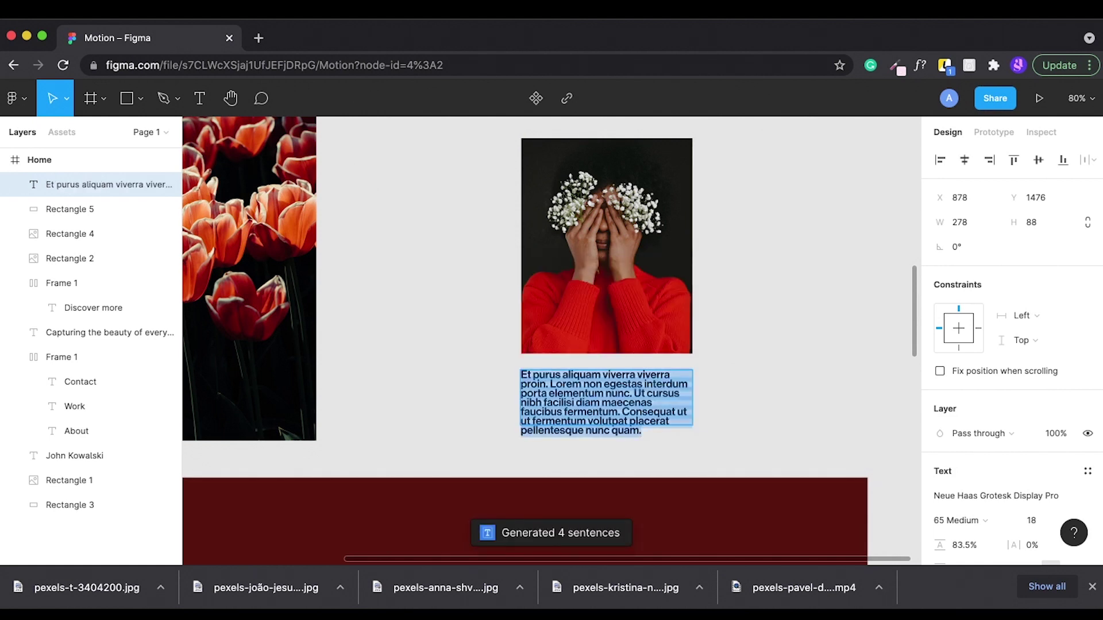
- Style the placeholder paragraph as 55 Roman at size 14 and adjust its line height
{"action": "left_click", "coordinate": [955, 520]}
{"action": "scroll", "coordinate": [1011, 344], "scroll_direction": "down", "scroll_amount": 1}
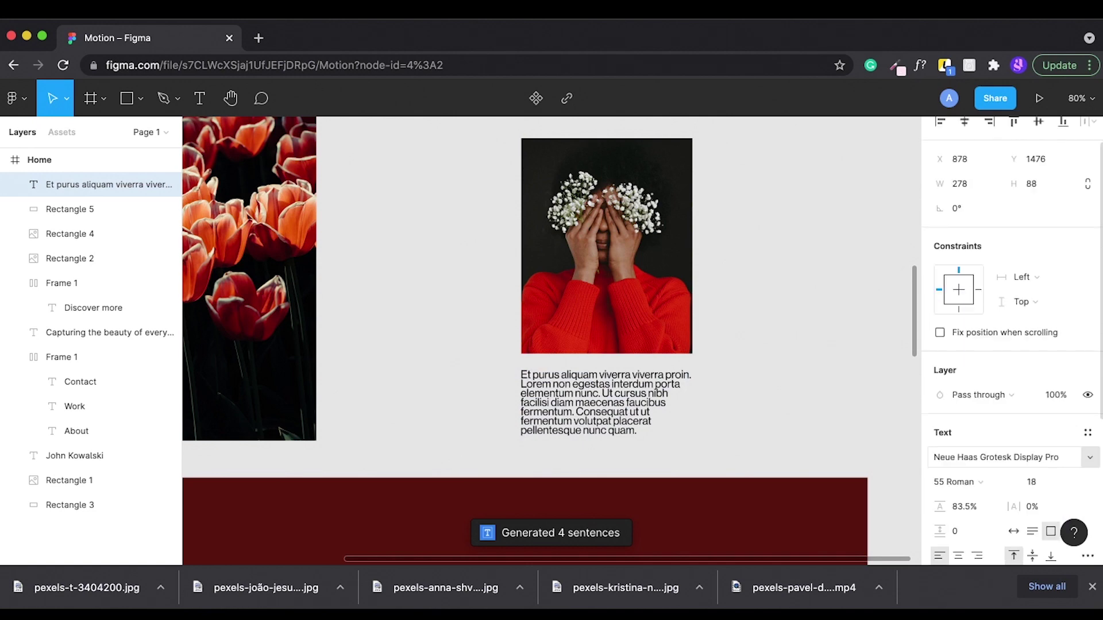
{"action": "left_click", "coordinate": [1032, 481]}
{"action": "left_click", "coordinate": [1034, 461]}
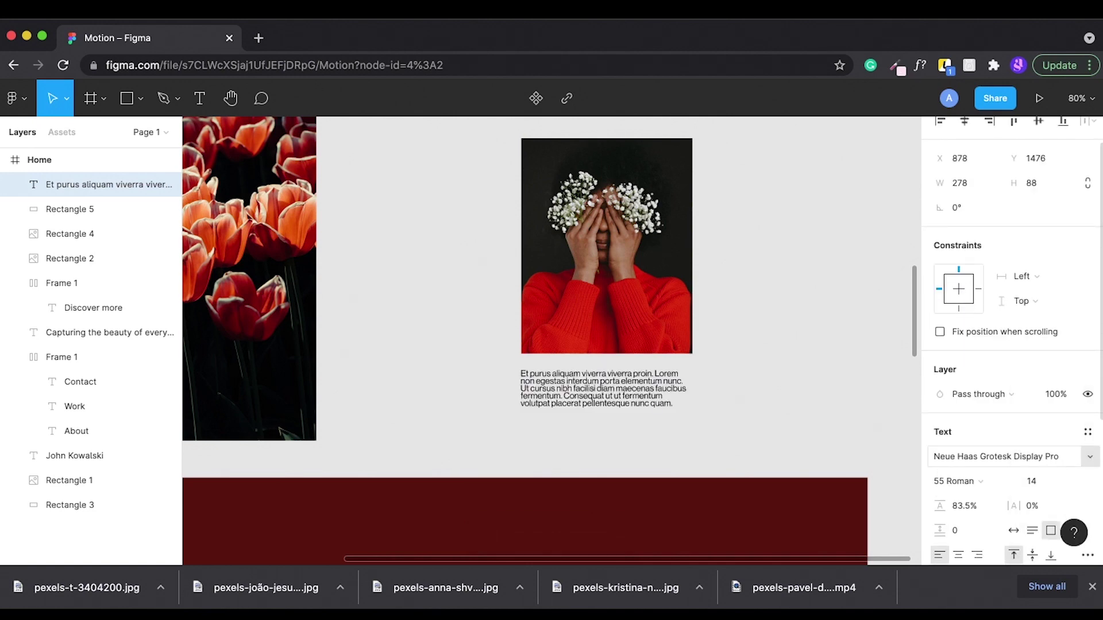
{"action": "left_click", "coordinate": [964, 506]}
{"action": "key", "text": "Escape"}
{"action": "key", "text": "shift+1"}
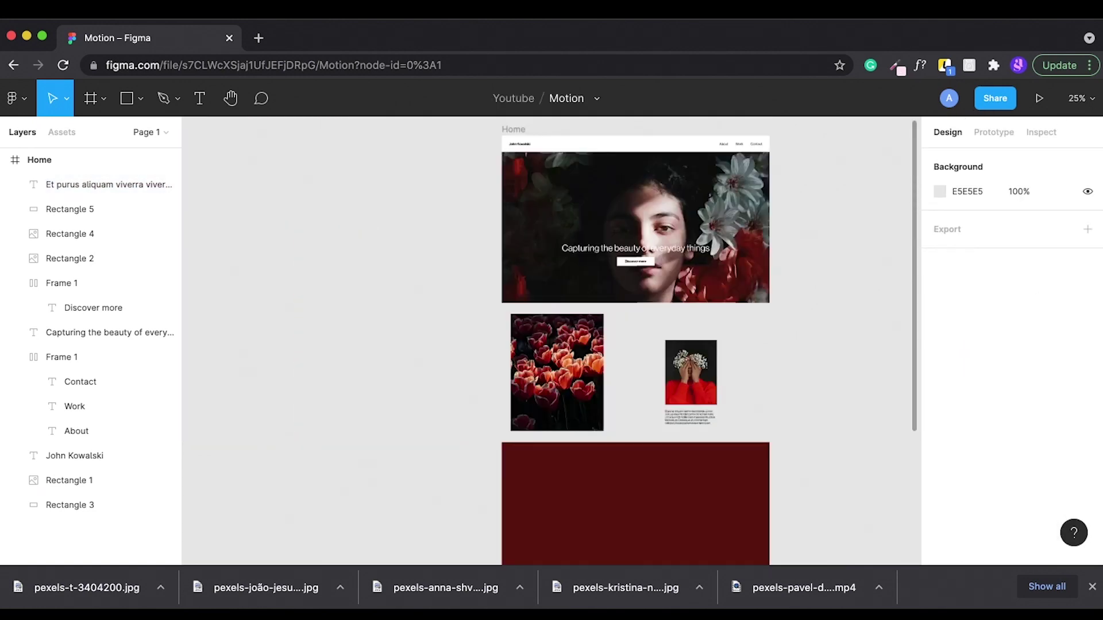
- Change the section background fill to white, FFFFFF
{"action": "scroll", "coordinate": [689, 456], "scroll_direction": "down", "scroll_amount": 2}
{"action": "left_click", "coordinate": [70, 505]}
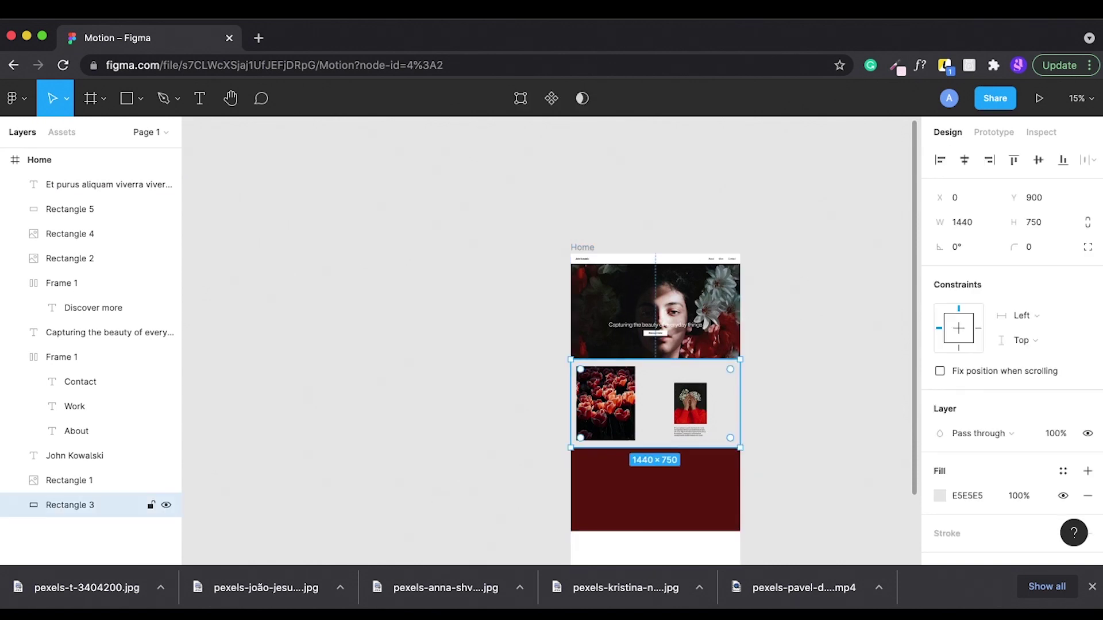
{"action": "left_click", "coordinate": [940, 495]}
{"action": "type", "text": "FFFFFF"}
{"action": "key", "text": "Return"}
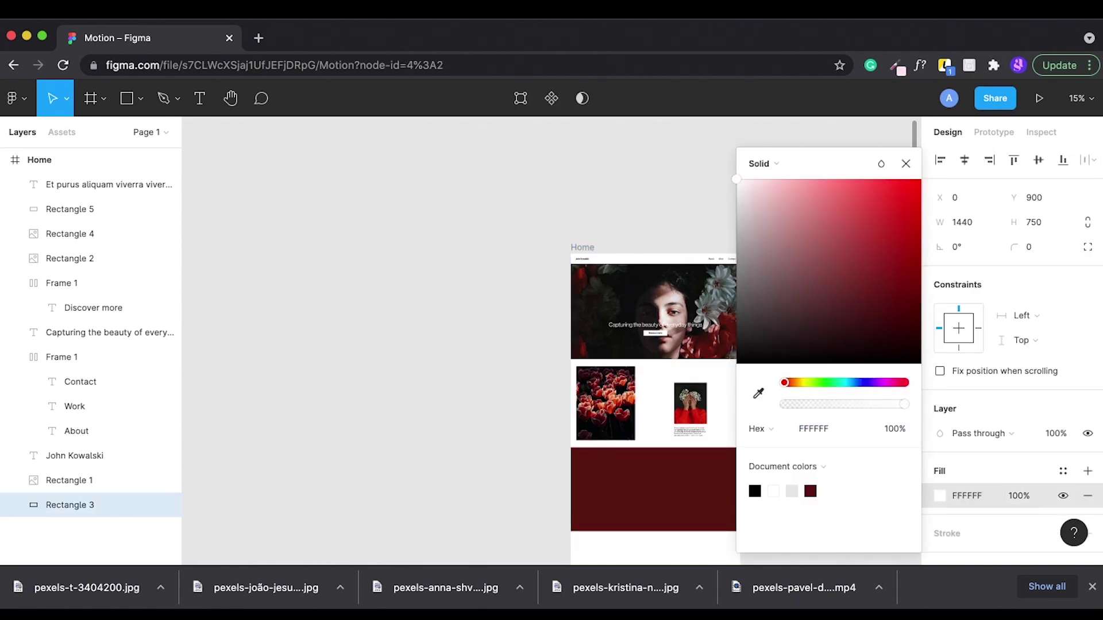
{"action": "key", "text": "Escape"}
{"action": "scroll", "coordinate": [737, 483], "scroll_direction": "up", "scroll_amount": 3}
{"action": "scroll", "coordinate": [738, 483], "scroll_direction": "up", "scroll_amount": 2}
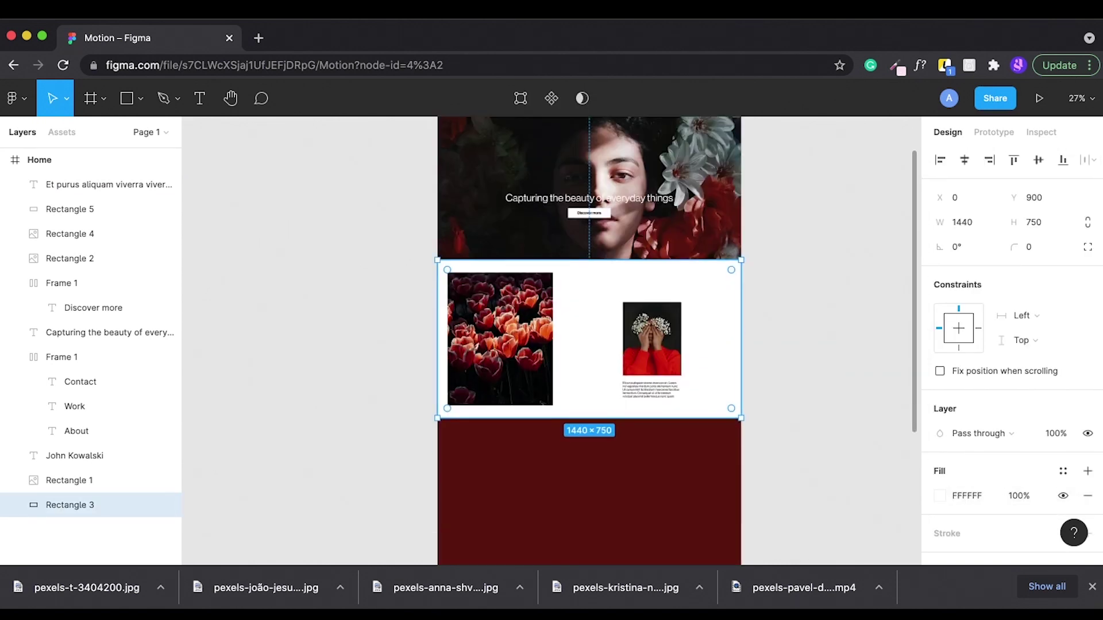
{"action": "key", "text": "Delete"}
- Move the dark red block a little lower and draw a new text box between the photos
{"action": "scroll", "coordinate": [617, 449], "scroll_direction": "up", "scroll_amount": 2}
{"action": "scroll", "coordinate": [617, 450], "scroll_direction": "right", "scroll_amount": 1}
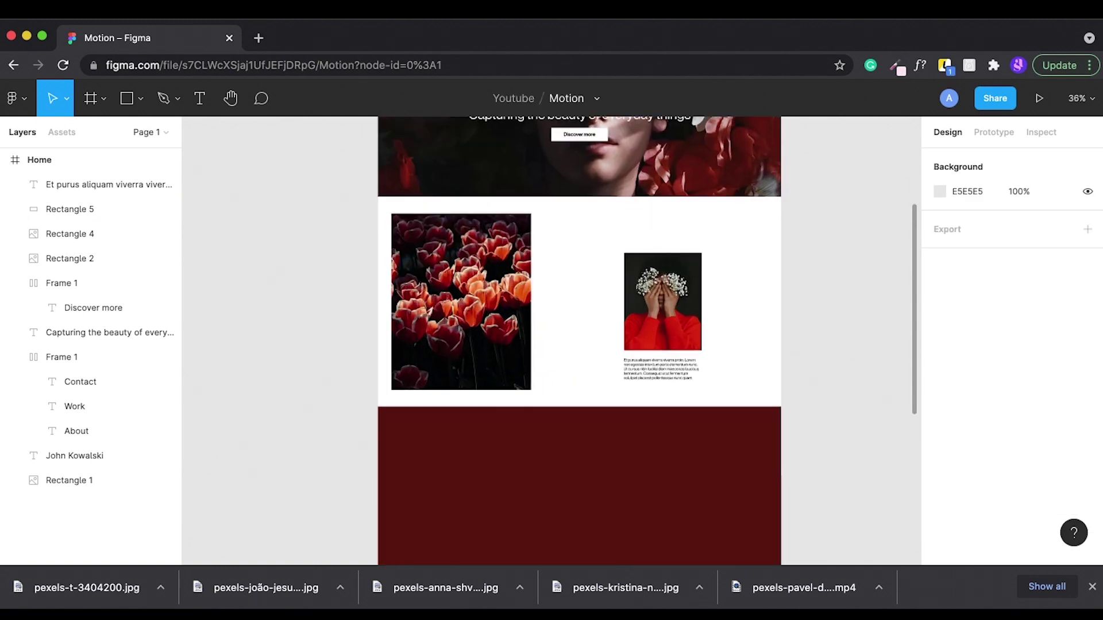
{"action": "scroll", "coordinate": [575, 224], "scroll_direction": "down", "scroll_amount": 2}
{"action": "left_click", "coordinate": [115, 209]}
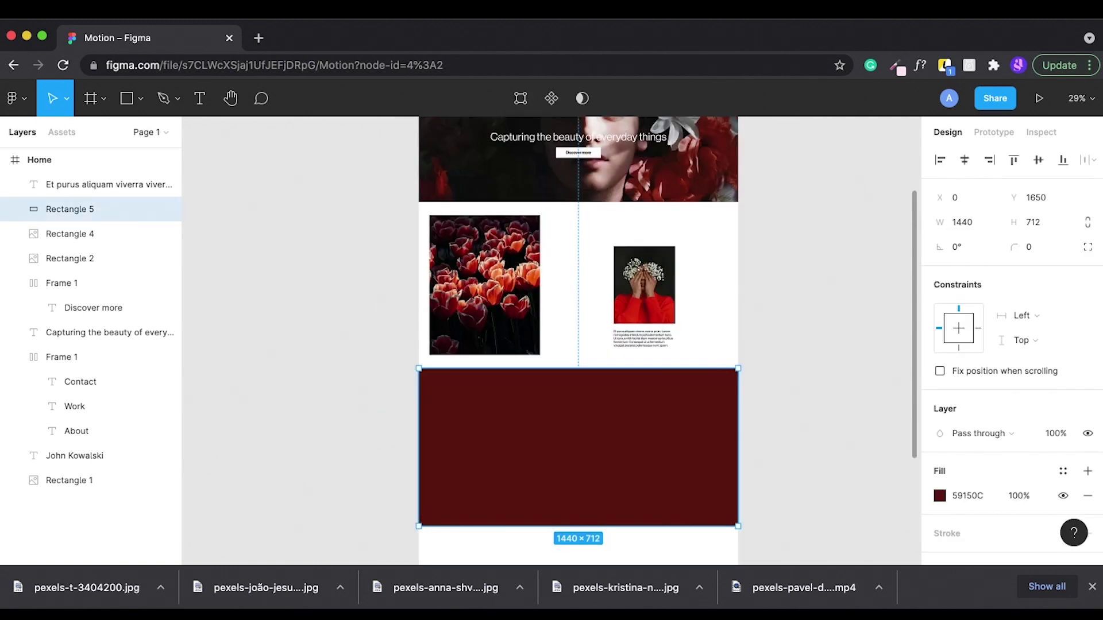
{"action": "left_click_drag", "start_coordinate": [578, 447], "coordinate": [577, 463]}
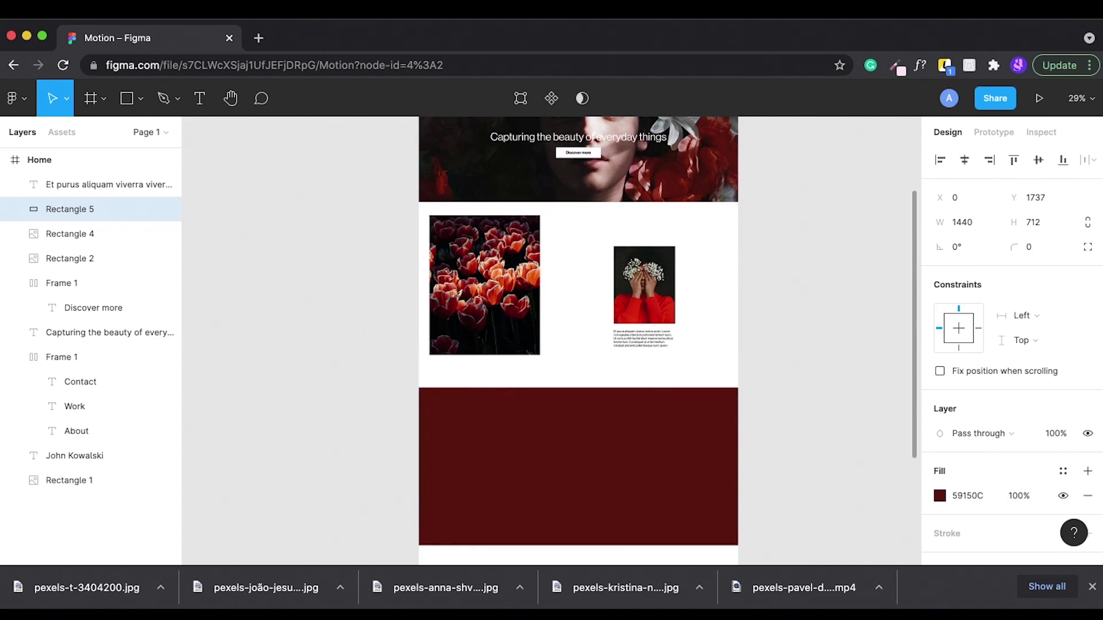
{"action": "left_click_drag", "start_coordinate": [516, 255], "coordinate": [658, 314]}
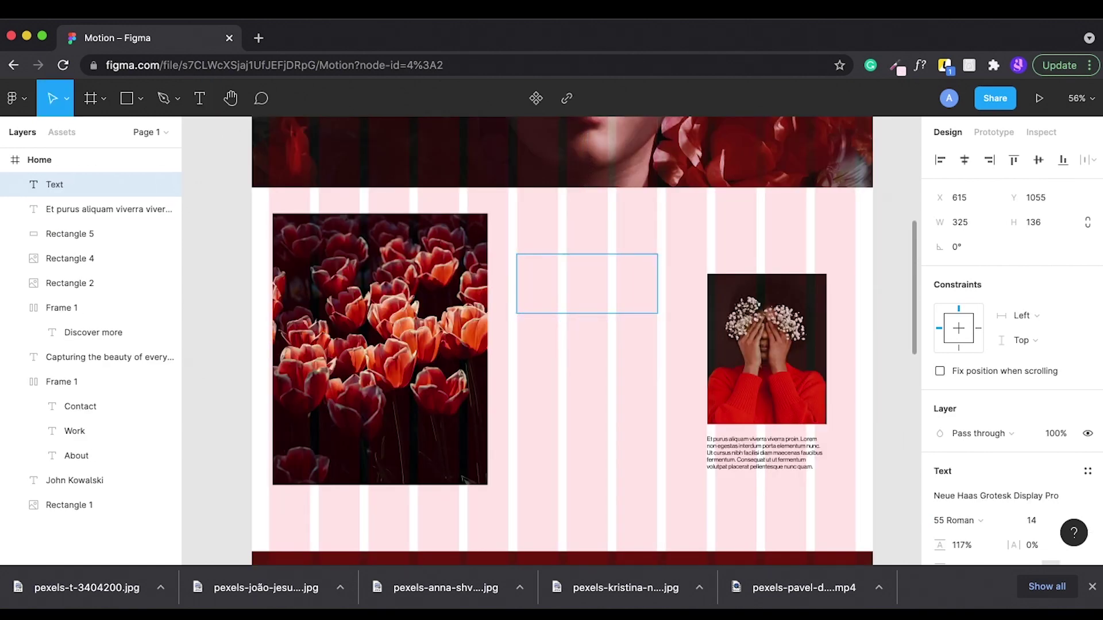
- Fill the new italic heading with Lorem ipsum placeholder text
{"action": "scroll", "coordinate": [1011, 345], "scroll_direction": "down", "scroll_amount": 4}
{"action": "mouse_move", "coordinate": [638, 317]}
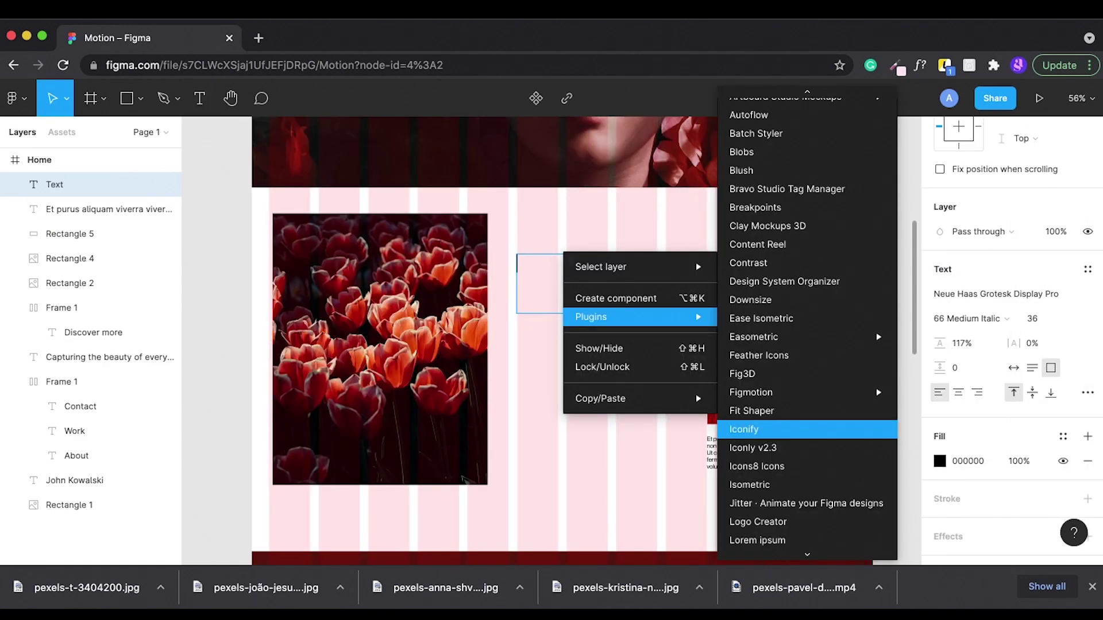
{"action": "right_click", "coordinate": [564, 254]}
{"action": "scroll", "coordinate": [747, 428], "scroll_direction": "down", "scroll_amount": 3}
{"action": "left_click", "coordinate": [747, 444]}
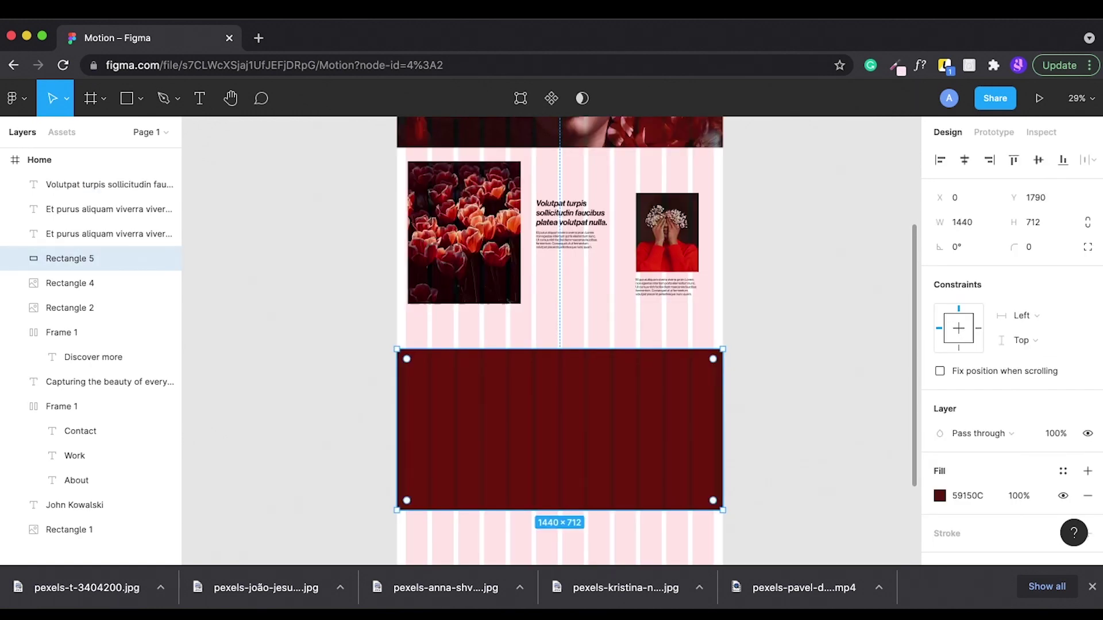
- Draw a grey rectangle across the red block's top edge and copy it to the lower-right edge
{"action": "key", "text": "Escape"}
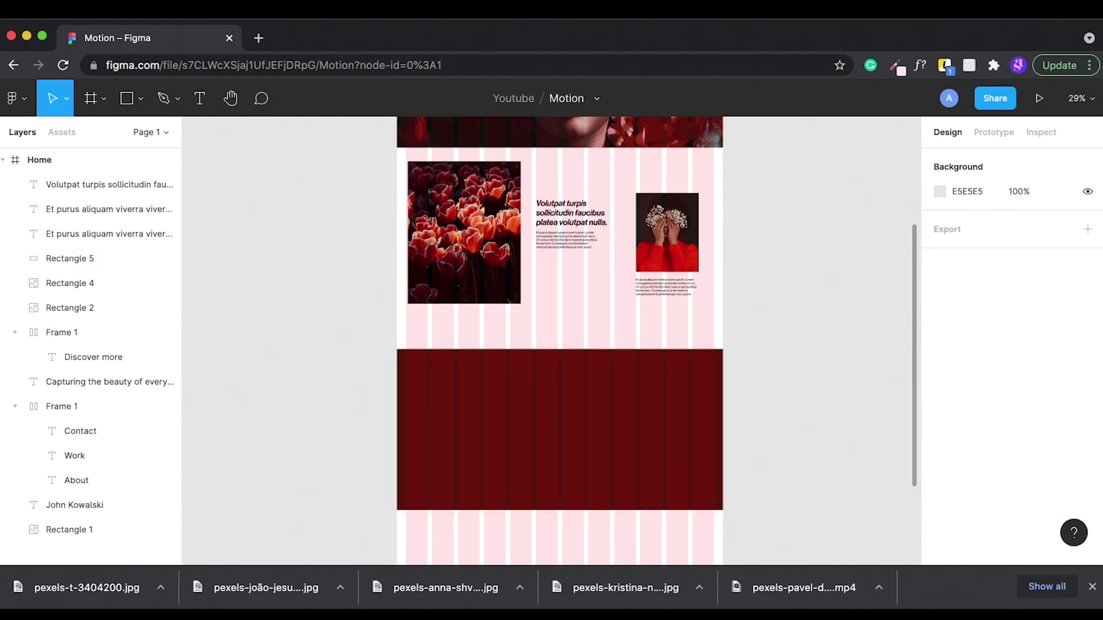
{"action": "key", "text": "r"}
{"action": "scroll", "coordinate": [723, 415], "scroll_direction": "up", "scroll_amount": 3}
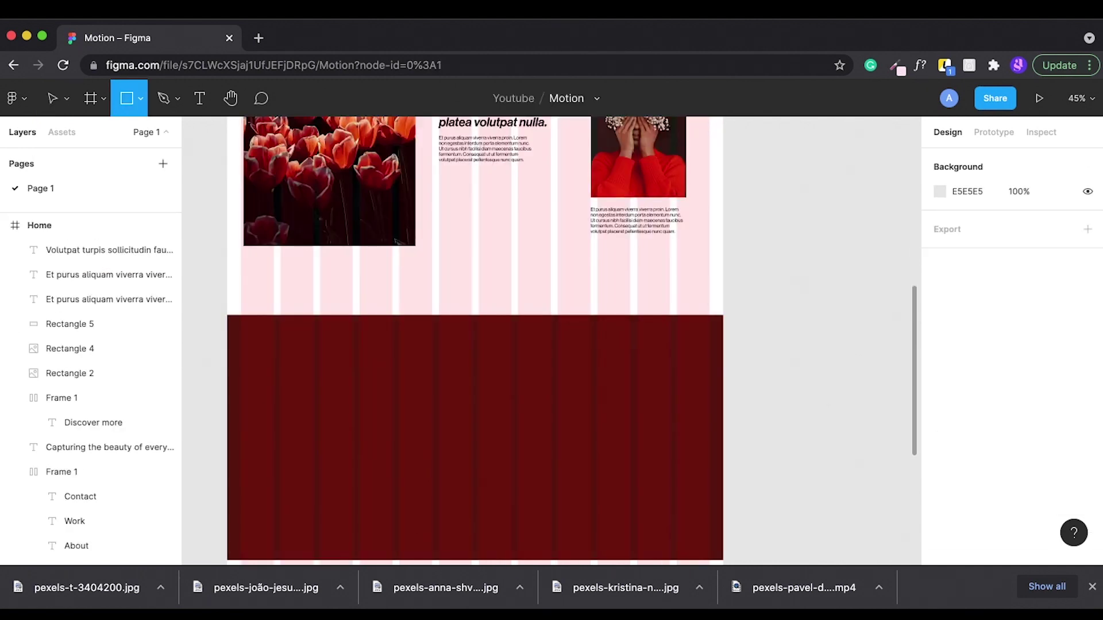
{"action": "left_click_drag", "start_coordinate": [557, 298], "coordinate": [627, 376]}
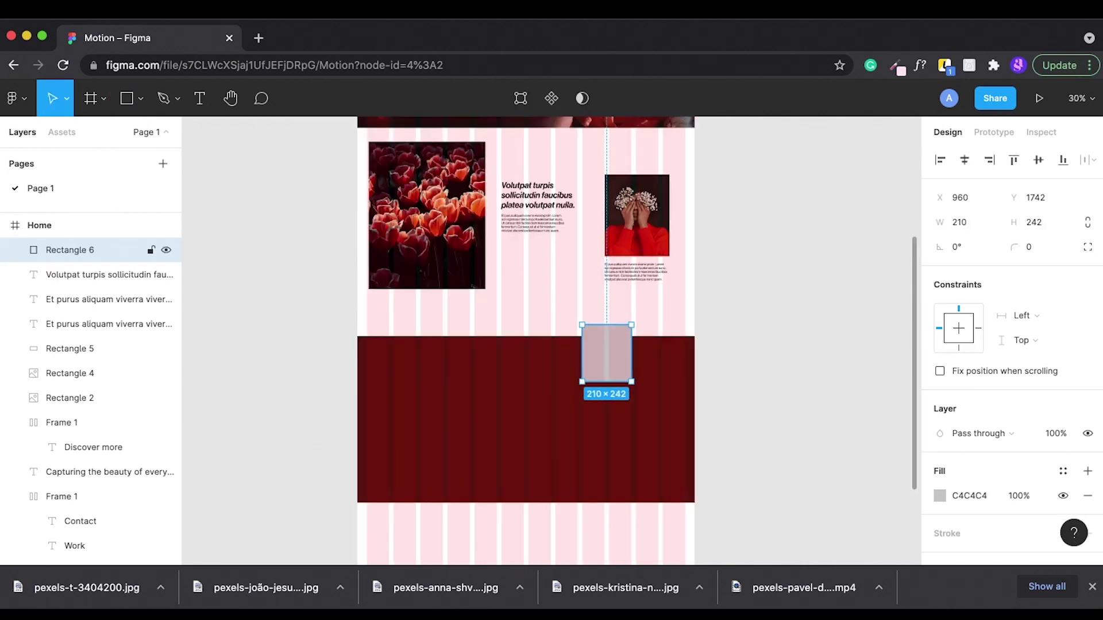
{"action": "left_click_drag", "start_coordinate": [606, 353], "coordinate": [662, 503]}
- Copy the heading and paragraph into the dark red block and colour them white (FFFFFF)
{"action": "key", "text": "Escape"}
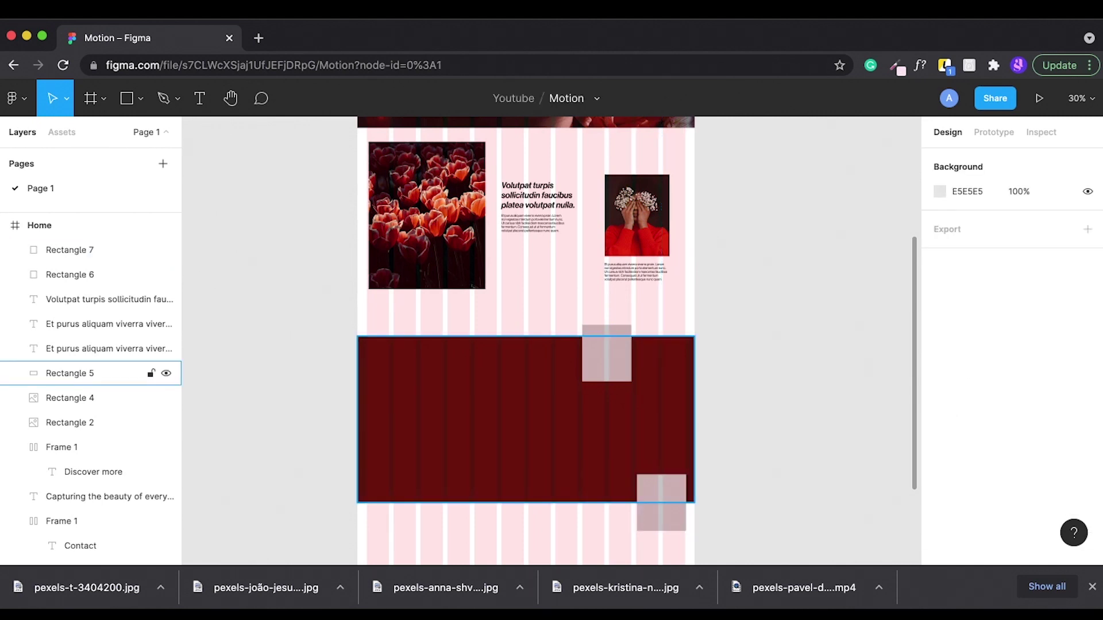
{"action": "left_click", "coordinate": [109, 299]}
{"action": "left_click", "coordinate": [90, 324], "text": "shift"}
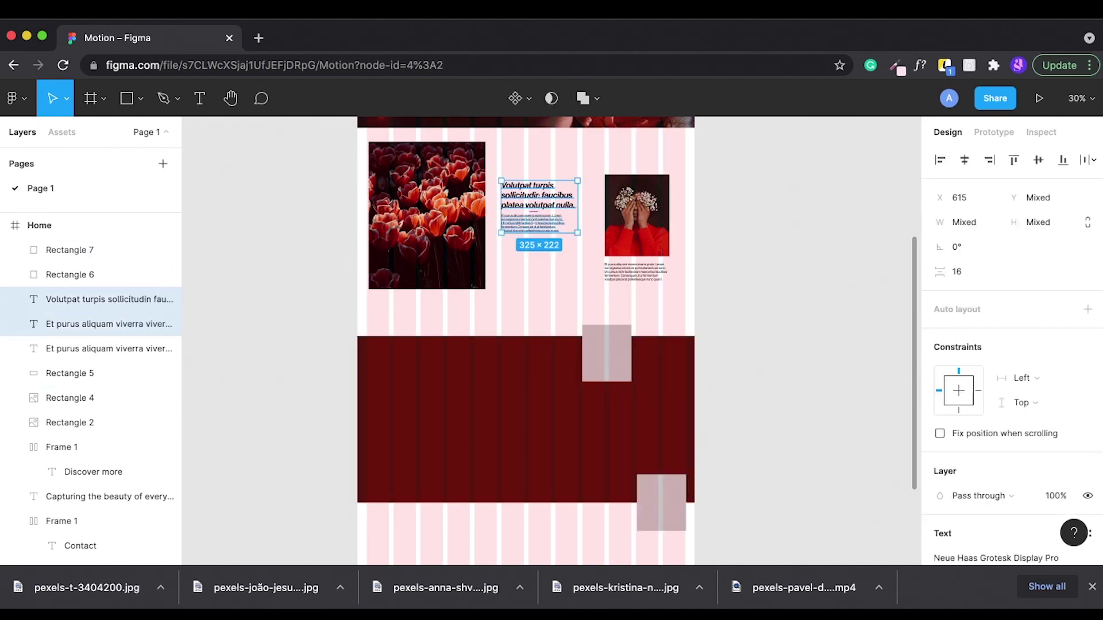
{"action": "left_click_drag", "start_coordinate": [540, 206], "coordinate": [406, 419]}
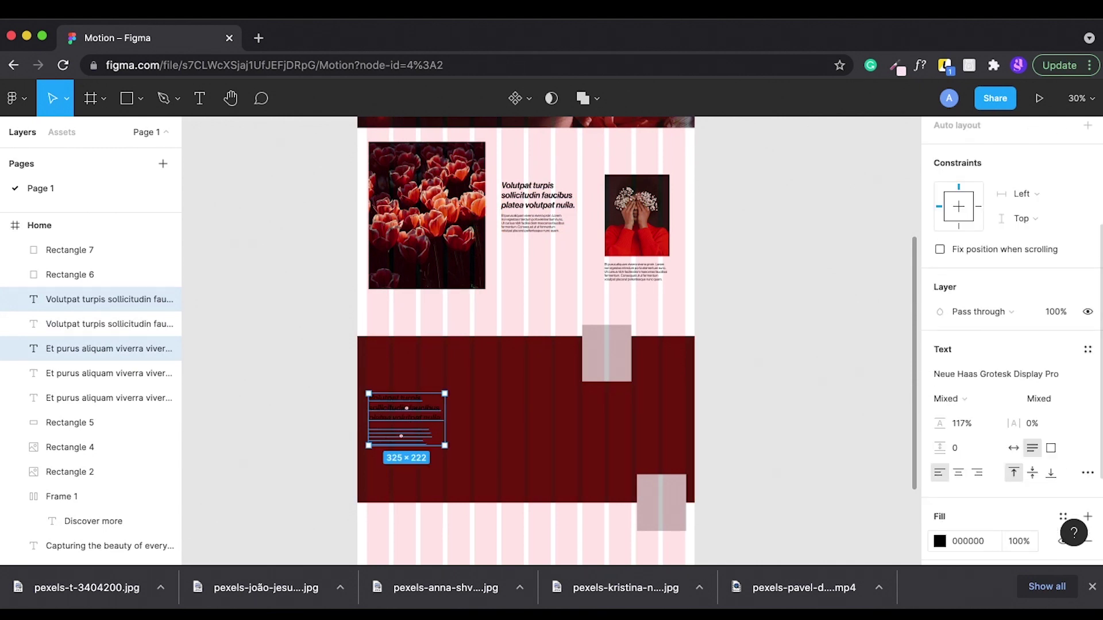
{"action": "left_click", "coordinate": [940, 542]}
{"action": "type", "text": "FFFFFF"}
{"action": "key", "text": "Return"}
- Set the white headline to size 72 and widen it to wrap over three lines
{"action": "left_click", "coordinate": [270, 345]}
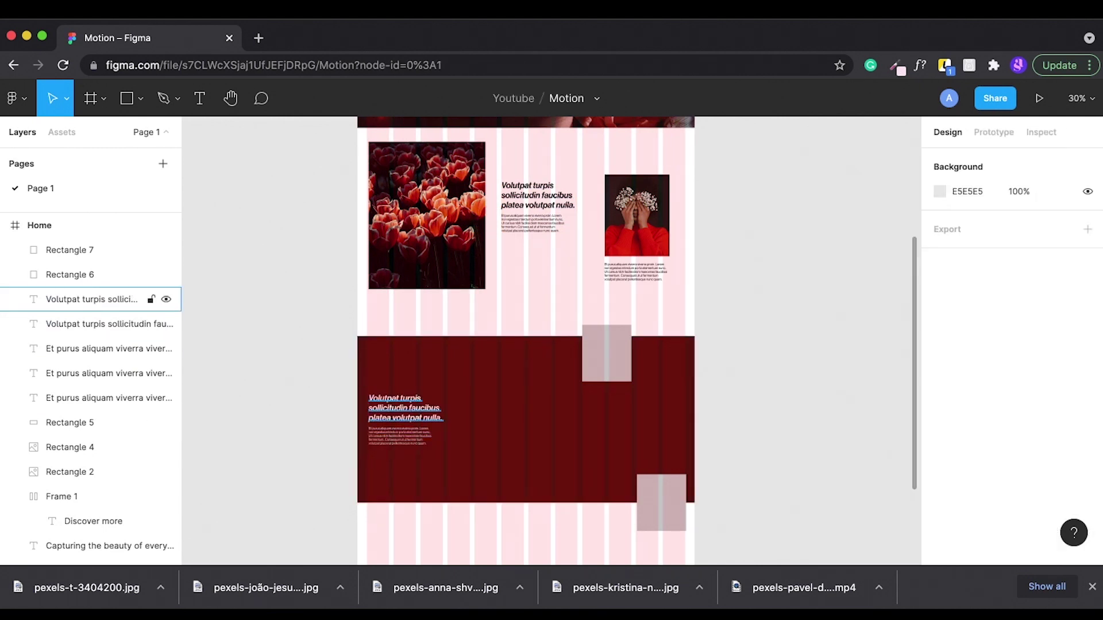
{"action": "scroll", "coordinate": [433, 402], "scroll_direction": "up", "scroll_amount": 5}
{"action": "left_click", "coordinate": [92, 299]}
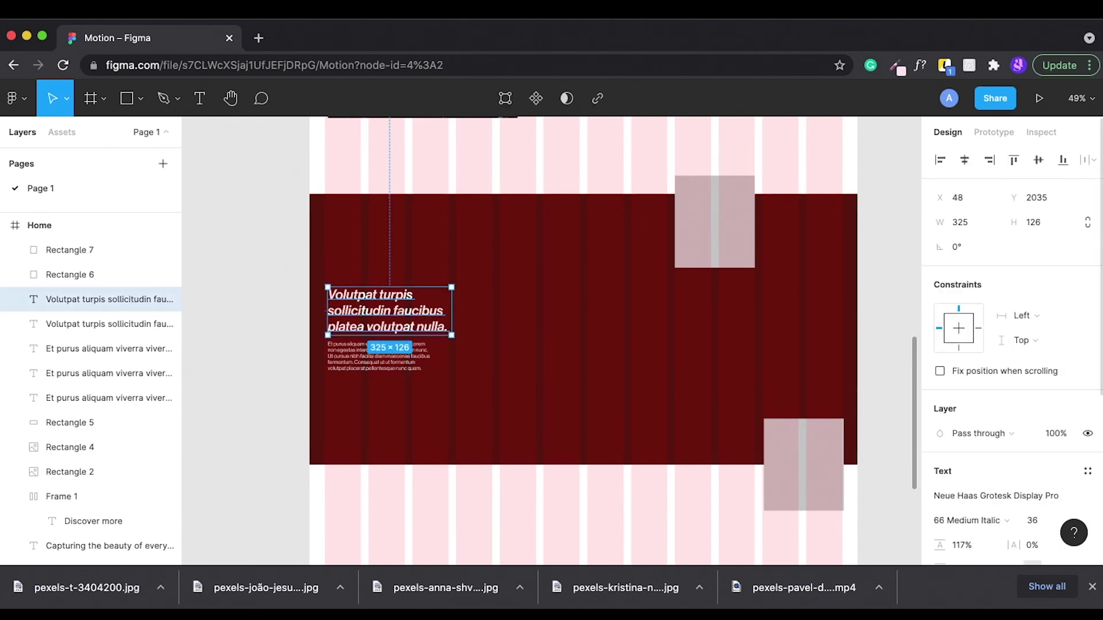
{"action": "scroll", "coordinate": [1011, 345], "scroll_direction": "down", "scroll_amount": 1}
{"action": "scroll", "coordinate": [1011, 345], "scroll_direction": "down", "scroll_amount": 4}
{"action": "left_click", "coordinate": [1045, 327]}
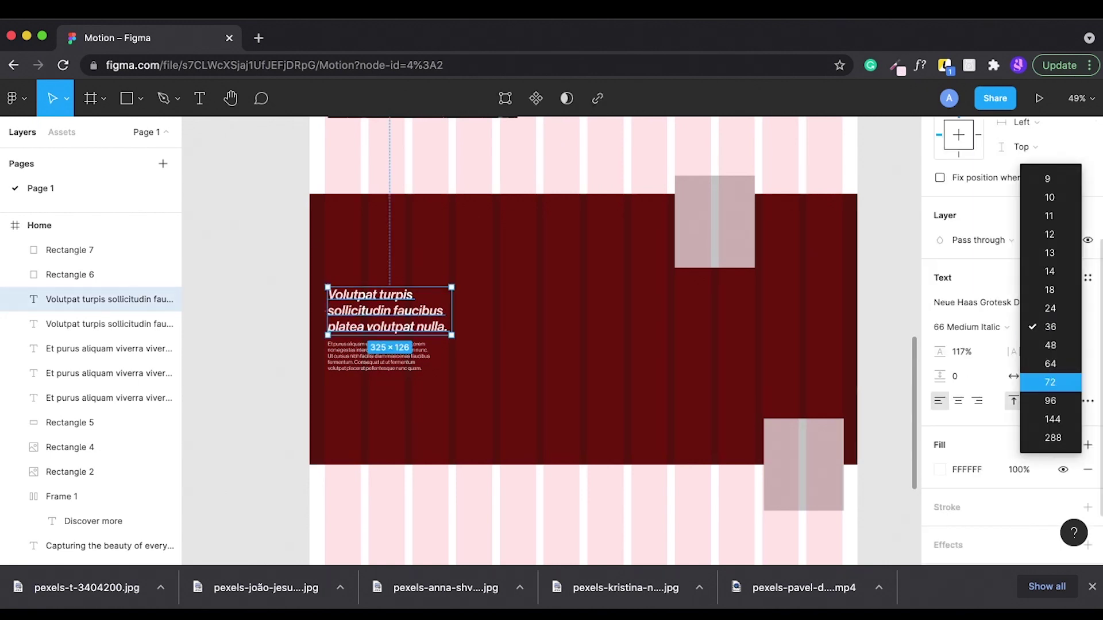
{"action": "left_click", "coordinate": [1050, 382]}
{"action": "left_click_drag", "start_coordinate": [452, 335], "coordinate": [624, 335]}
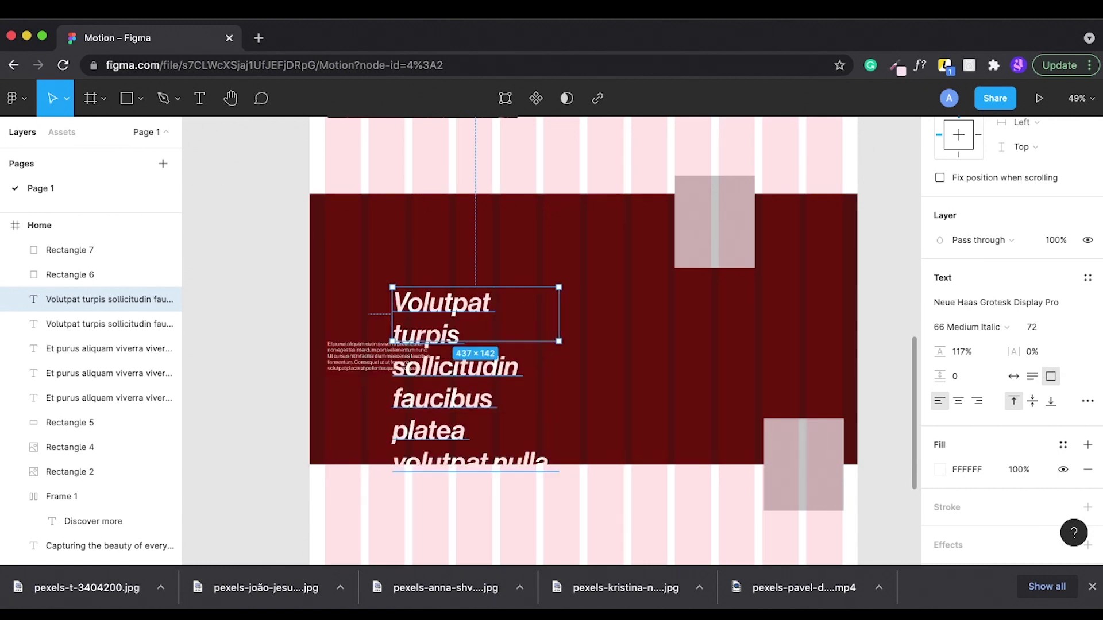
- Shift the upper grey placeholder rectangle (Rectangle 6) to the right
{"action": "scroll", "coordinate": [575, 344], "scroll_direction": "down", "scroll_amount": 3}
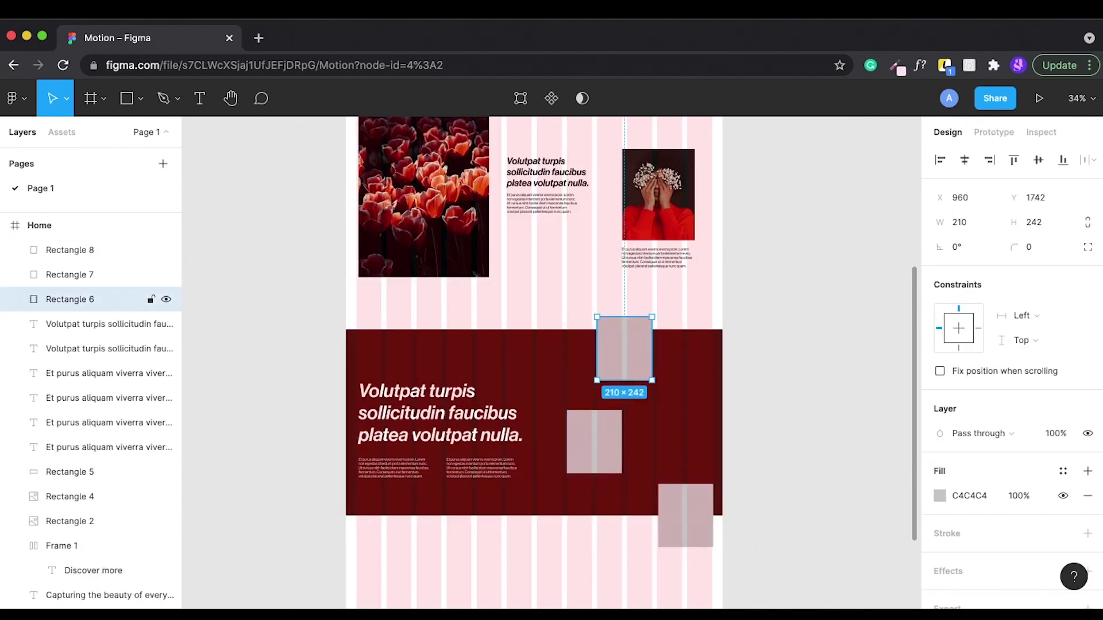
{"action": "left_click_drag", "start_coordinate": [624, 348], "coordinate": [655, 348]}
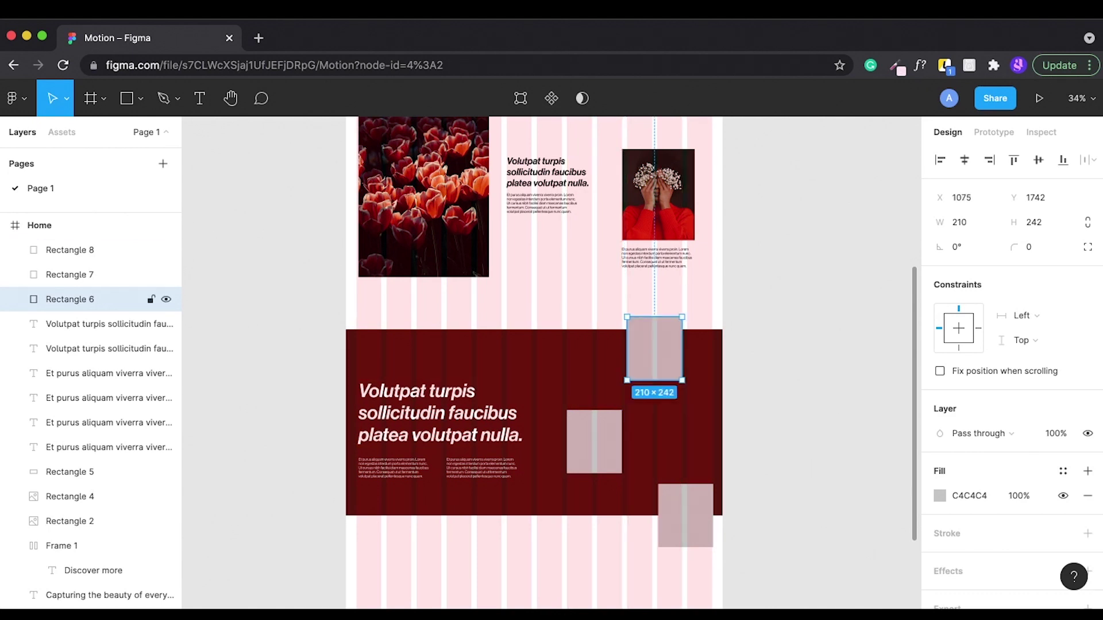
{"action": "key", "text": "Escape"}
{"action": "scroll", "coordinate": [607, 562], "scroll_direction": "down", "scroll_amount": 3}
{"action": "scroll", "coordinate": [607, 563], "scroll_direction": "down", "scroll_amount": 2}
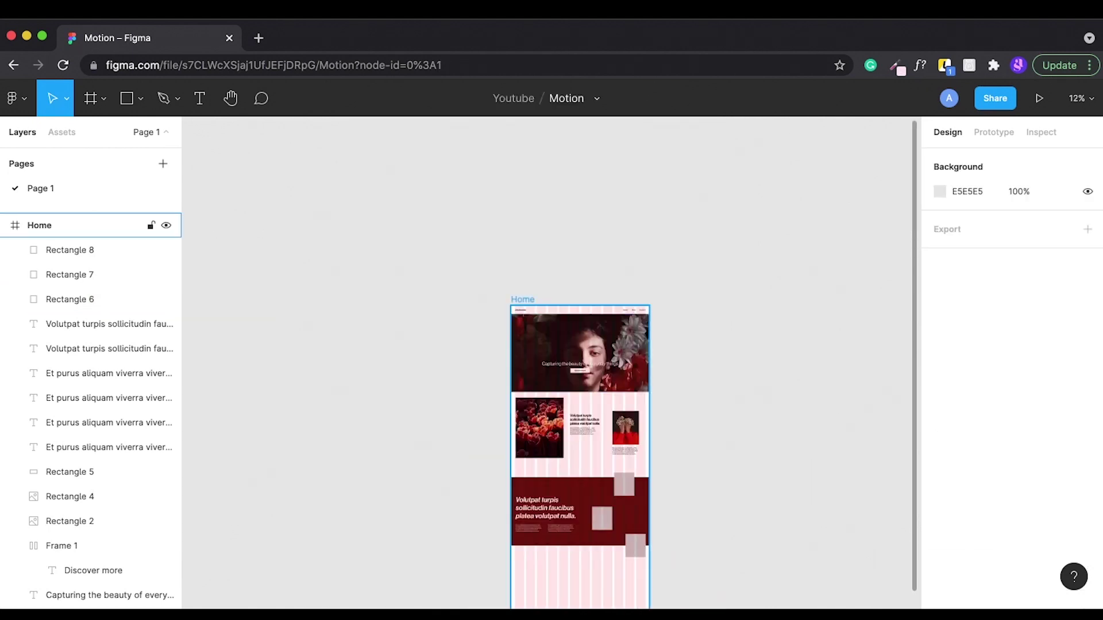
- Shorten the Home frame to about 2704 px tall
{"action": "left_click", "coordinate": [39, 225]}
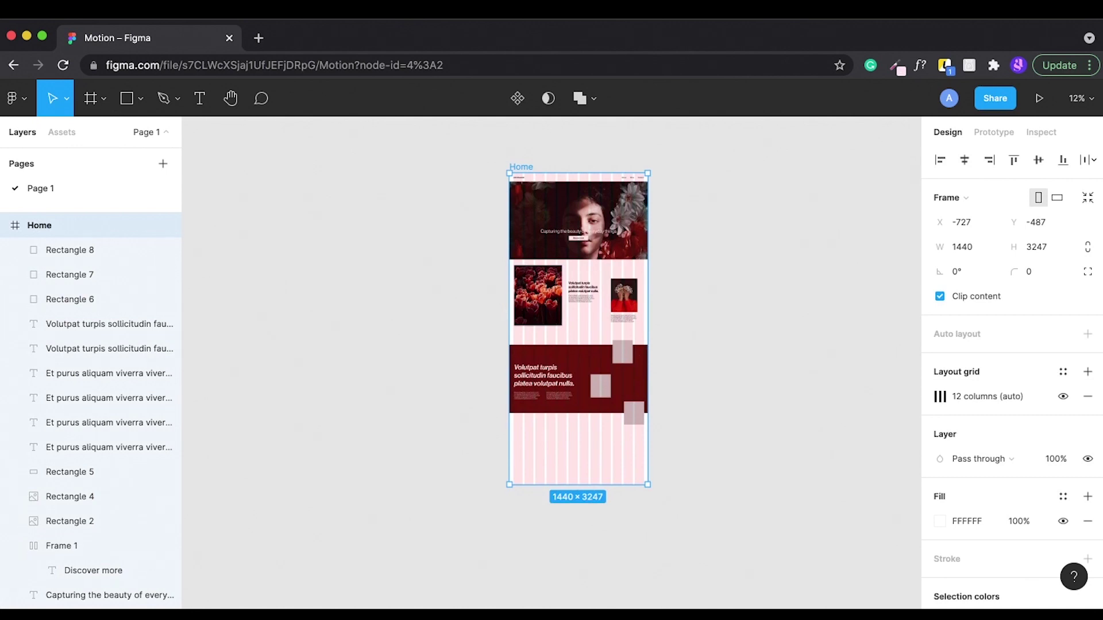
{"action": "left_click_drag", "start_coordinate": [577, 484], "coordinate": [578, 432]}
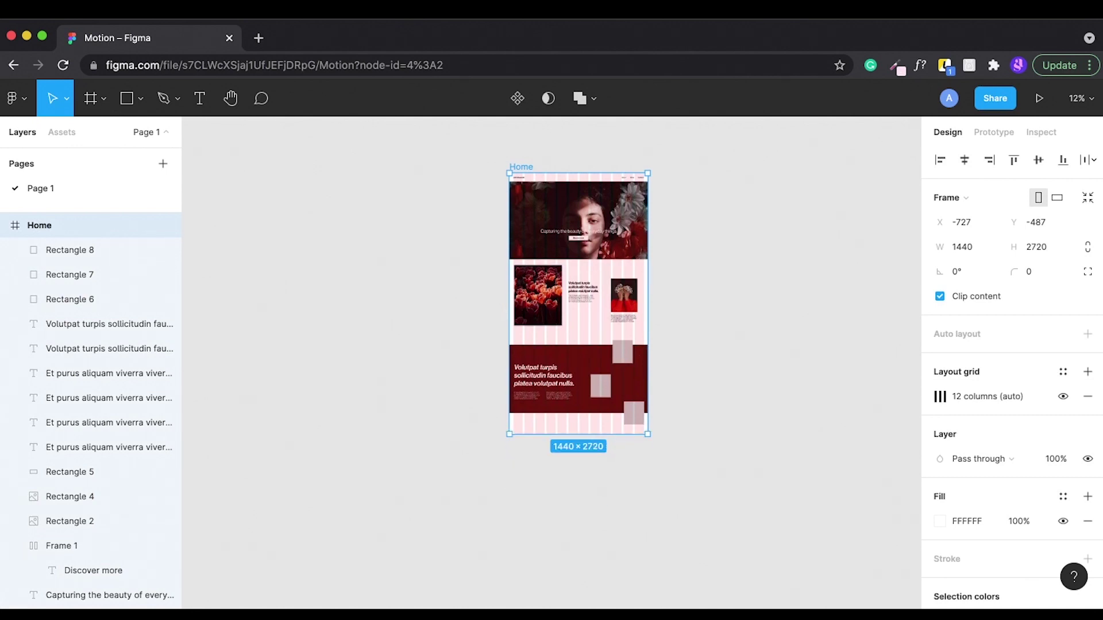
{"action": "key", "text": "ctrl+shift+Tab"}
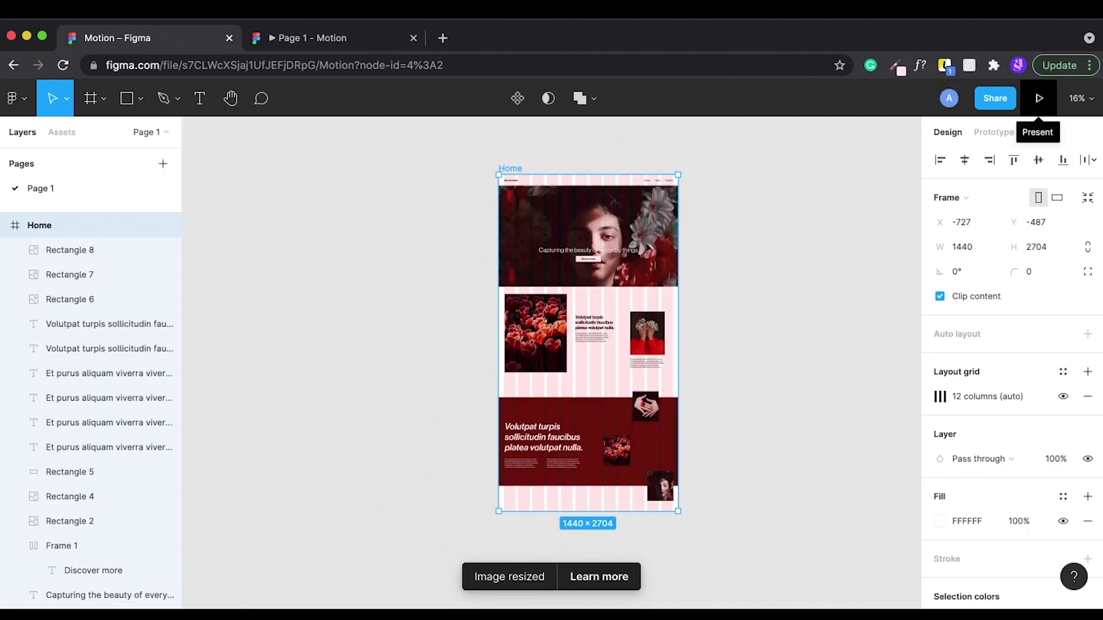
{"action": "key", "text": "Escape"}
- Move the hero headline and Discover more button up about 100 px
{"action": "scroll", "coordinate": [656, 203], "scroll_direction": "up", "scroll_amount": 5}
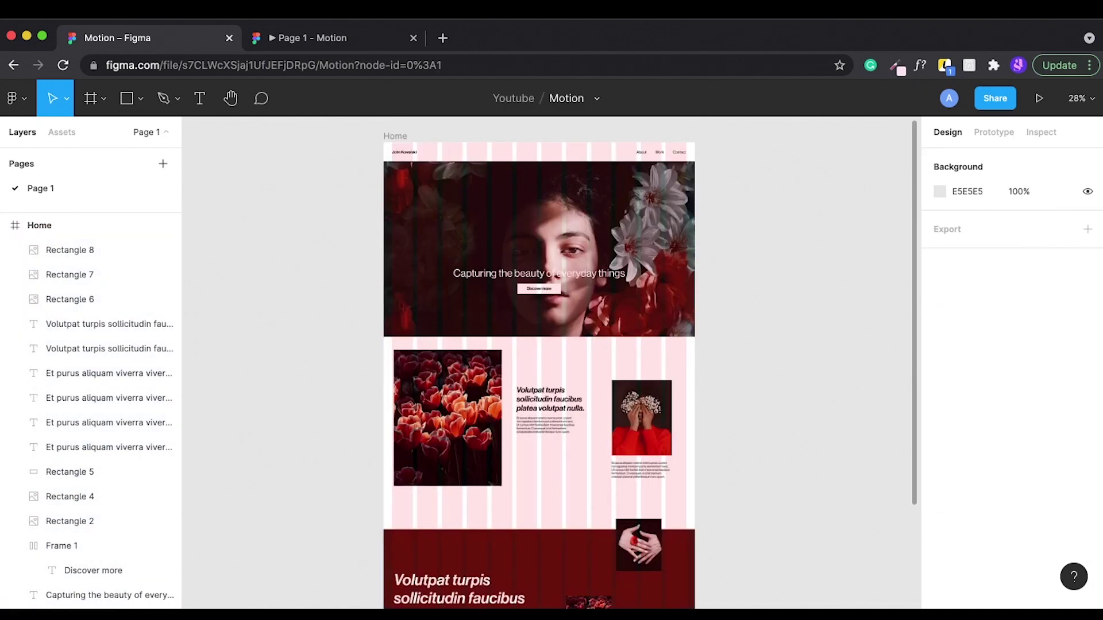
{"action": "scroll", "coordinate": [544, 228], "scroll_direction": "up", "scroll_amount": 3}
{"action": "scroll", "coordinate": [549, 402], "scroll_direction": "up", "scroll_amount": 3}
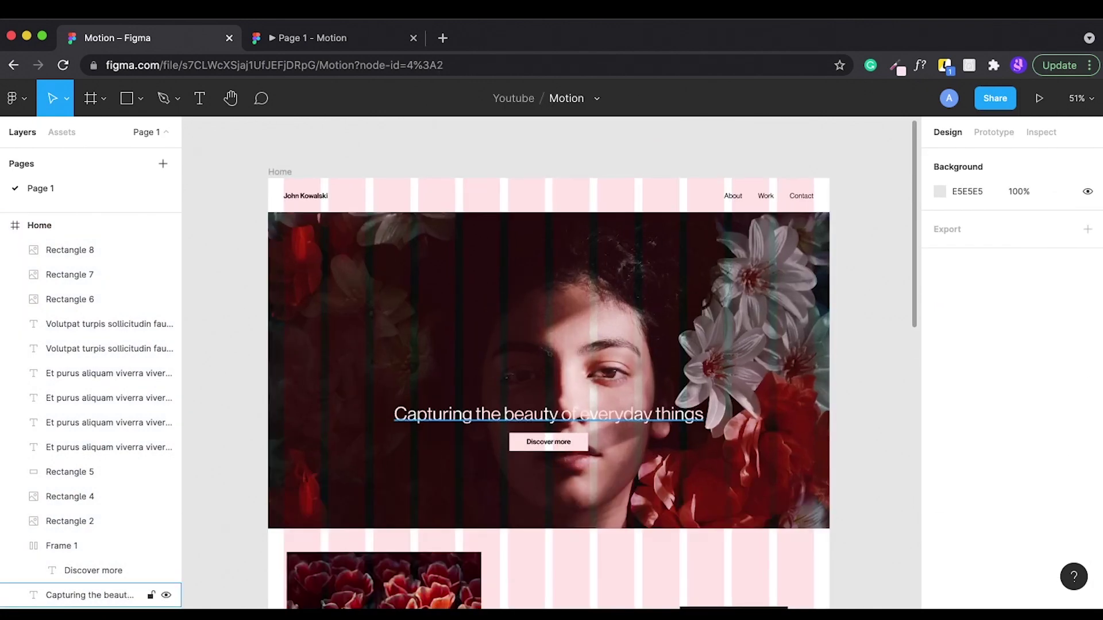
{"action": "left_click", "coordinate": [403, 414]}
{"action": "left_click", "coordinate": [548, 442], "text": "shift"}
{"action": "left_click_drag", "start_coordinate": [548, 415], "coordinate": [549, 356]}
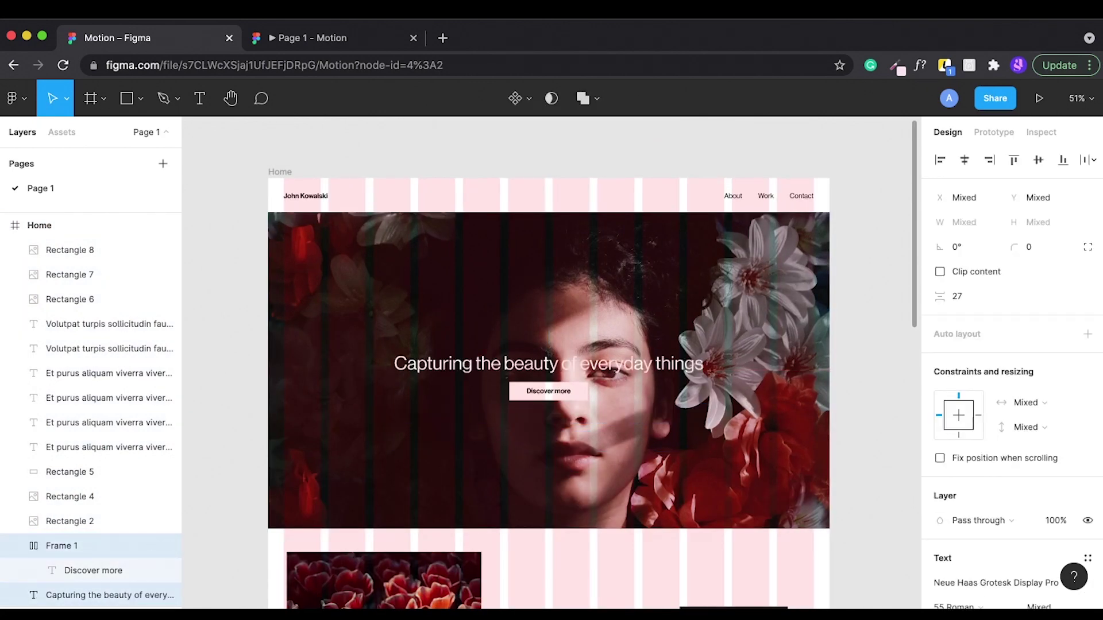
- Trim the hero image from its bottom edge to 1440×626, keeping it below the header
{"action": "left_click", "coordinate": [491, 448]}
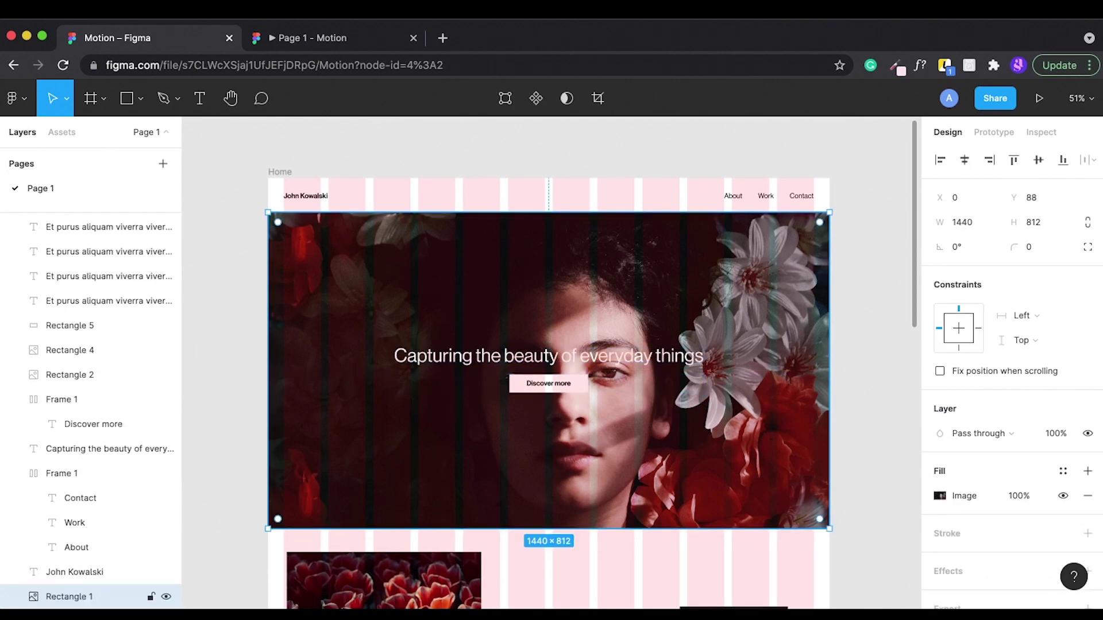
{"action": "left_click_drag", "start_coordinate": [491, 448], "coordinate": [491, 414]}
{"action": "key", "text": "ctrl+z"}
{"action": "left_click_drag", "start_coordinate": [548, 529], "coordinate": [548, 460]}
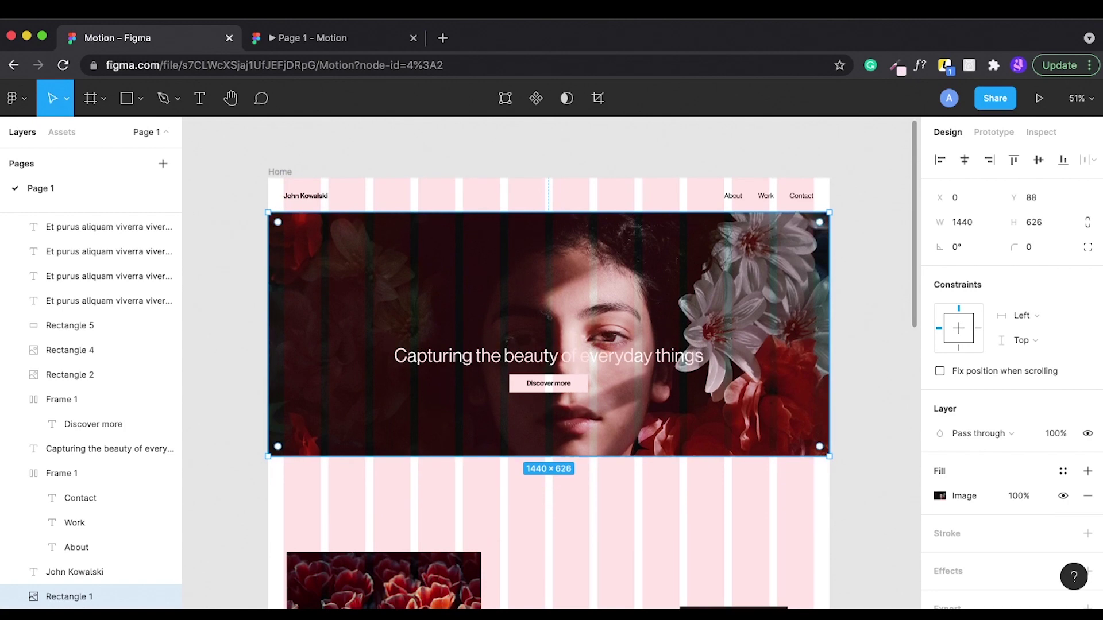
{"action": "left_click", "coordinate": [311, 38]}
{"action": "left_click", "coordinate": [118, 38]}
- Extend the Home frame down to 2865 px tall
{"action": "scroll", "coordinate": [451, 321], "scroll_direction": "down", "scroll_amount": 5}
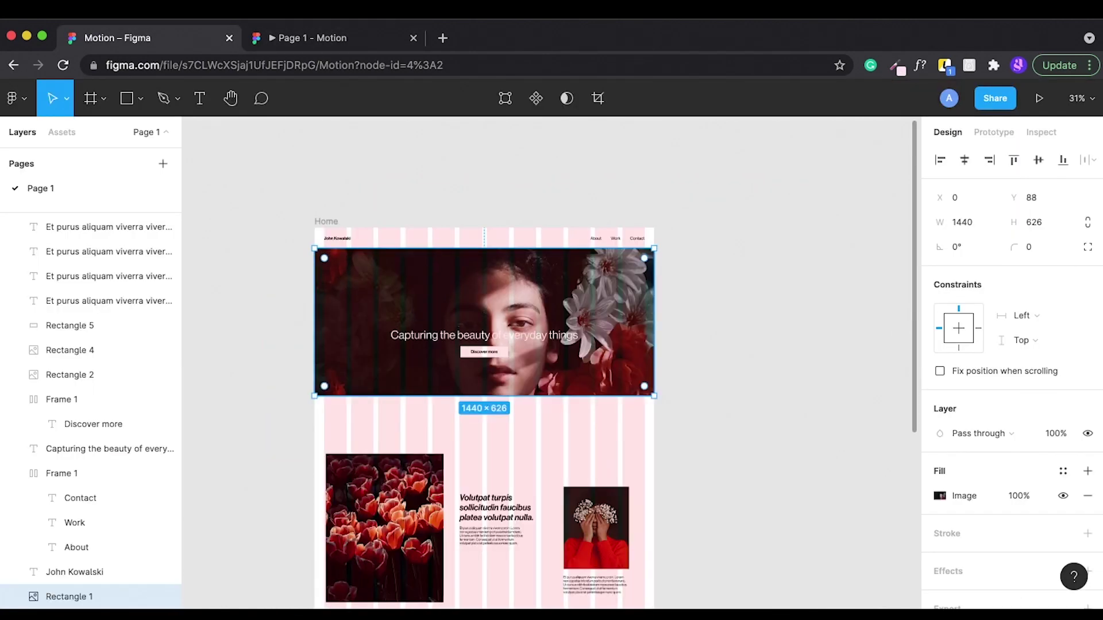
{"action": "left_click_drag", "start_coordinate": [583, 540], "coordinate": [344, 258]}
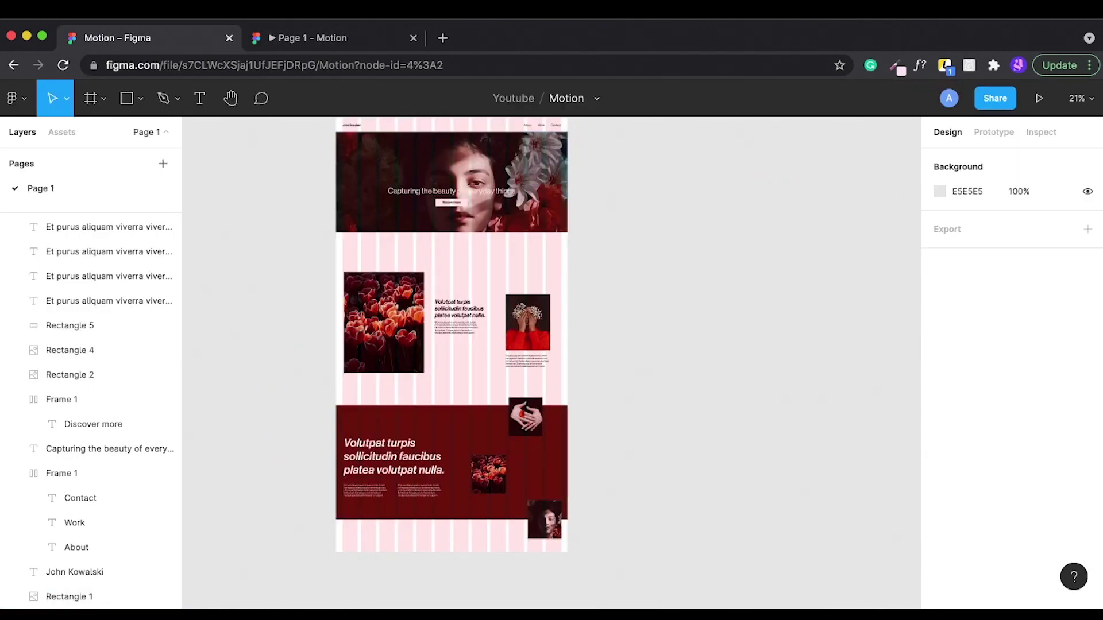
{"action": "key", "text": "Escape"}
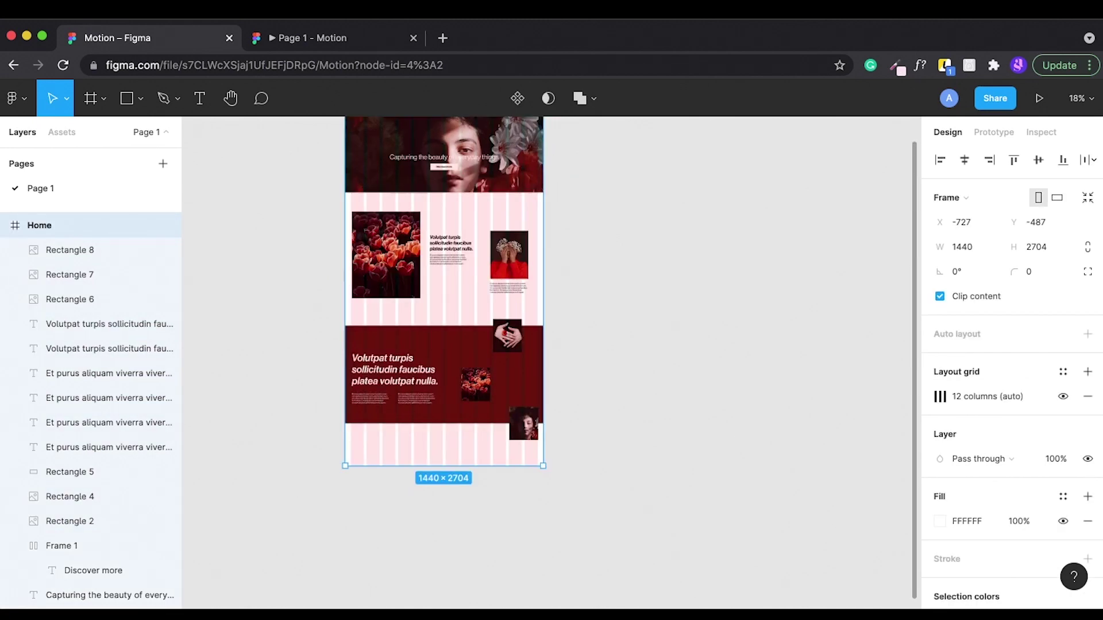
{"action": "scroll", "coordinate": [465, 287], "scroll_direction": "up", "scroll_amount": 2}
{"action": "left_click_drag", "start_coordinate": [393, 466], "coordinate": [394, 497]}
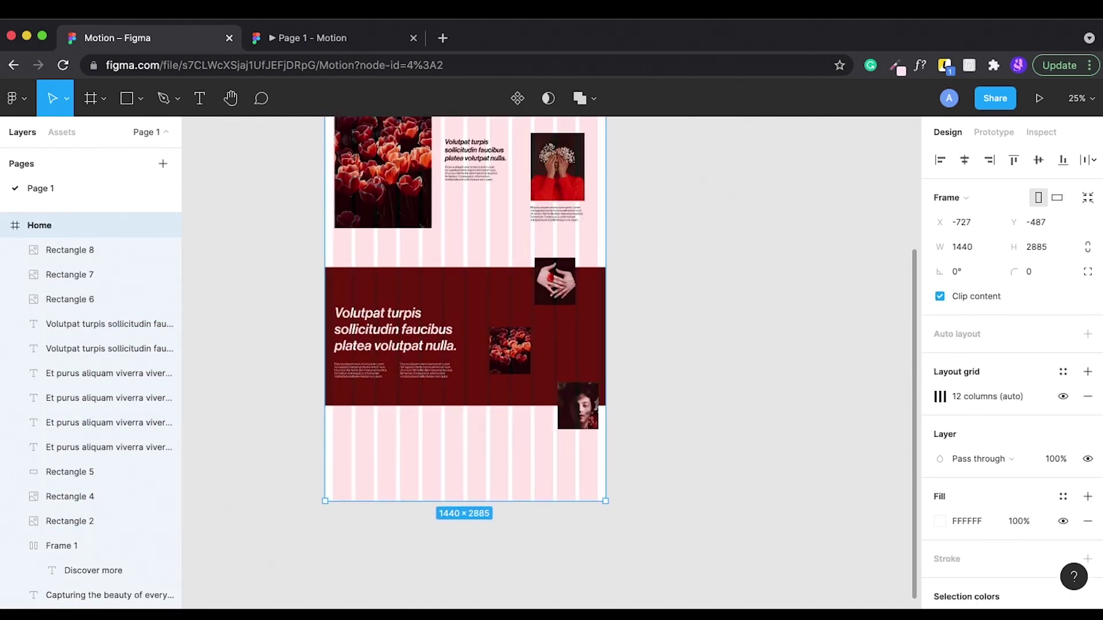
{"action": "scroll", "coordinate": [394, 498], "scroll_direction": "up", "scroll_amount": 1}
{"action": "scroll", "coordinate": [373, 437], "scroll_direction": "up", "scroll_amount": 3}
{"action": "key", "text": "Escape"}
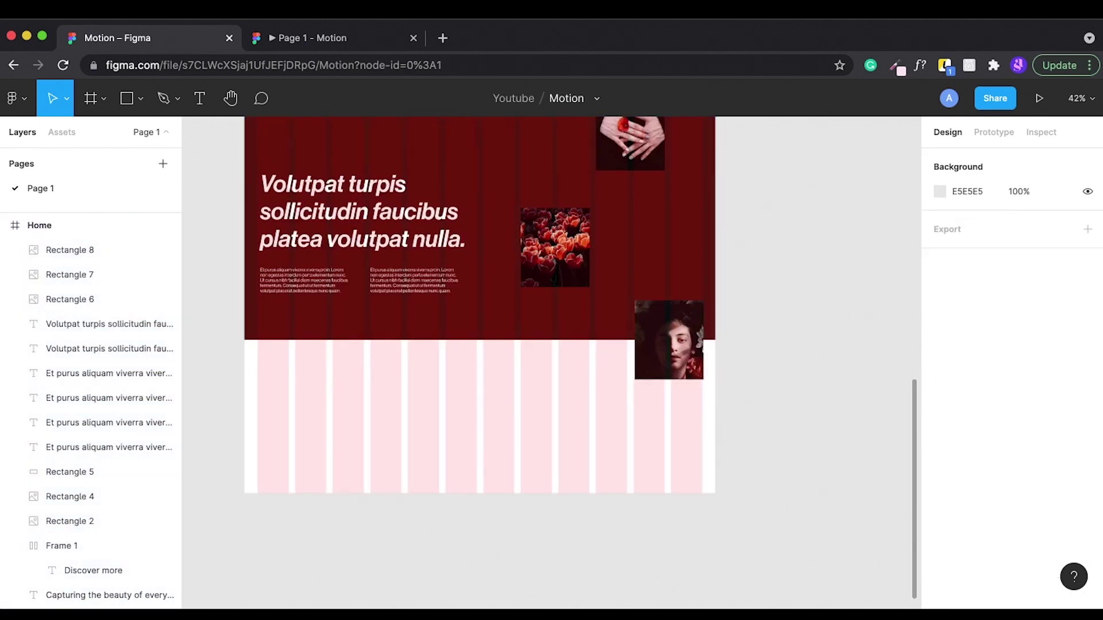
- Wrap the header's name and nav links in auto layout and place it as a footer
{"action": "scroll", "coordinate": [488, 310], "scroll_direction": "up", "scroll_amount": 1}
{"action": "scroll", "coordinate": [304, 345], "scroll_direction": "down", "scroll_amount": 3}
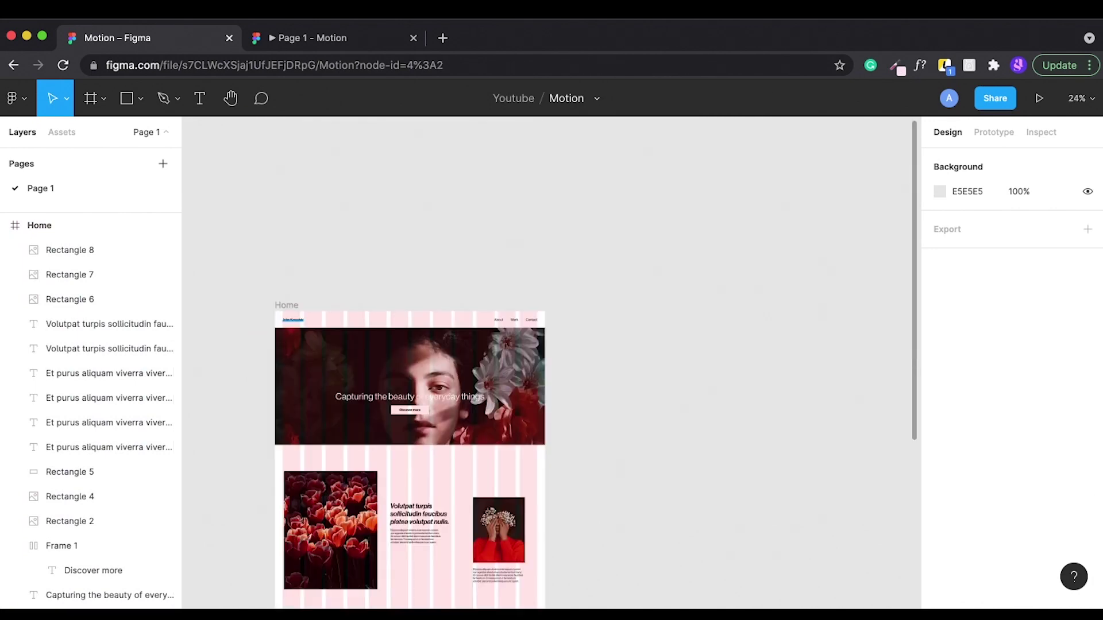
{"action": "left_click_drag", "start_coordinate": [270, 310], "coordinate": [546, 325]}
{"action": "key", "text": "shift+a"}
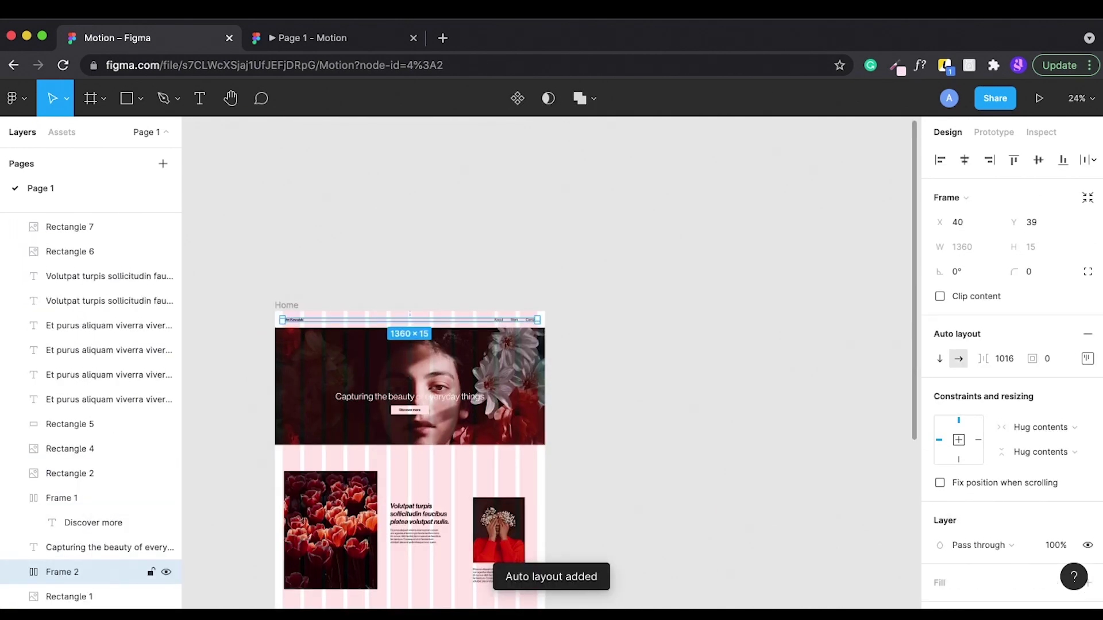
{"action": "left_click_drag", "start_coordinate": [409, 319], "coordinate": [448, 319]}
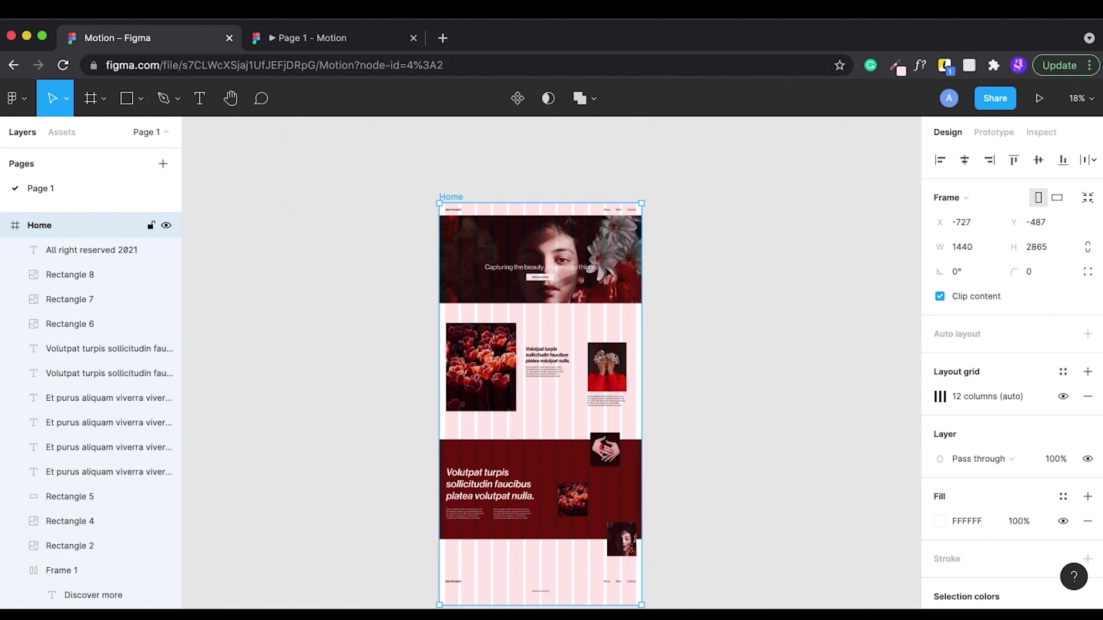
{"action": "key", "text": "shift+2"}
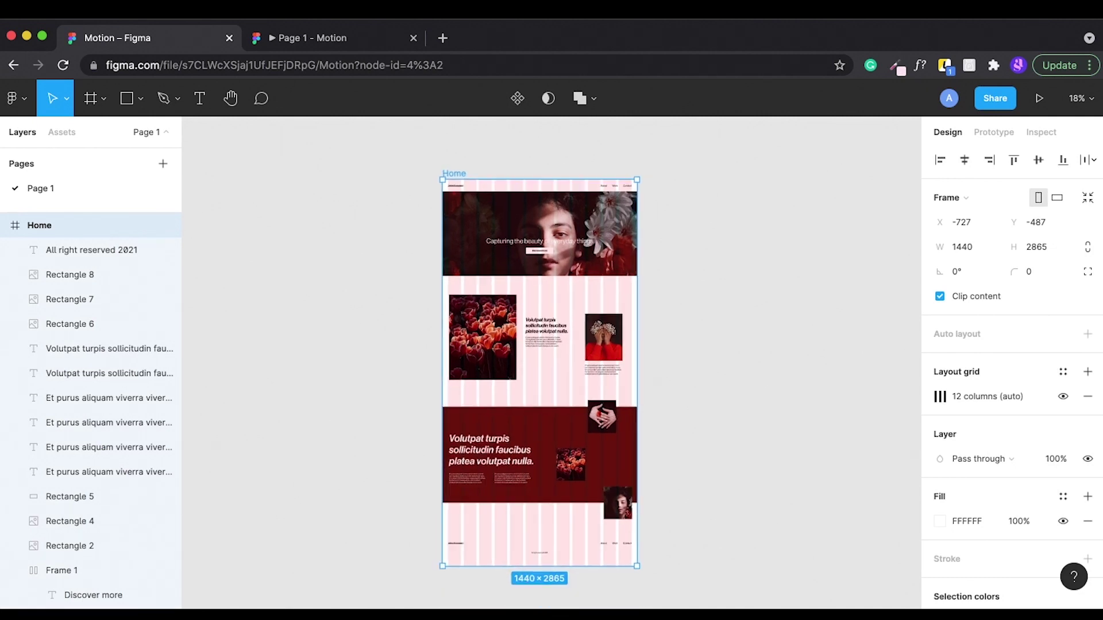
- Send the Home frame through the Jitter plugin and open it as Motion: Home in Jitter
{"action": "right_click", "coordinate": [460, 339]}
{"action": "mouse_move", "coordinate": [517, 449]}
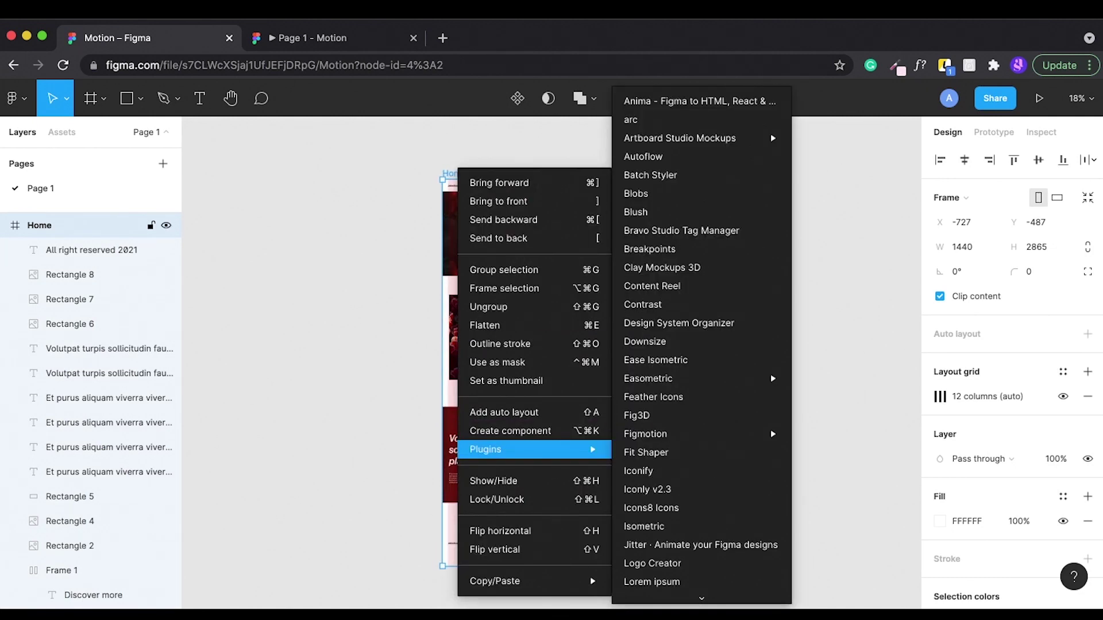
{"action": "scroll", "coordinate": [678, 485], "scroll_direction": "down", "scroll_amount": 2}
{"action": "left_click", "coordinate": [678, 482]}
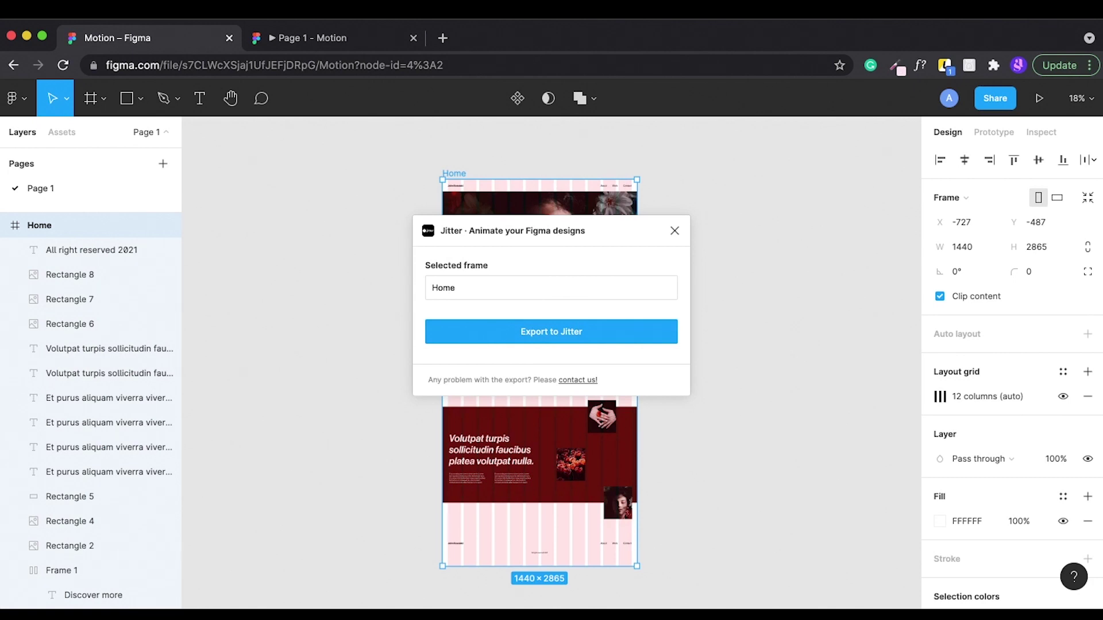
{"action": "left_click", "coordinate": [551, 332]}
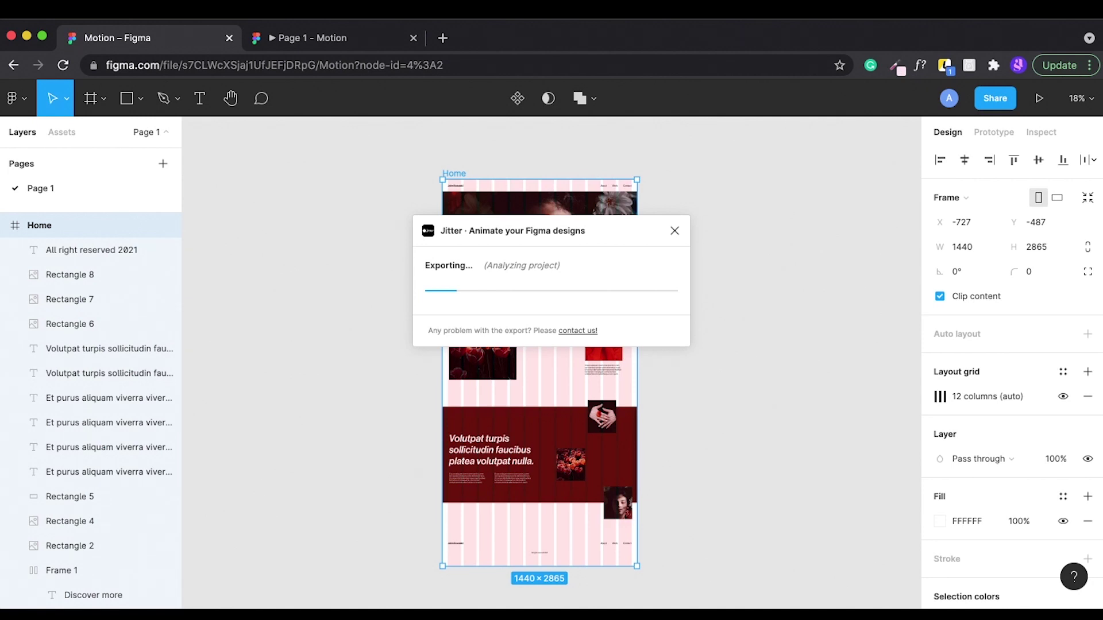
{"action": "left_click", "coordinate": [466, 291]}
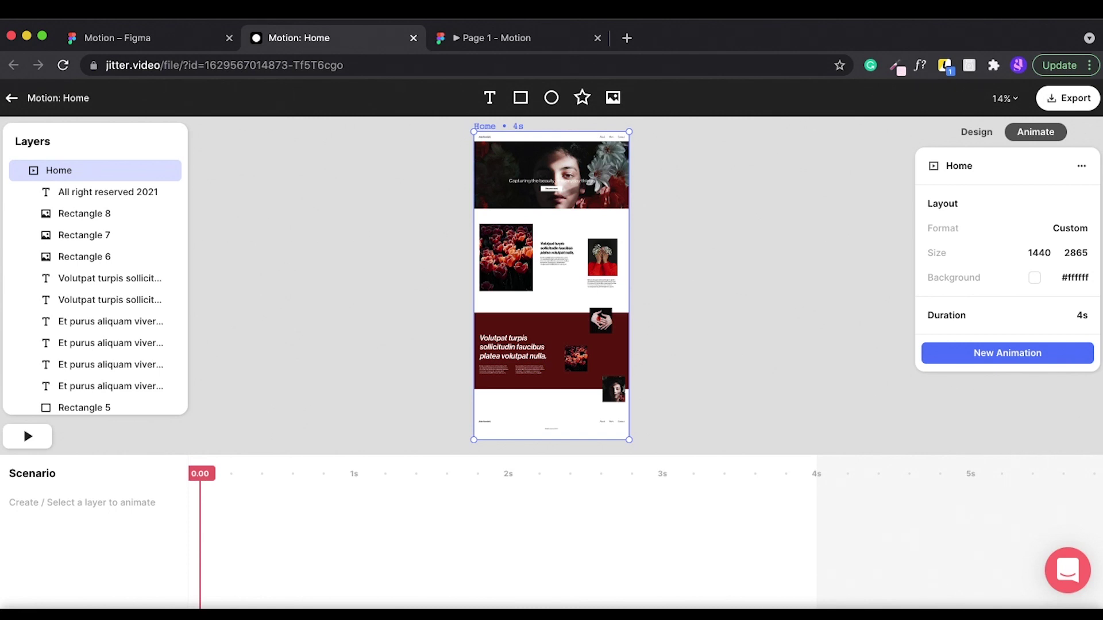
- Add a trial 0.8s colour animation to #f9c583 on the Home frame
{"action": "scroll", "coordinate": [551, 287], "scroll_direction": "up", "scroll_amount": 3}
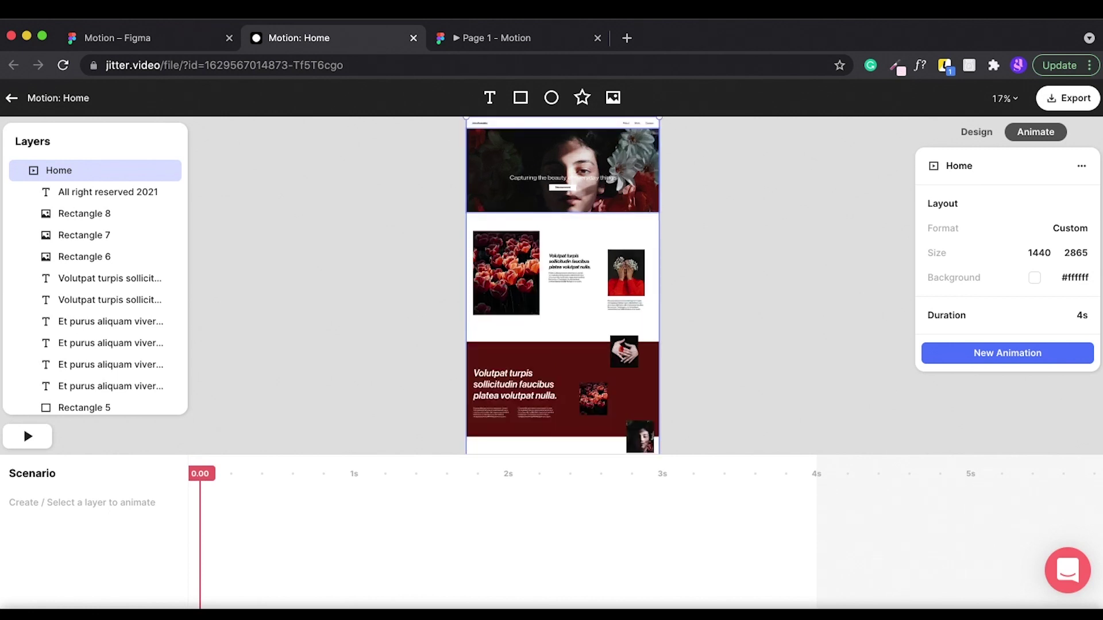
{"action": "scroll", "coordinate": [552, 287], "scroll_direction": "up", "scroll_amount": 2}
{"action": "scroll", "coordinate": [725, 332], "scroll_direction": "up", "scroll_amount": 2}
{"action": "scroll", "coordinate": [724, 332], "scroll_direction": "up", "scroll_amount": 1}
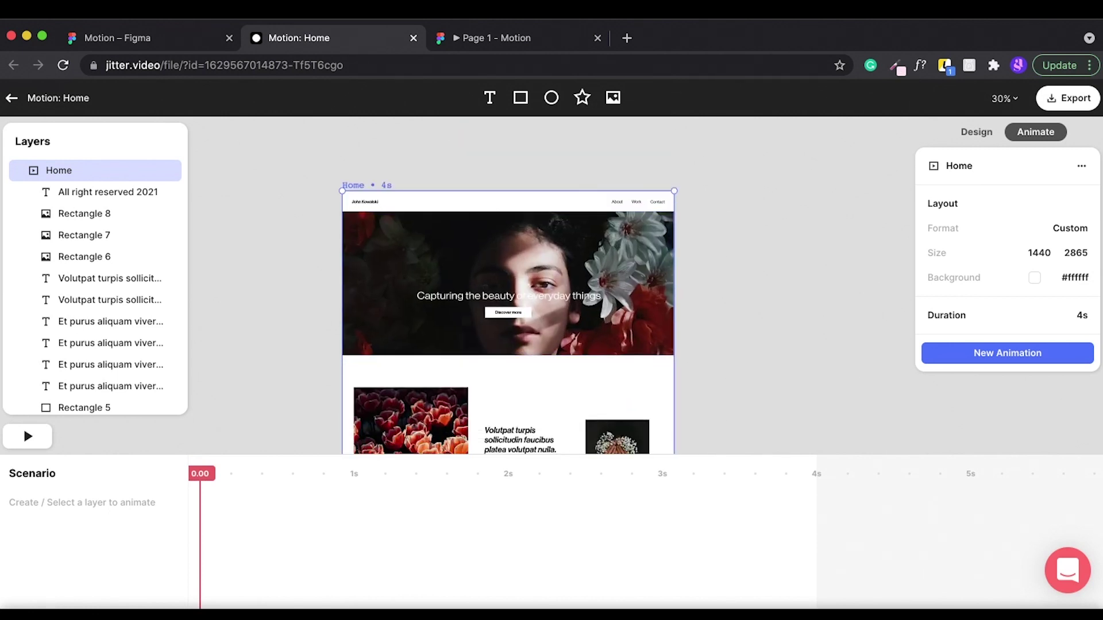
{"action": "left_click", "coordinate": [1008, 352]}
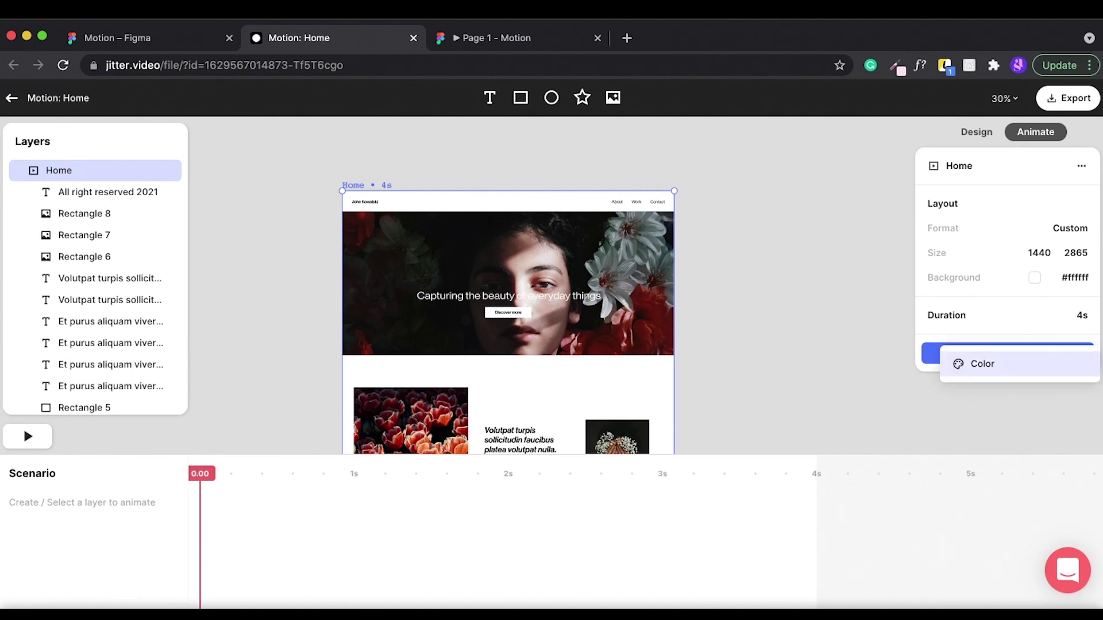
{"action": "left_click", "coordinate": [1007, 352]}
{"action": "left_click", "coordinate": [983, 364]}
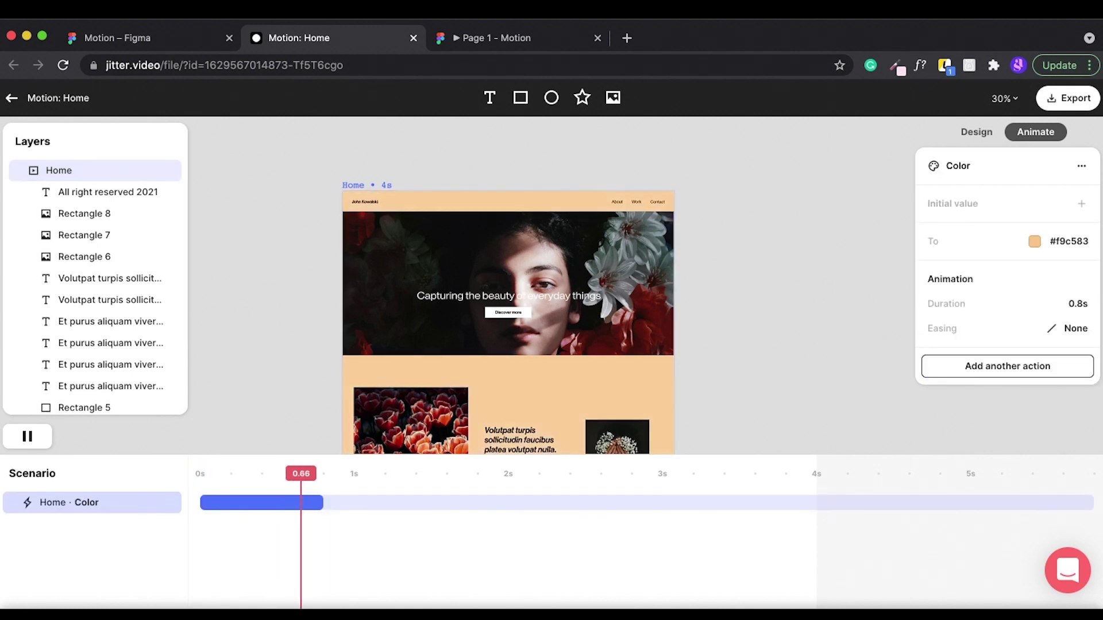
{"action": "left_click", "coordinate": [1007, 366]}
- Preview the Home colour animation, then delete it from the scenario
{"action": "left_click", "coordinate": [23, 426]}
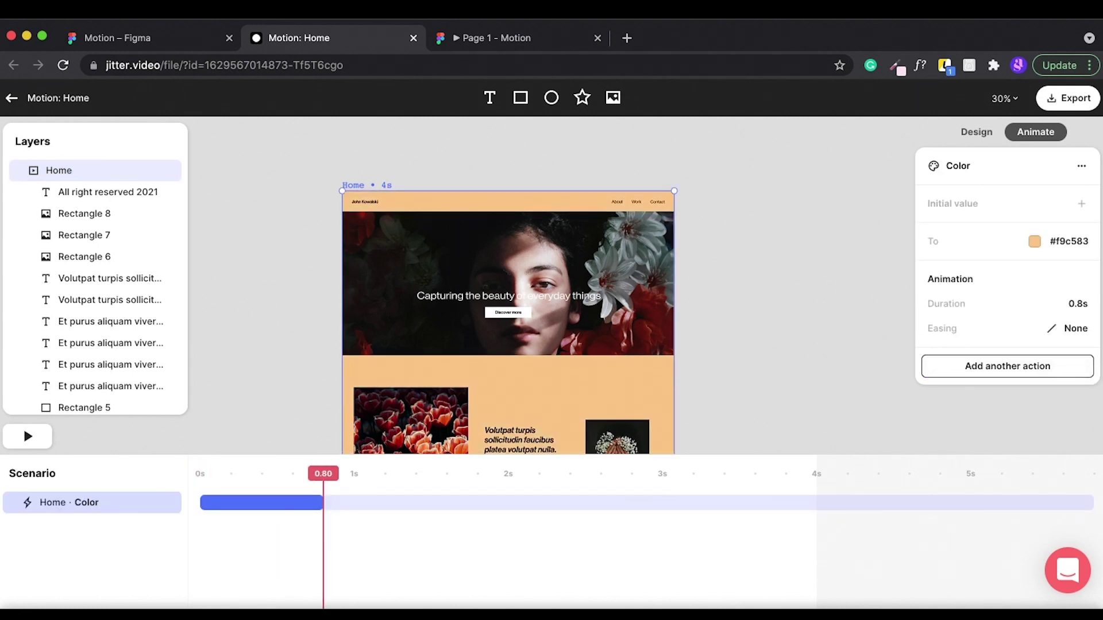
{"action": "left_click", "coordinate": [23, 426]}
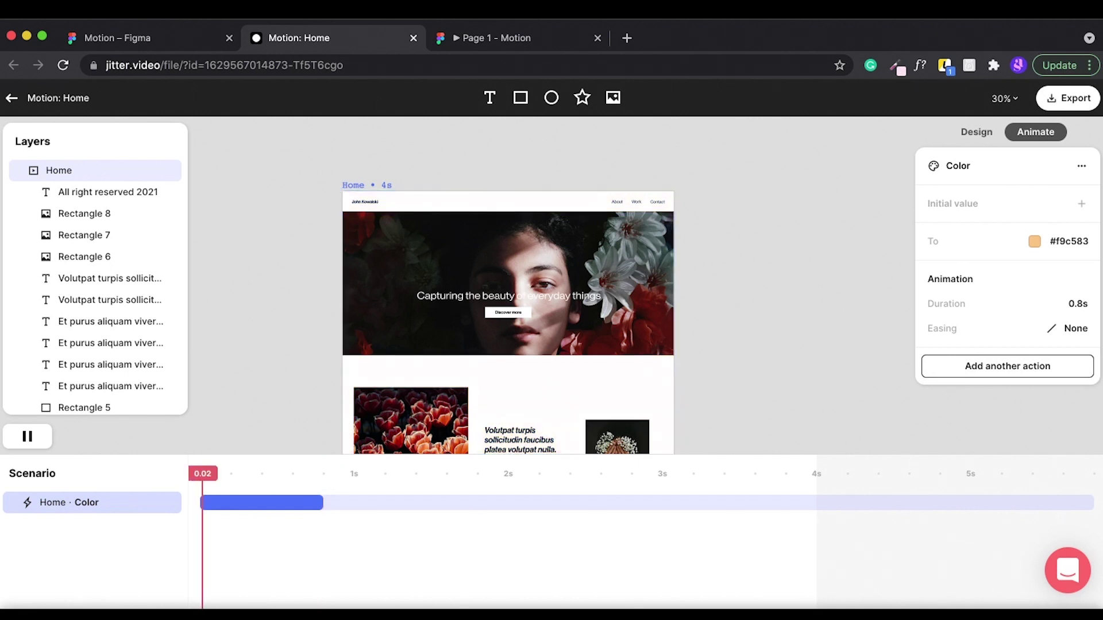
{"action": "key", "text": "BackSpace"}
{"action": "left_click", "coordinate": [23, 426]}
- Set the Home frame's Duration field to 10s
{"action": "scroll", "coordinate": [23, 426], "scroll_direction": "down", "scroll_amount": 3}
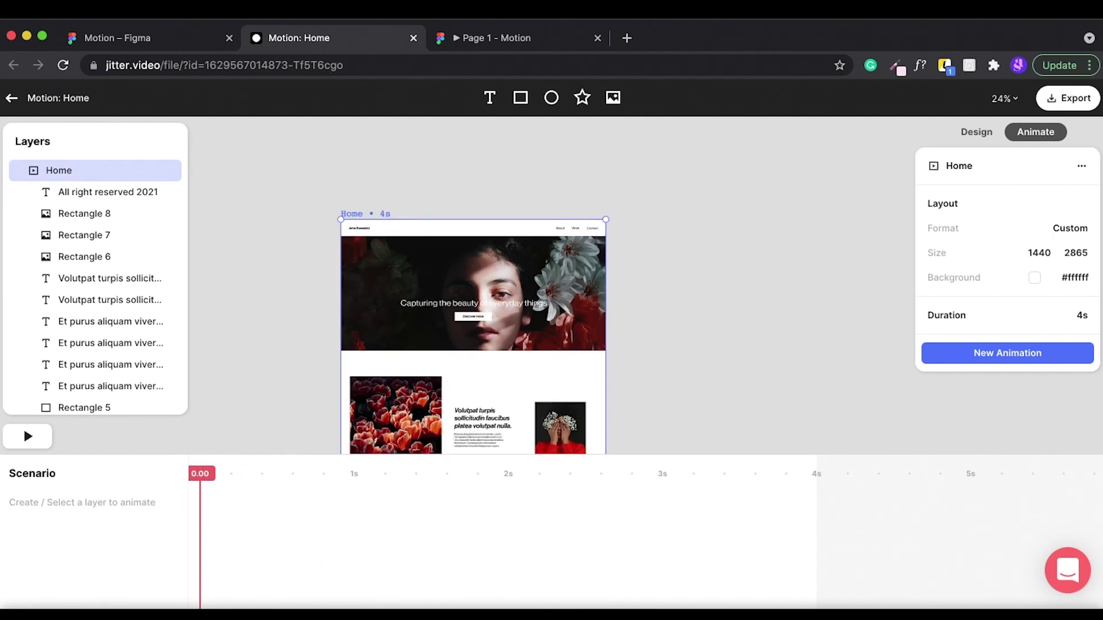
{"action": "scroll", "coordinate": [23, 426], "scroll_direction": "down", "scroll_amount": 5}
{"action": "scroll", "coordinate": [494, 288], "scroll_direction": "up", "scroll_amount": 2}
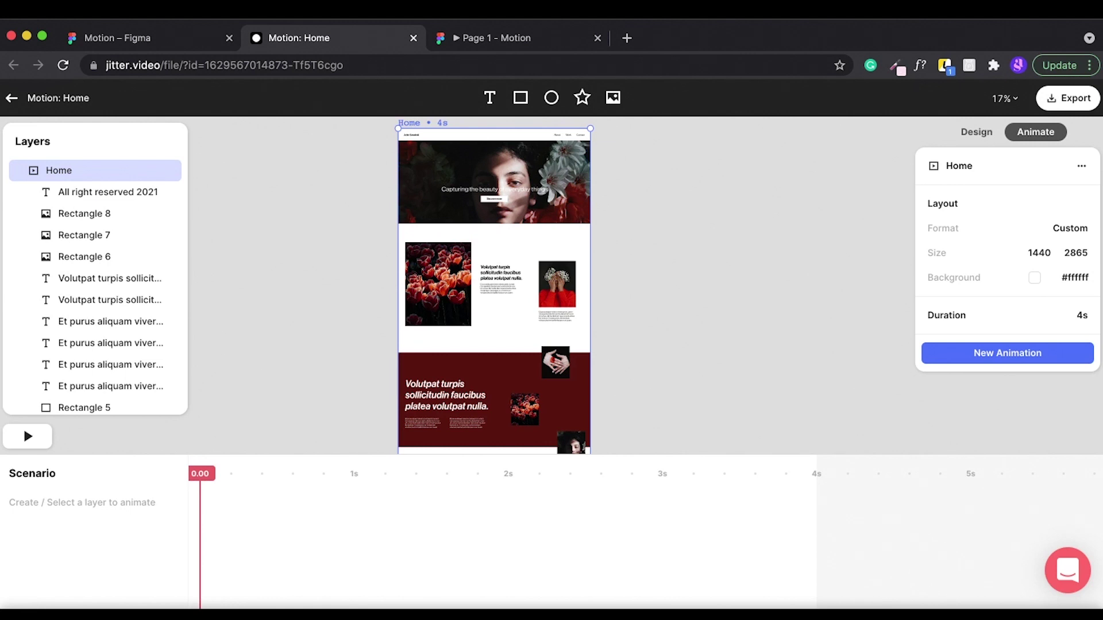
{"action": "scroll", "coordinate": [494, 287], "scroll_direction": "up", "scroll_amount": 1}
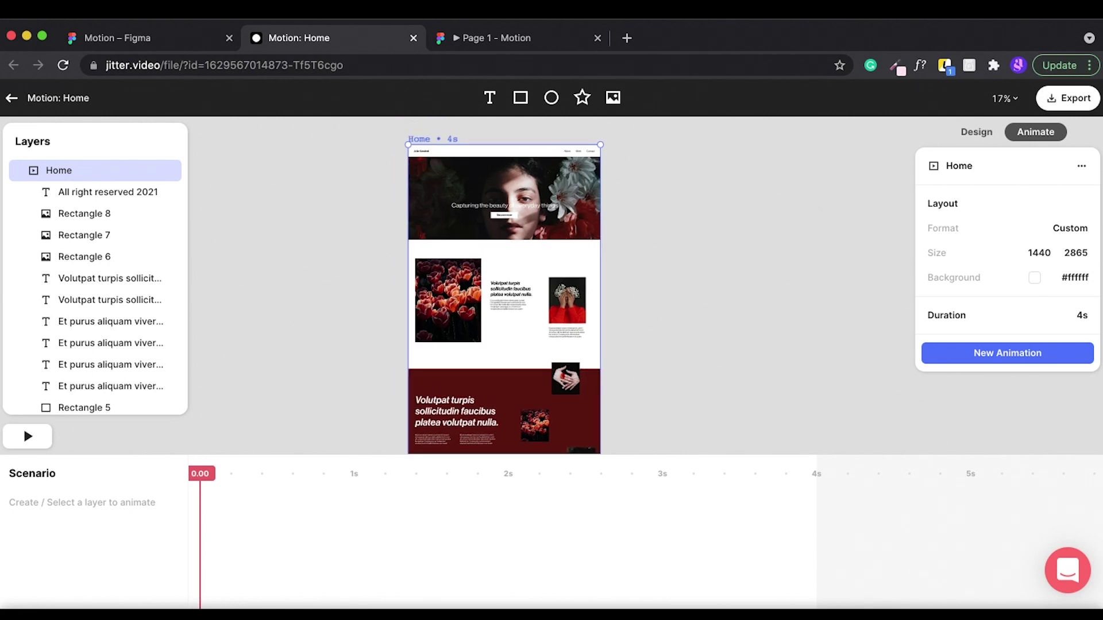
{"action": "left_click", "coordinate": [1078, 315]}
{"action": "type", "text": "10"}
{"action": "key", "text": "Return"}
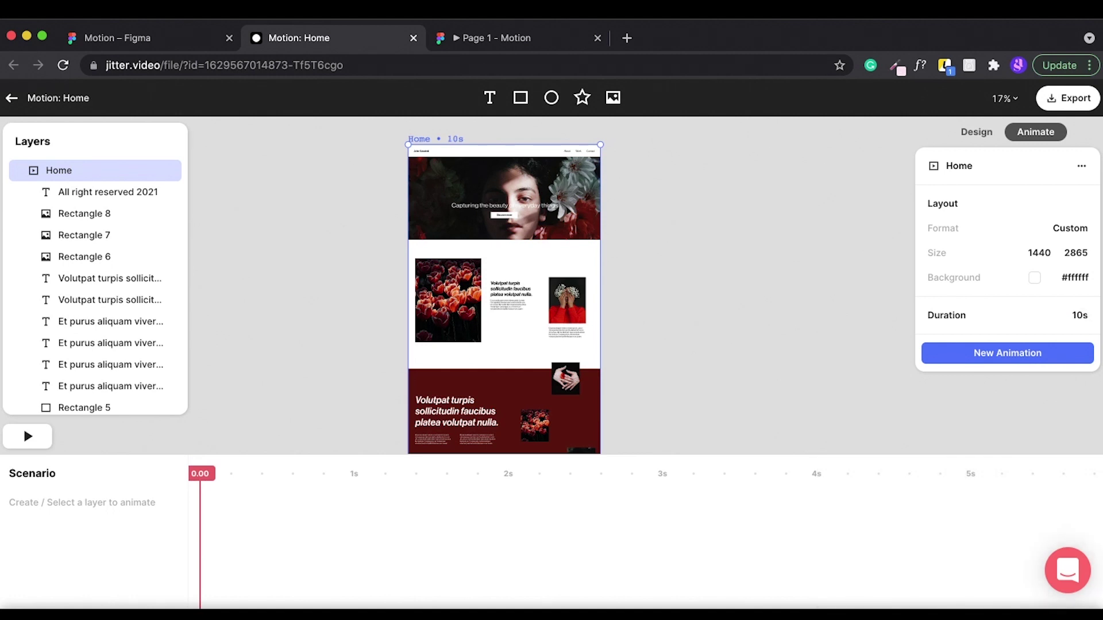
{"action": "scroll", "coordinate": [540, 276], "scroll_direction": "down", "scroll_amount": 2}
{"action": "scroll", "coordinate": [543, 281], "scroll_direction": "up", "scroll_amount": 1}
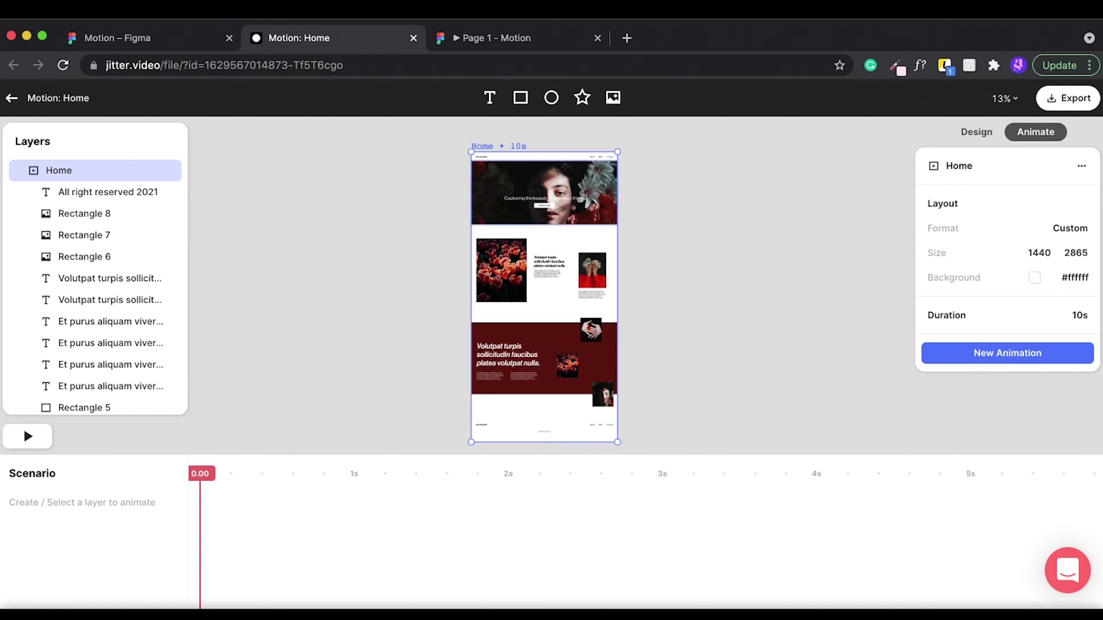
- Resize the Home frame from the Dribbble shot HD preset to a custom 1600 × 1200
{"action": "left_click", "coordinate": [1071, 228]}
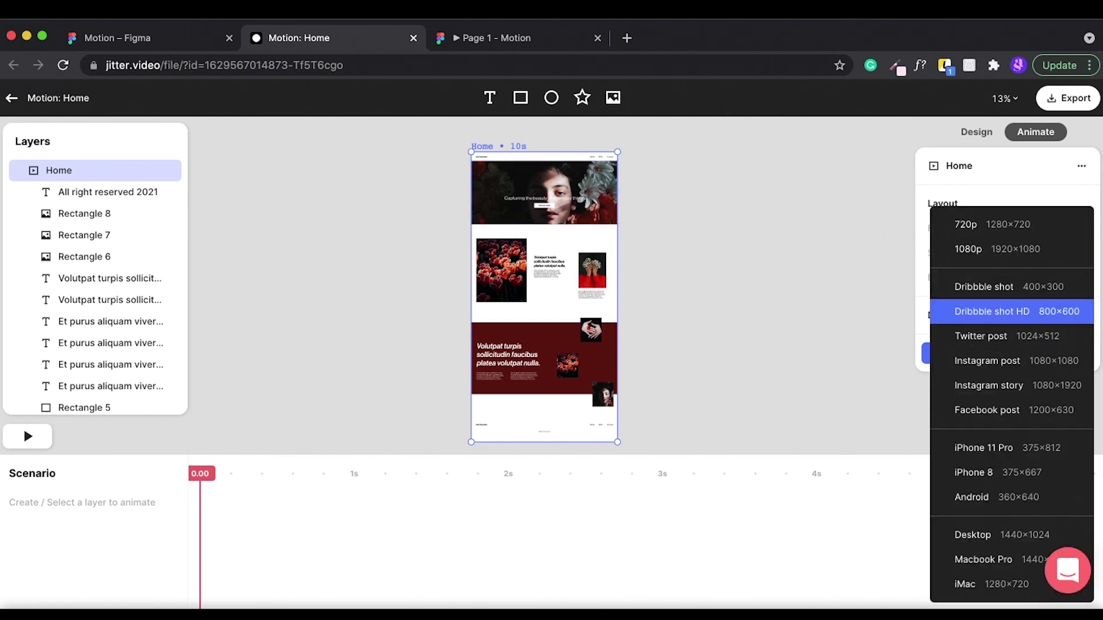
{"action": "left_click", "coordinate": [999, 311]}
{"action": "double_click", "coordinate": [1075, 253]}
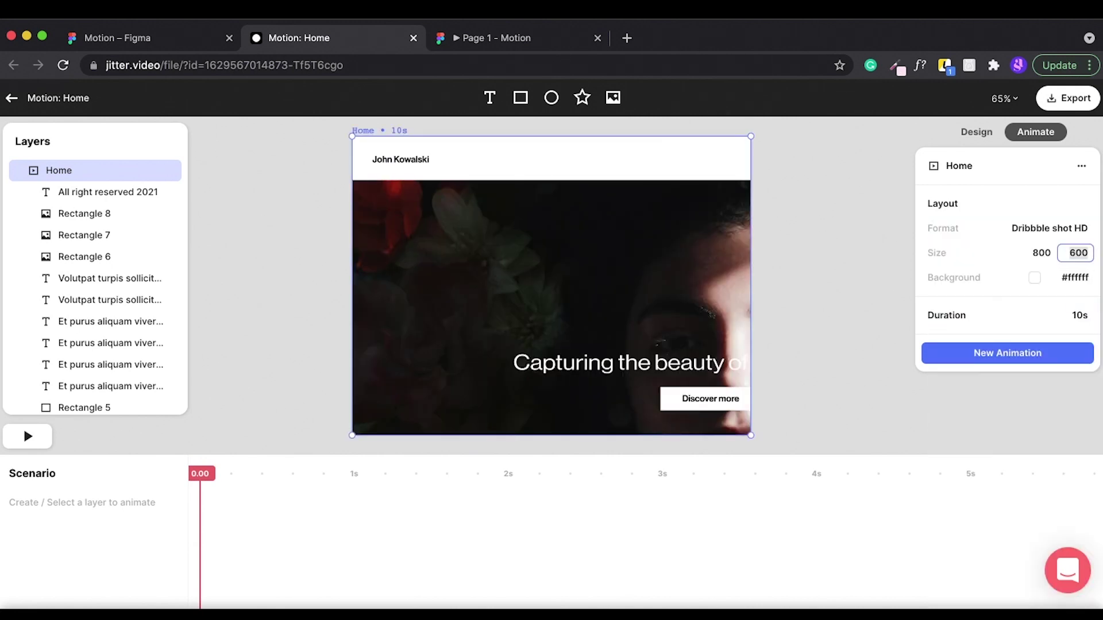
{"action": "type", "text": "1200"}
{"action": "key", "text": "shift+Tab"}
{"action": "type", "text": "16"}
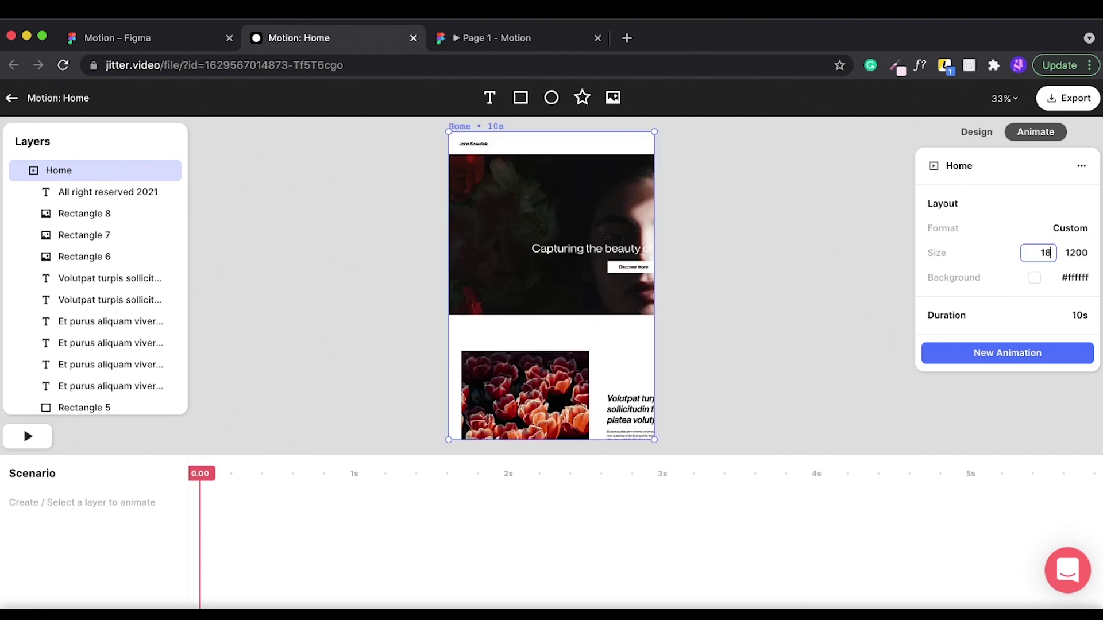
{"action": "type", "text": "00"}
{"action": "key", "text": "Return"}
- Select the All right reserved 2021 text layer and return to the Figma Motion file
{"action": "scroll", "coordinate": [675, 236], "scroll_direction": "down", "scroll_amount": 1}
{"action": "left_click", "coordinate": [676, 236]}
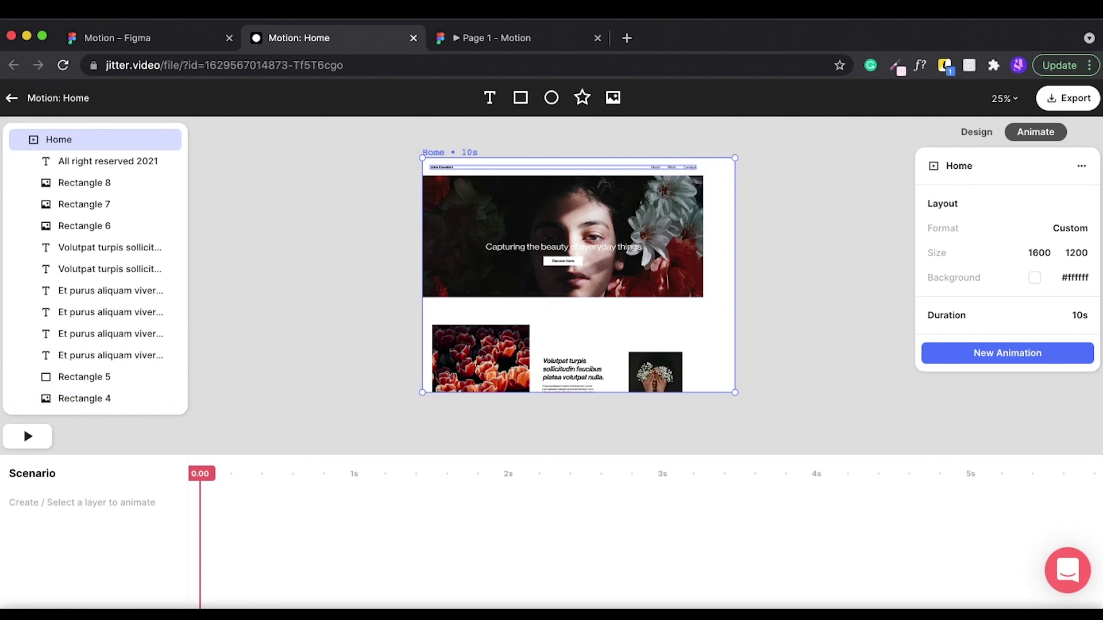
{"action": "left_click", "coordinate": [108, 161]}
{"action": "scroll", "coordinate": [95, 270], "scroll_direction": "down", "scroll_amount": 10}
{"action": "scroll", "coordinate": [95, 270], "scroll_direction": "up", "scroll_amount": 10}
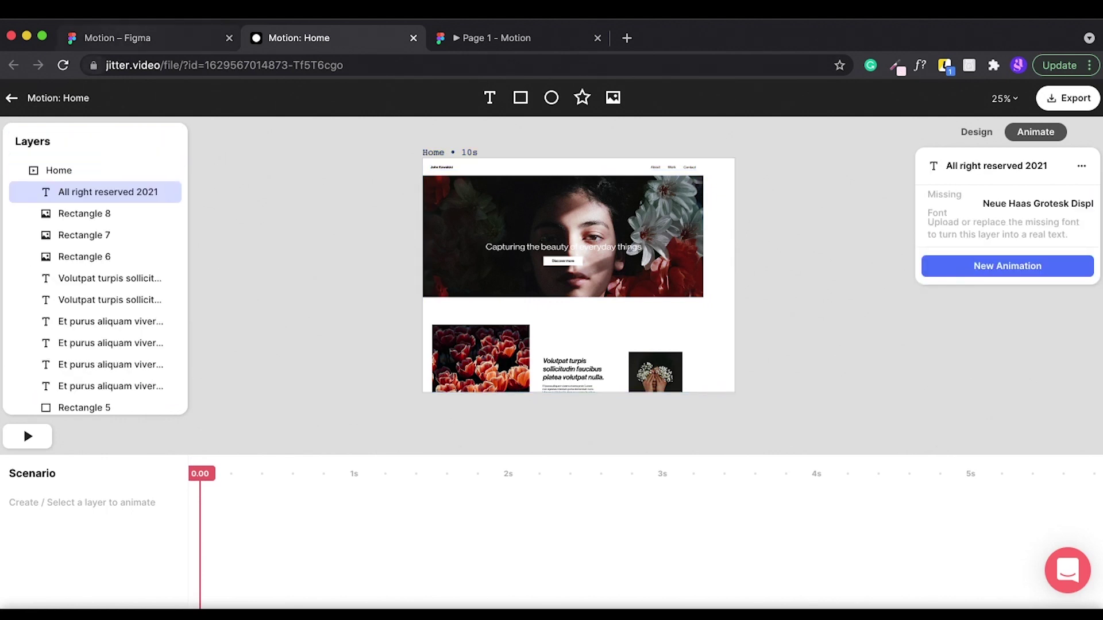
{"action": "key", "text": "ctrl+shift+Tab"}
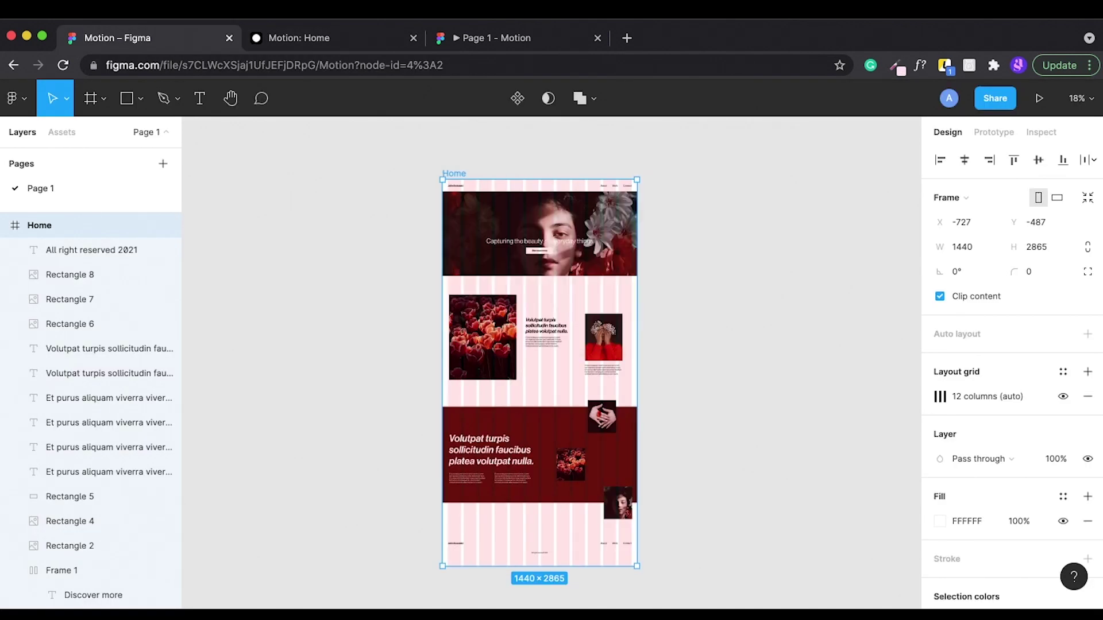
- Group every layer inside Home into Group 1
{"action": "left_click", "coordinate": [92, 250]}
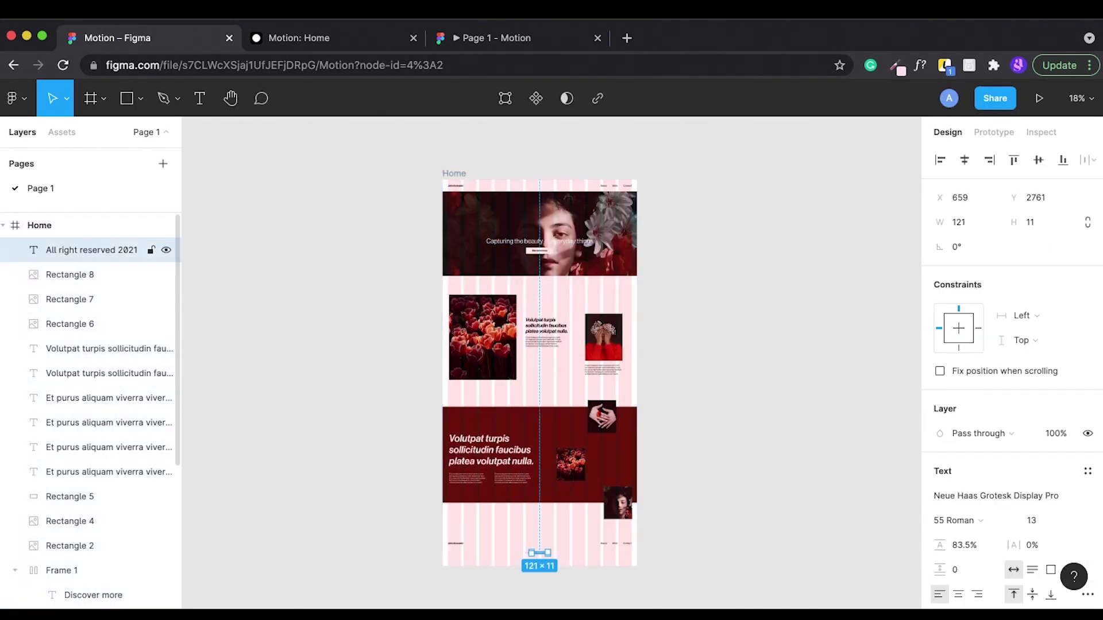
{"action": "scroll", "coordinate": [115, 345], "scroll_direction": "down", "scroll_amount": 5}
{"action": "left_click", "coordinate": [86, 596], "text": "shift"}
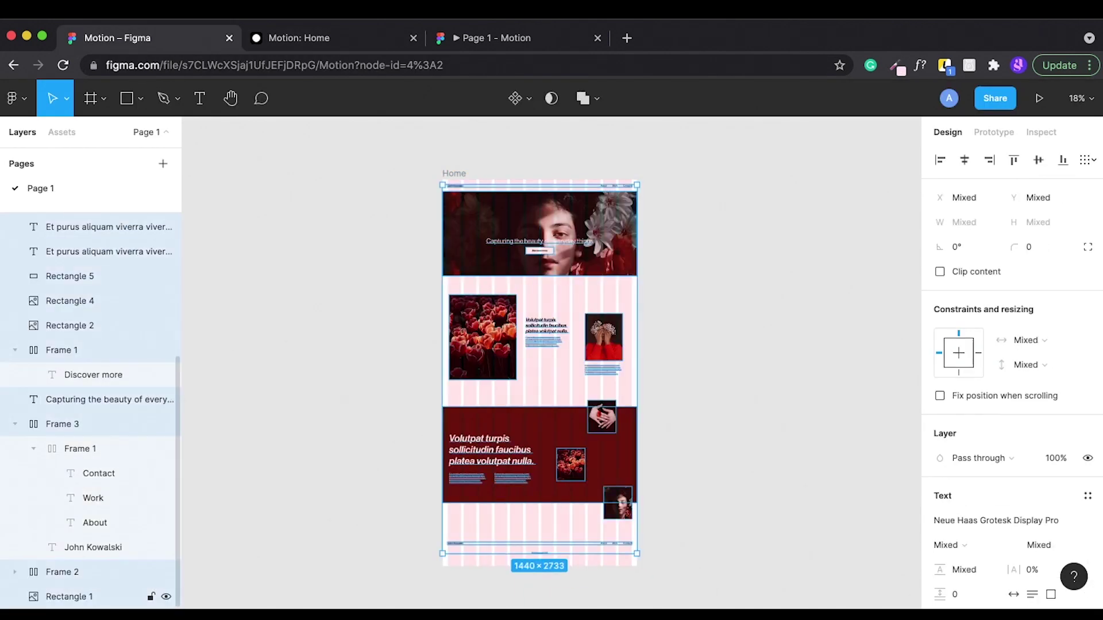
{"action": "scroll", "coordinate": [86, 574], "scroll_direction": "up", "scroll_amount": 5}
{"action": "key", "text": "ctrl+g"}
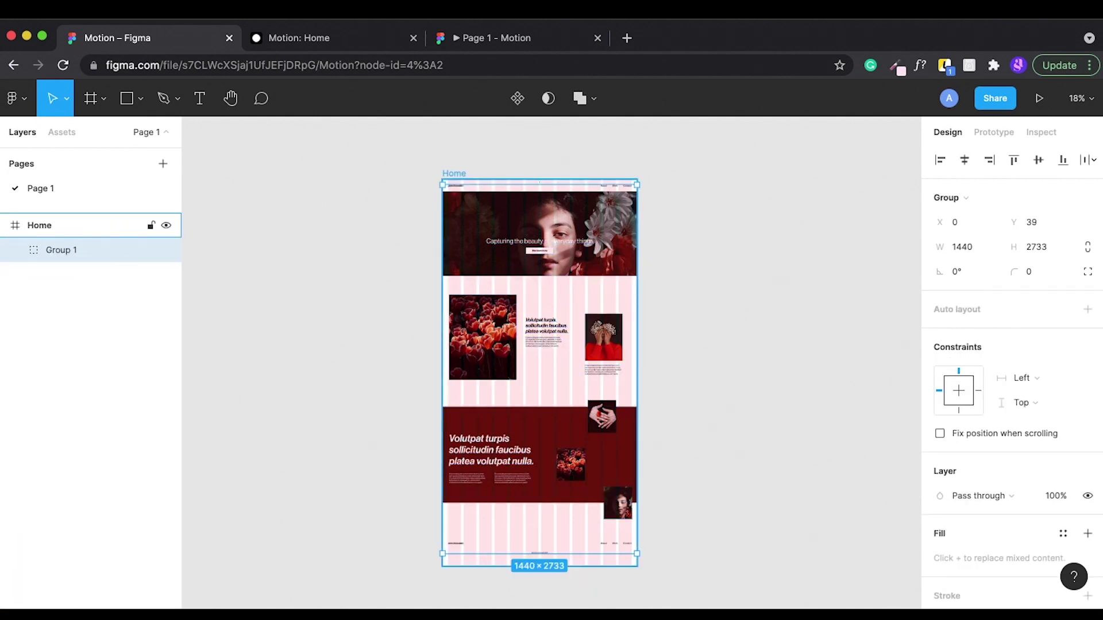
- Make the Home frame landscape at 1440 × 714 and send it to Jitter
{"action": "left_click", "coordinate": [87, 225]}
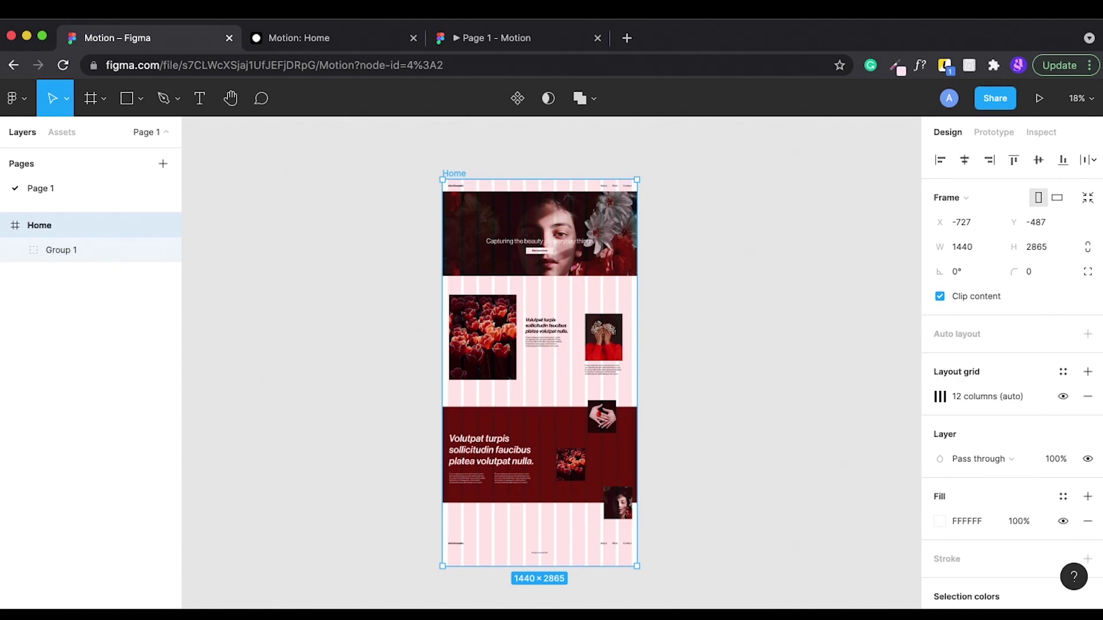
{"action": "left_click", "coordinate": [1057, 198]}
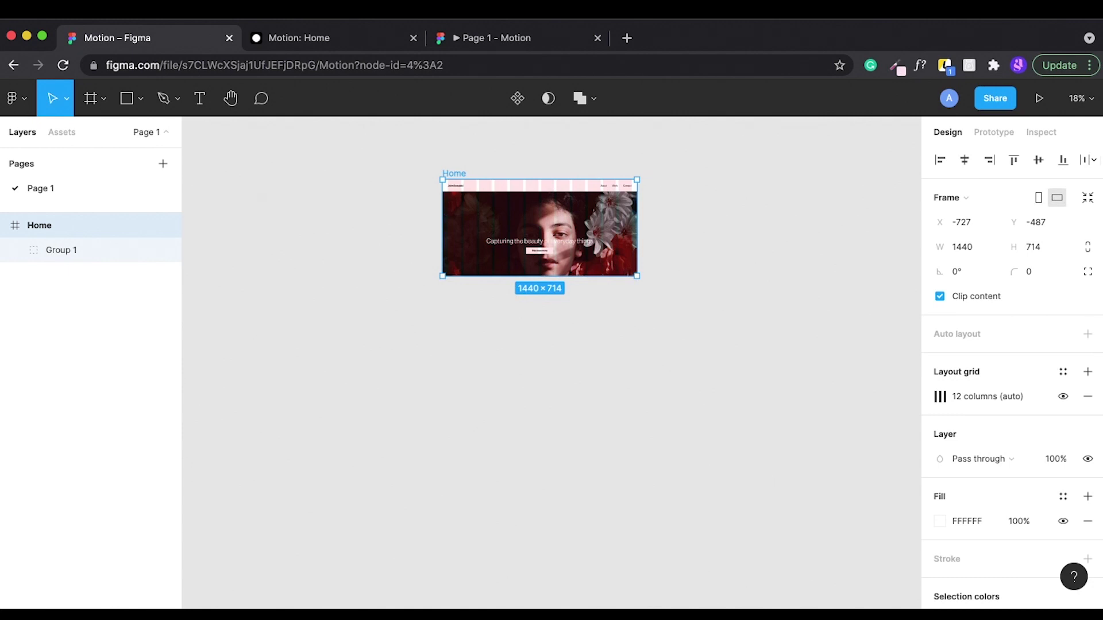
{"action": "key", "text": "Escape"}
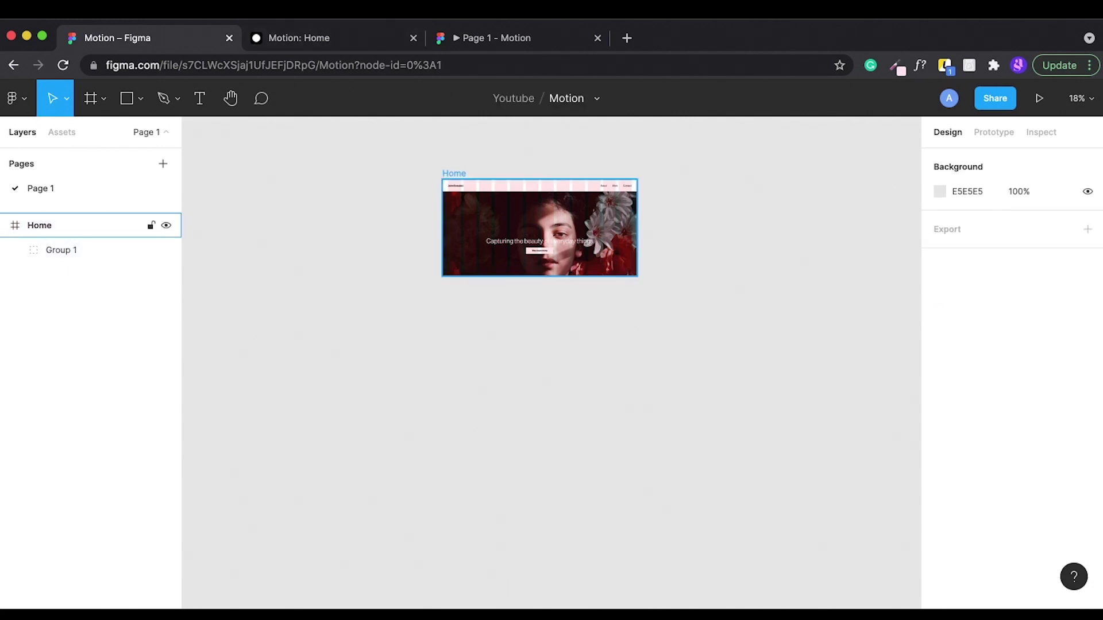
{"action": "left_click", "coordinate": [39, 225]}
{"action": "right_click", "coordinate": [451, 230]}
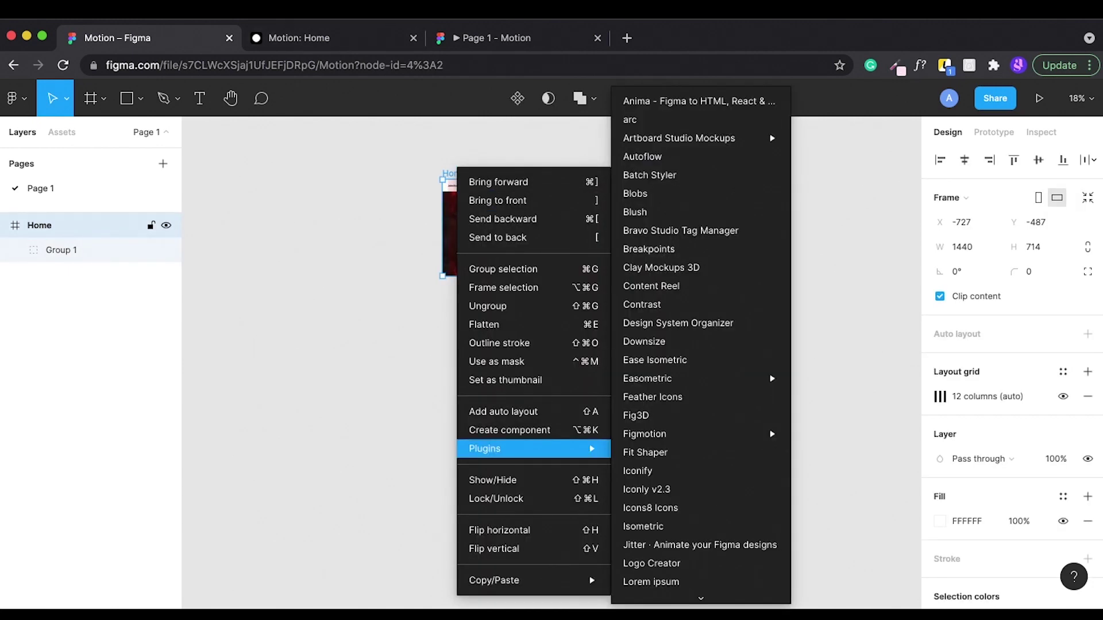
{"action": "left_click", "coordinate": [660, 541]}
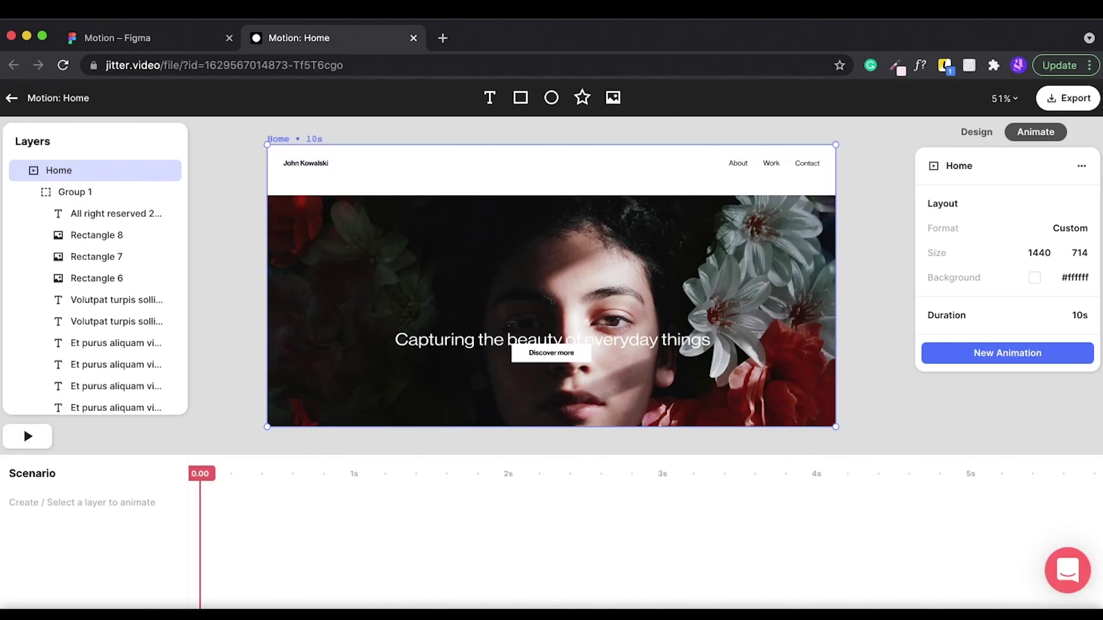
- Set the Jitter Home frame size to 1600 × 1200 via the Dribbble shot HD preset
{"action": "left_click", "coordinate": [1070, 228]}
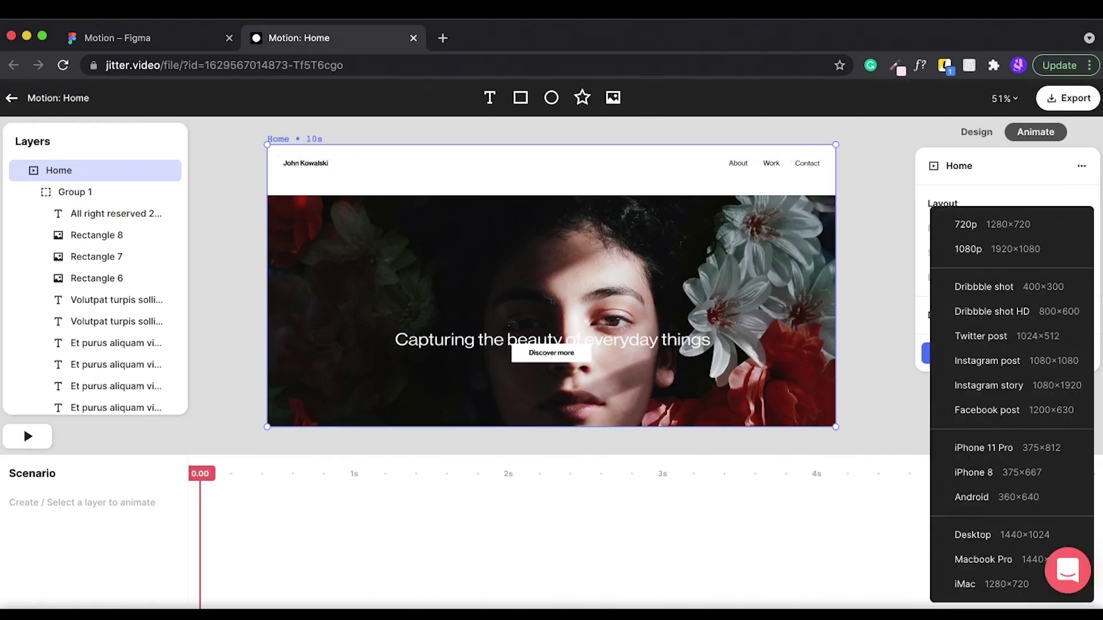
{"action": "left_click", "coordinate": [991, 311]}
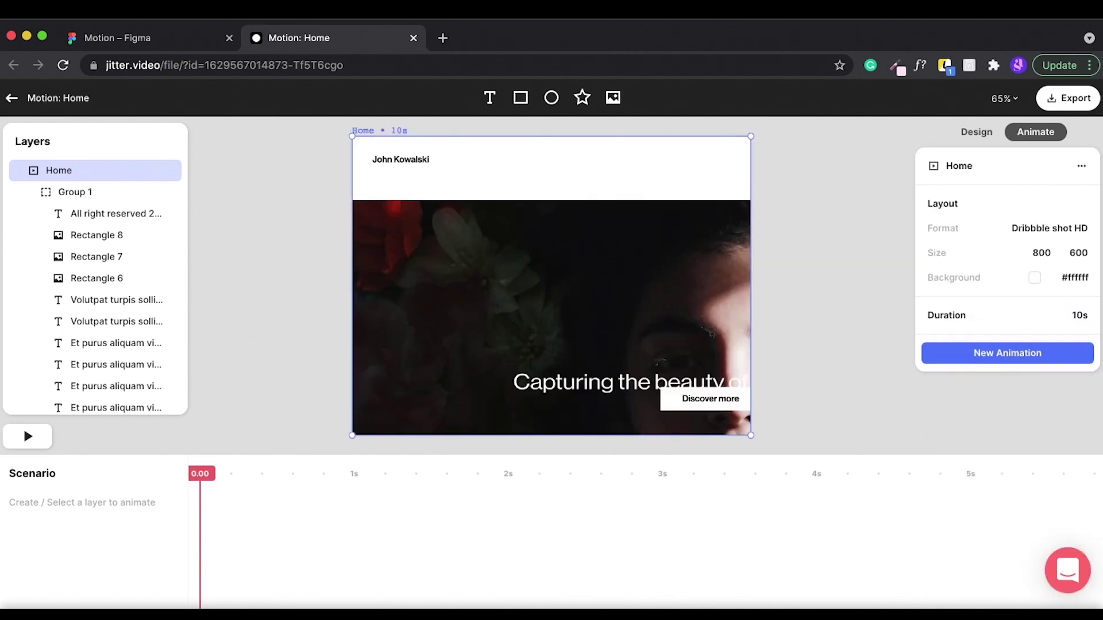
{"action": "left_click", "coordinate": [1078, 253]}
{"action": "type", "text": "1200"}
{"action": "key", "text": "shift+Tab"}
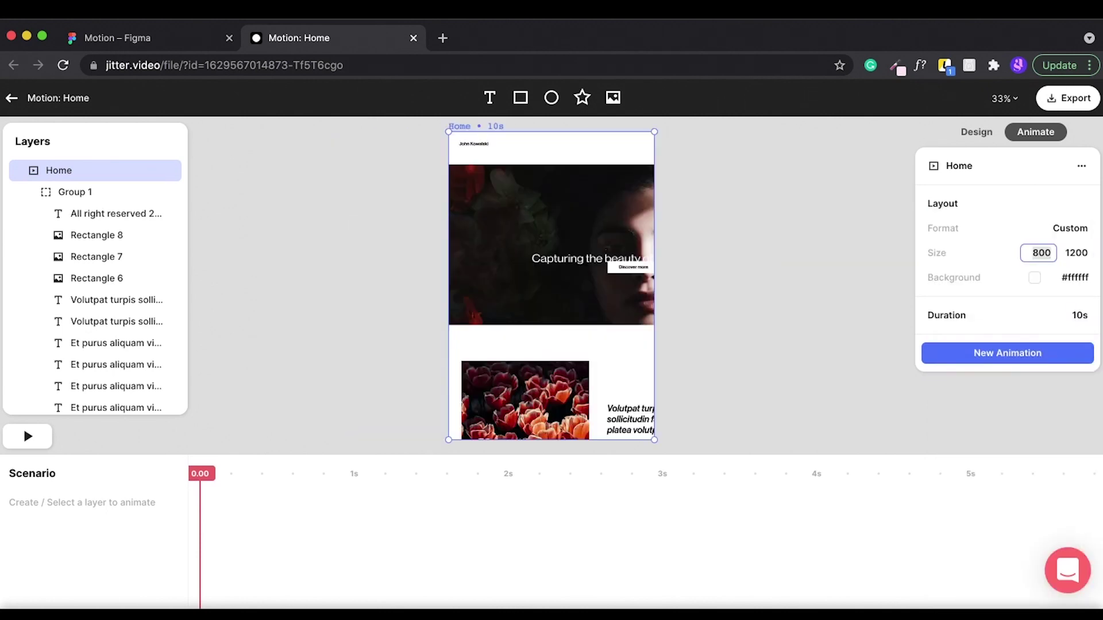
{"action": "type", "text": "1600"}
{"action": "key", "text": "Return"}
{"action": "key", "text": "Return"}
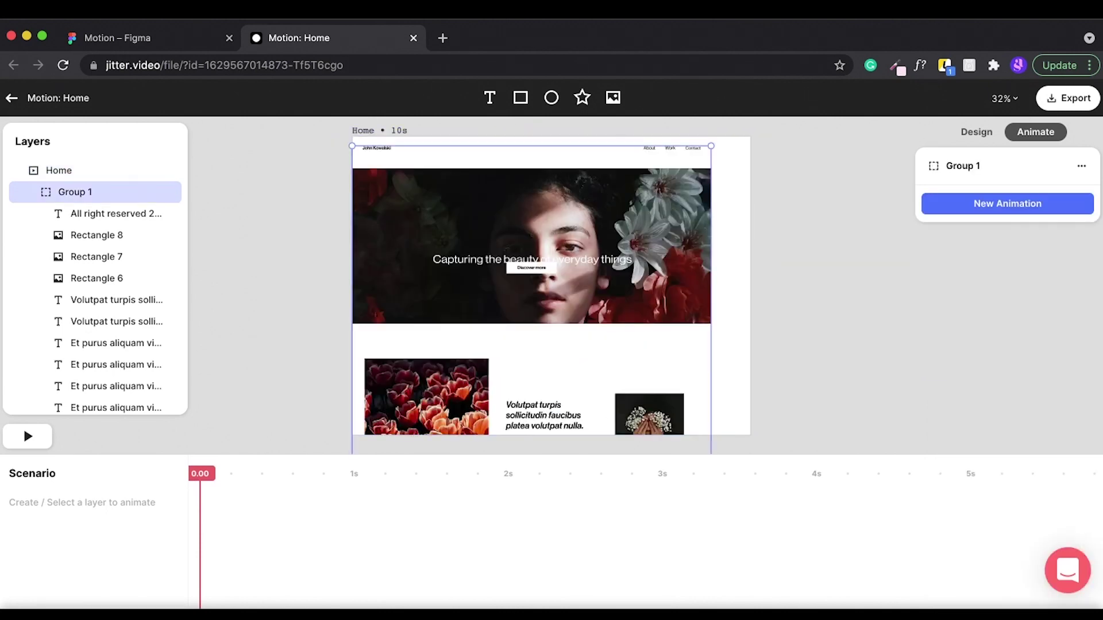
- Centre Group 1 horizontally and give the Home frame a black 000000 background
{"action": "left_click_drag", "start_coordinate": [531, 265], "coordinate": [551, 285]}
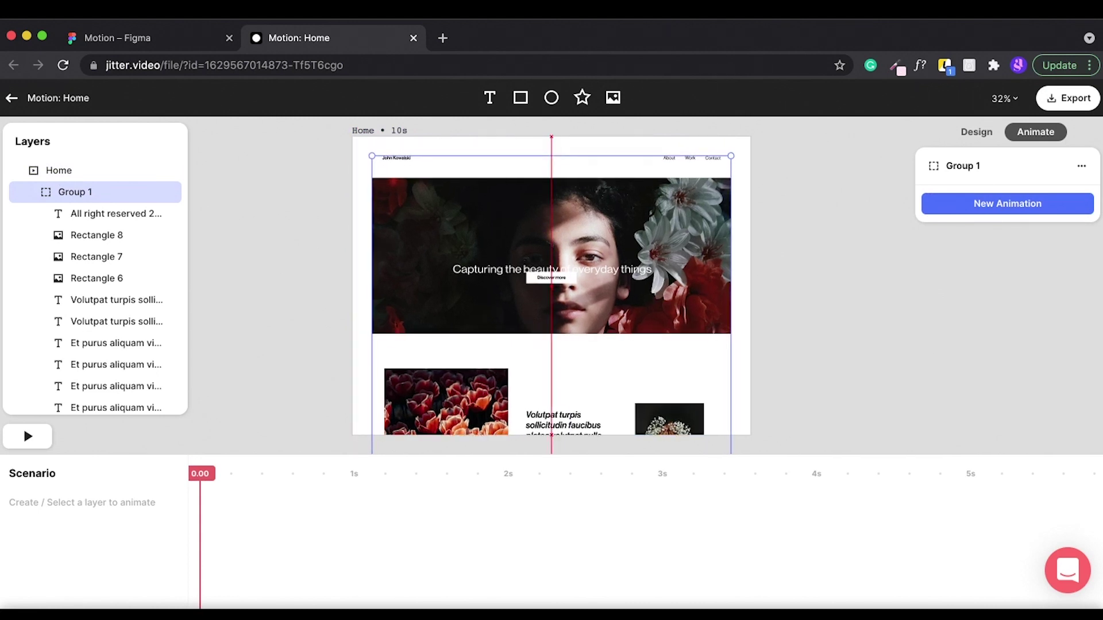
{"action": "key", "text": "Escape"}
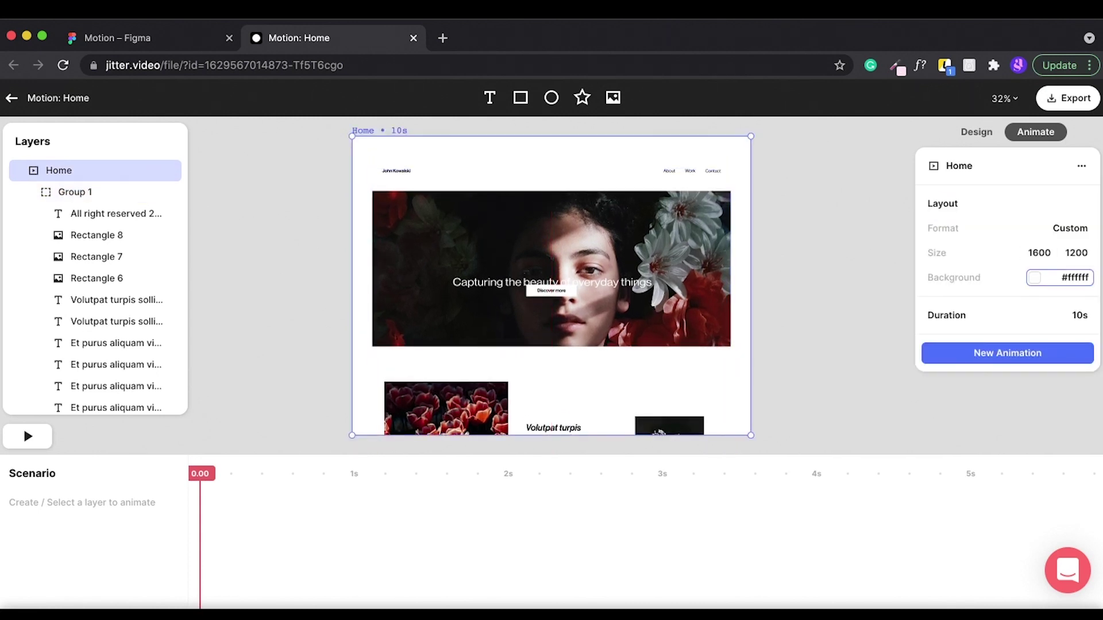
{"action": "type", "text": "bababa"}
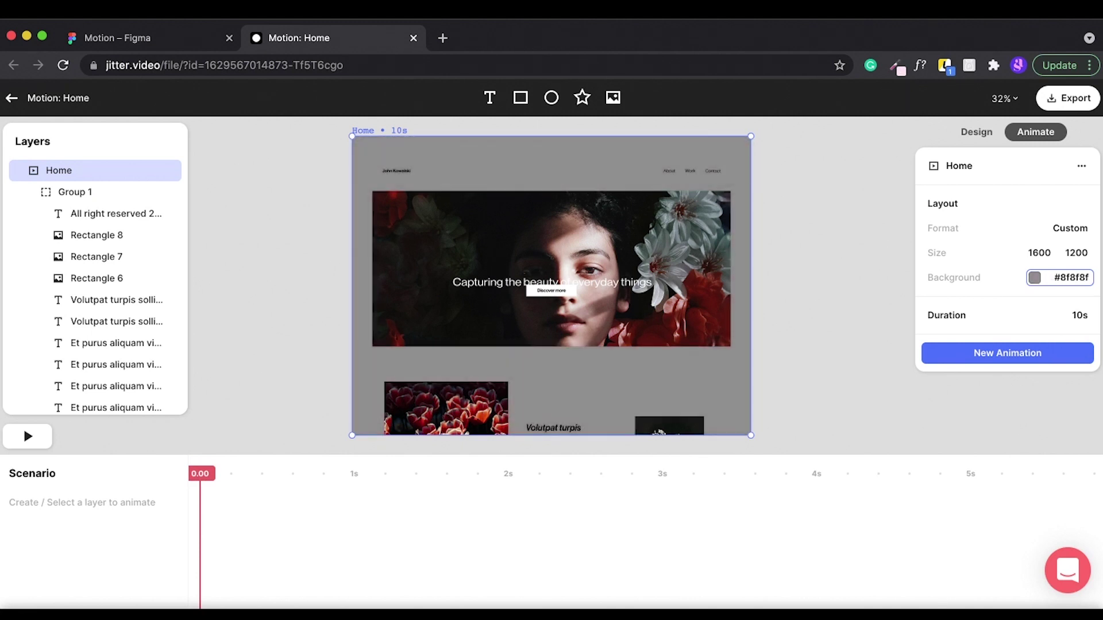
{"action": "type", "text": "b0b0b0"}
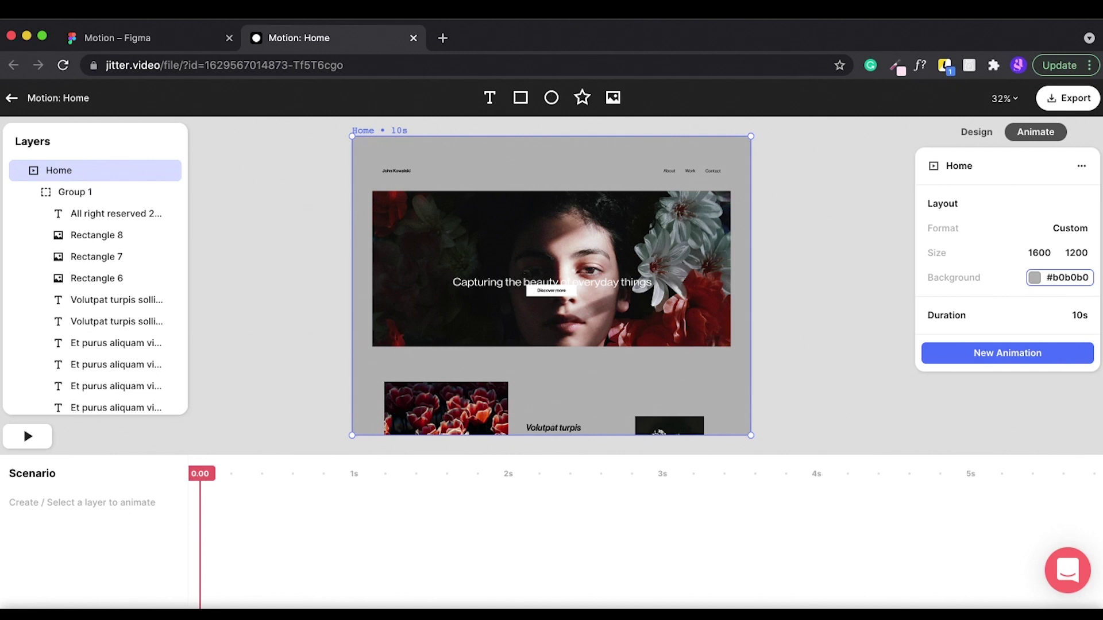
{"action": "type", "text": "000000"}
{"action": "key", "text": "Return"}
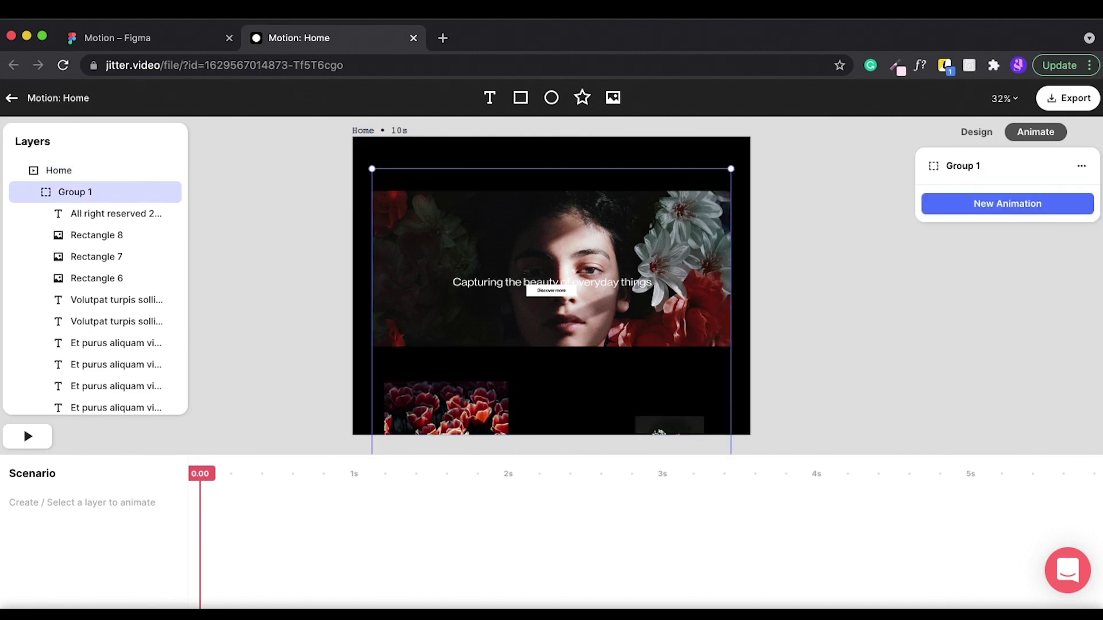
- Give Group 1 a white #FFFFFF background and stretch it to 1440×2774 at Y 90 for animating
{"action": "left_click", "coordinate": [1081, 166]}
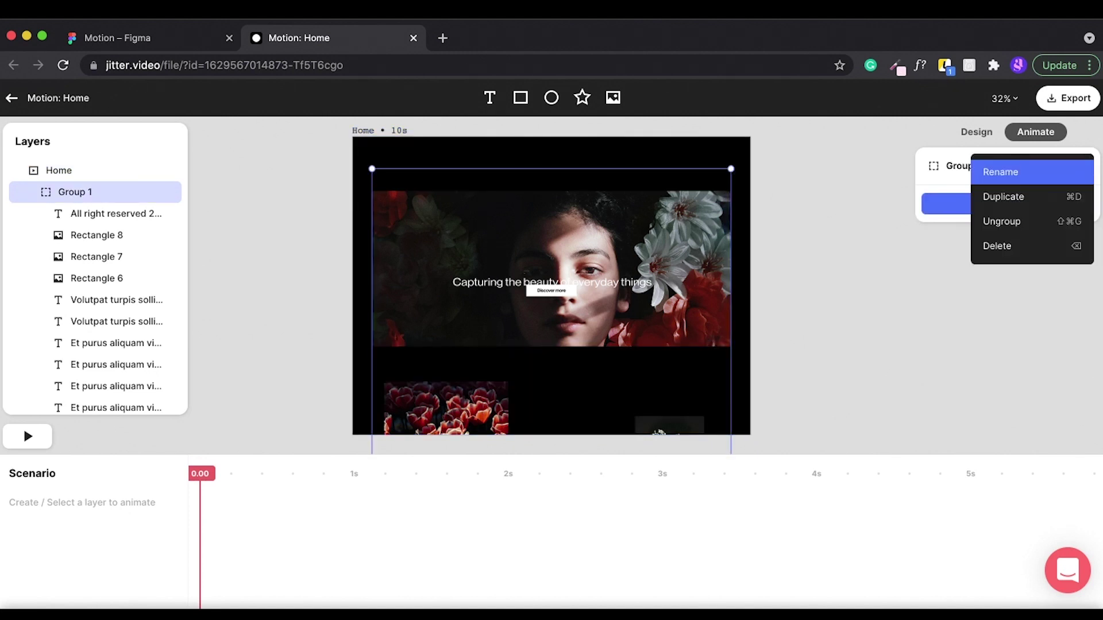
{"action": "left_click", "coordinate": [976, 132]}
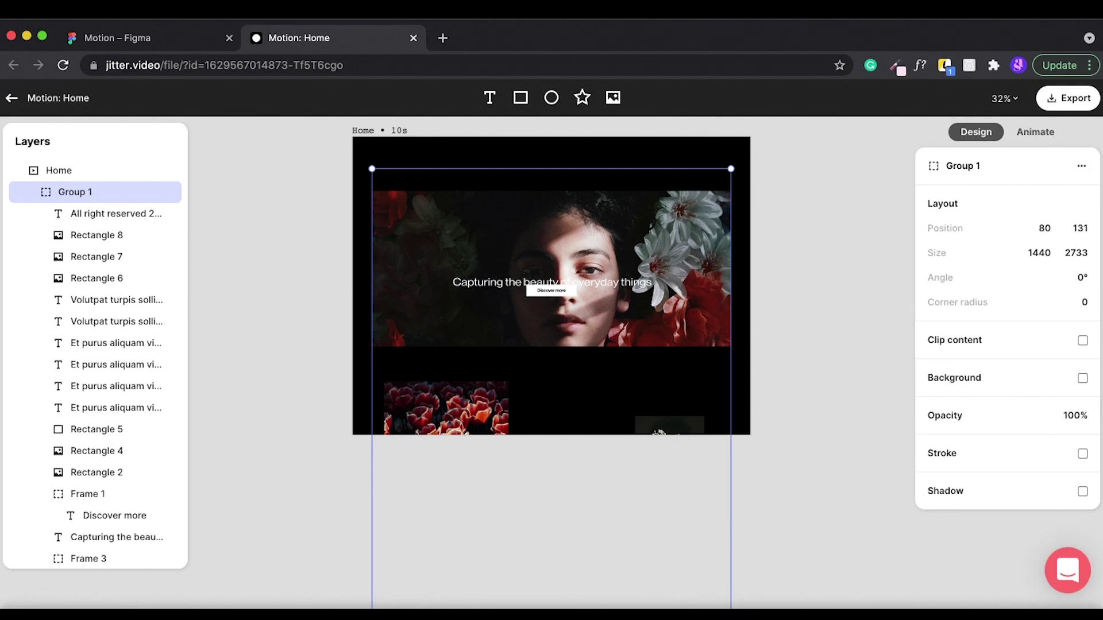
{"action": "left_click", "coordinate": [1082, 378]}
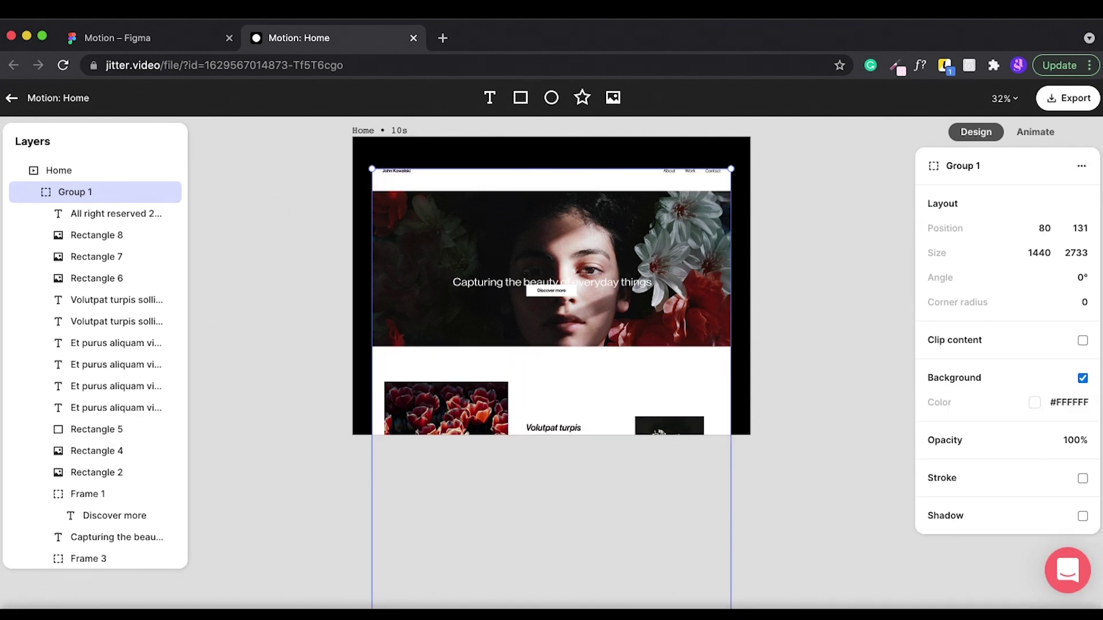
{"action": "left_click_drag", "start_coordinate": [551, 168], "coordinate": [552, 159]}
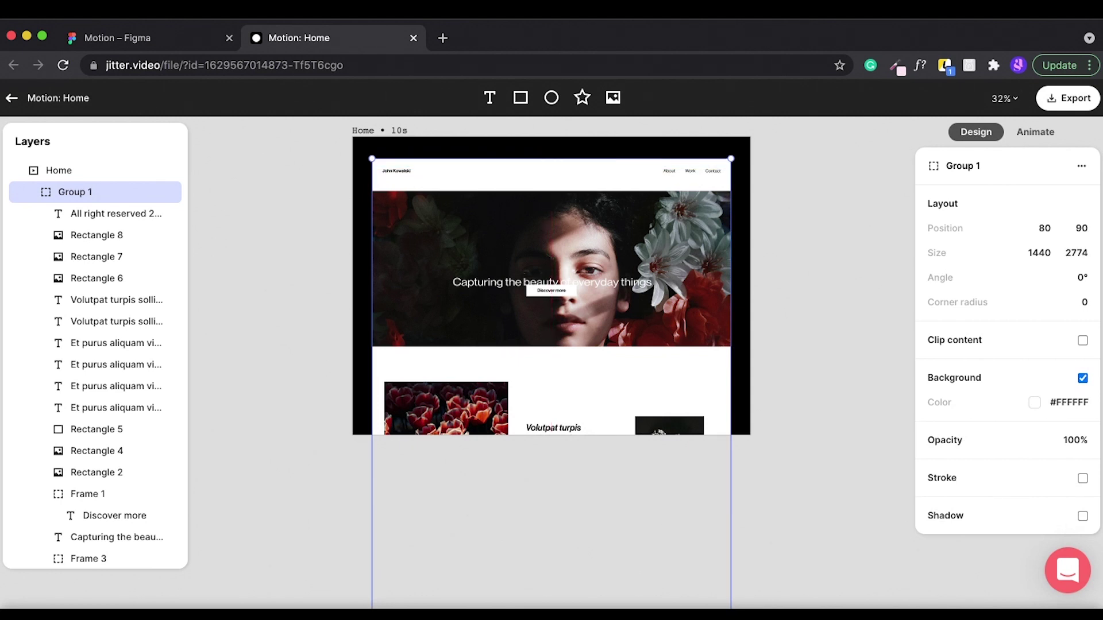
{"action": "key", "text": "Escape"}
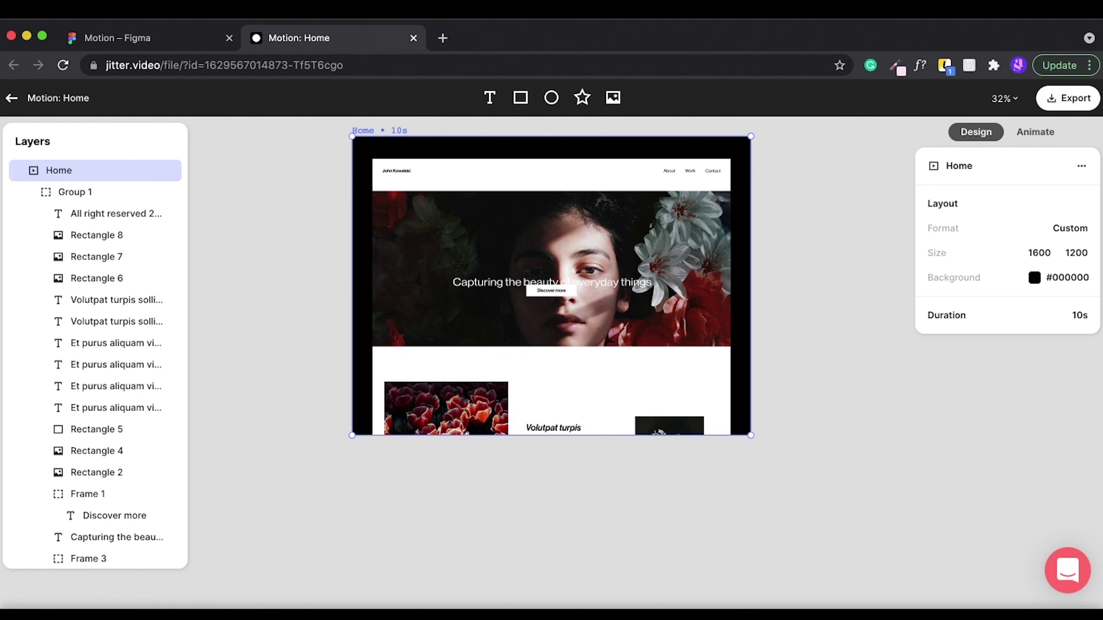
{"action": "key", "text": "Return"}
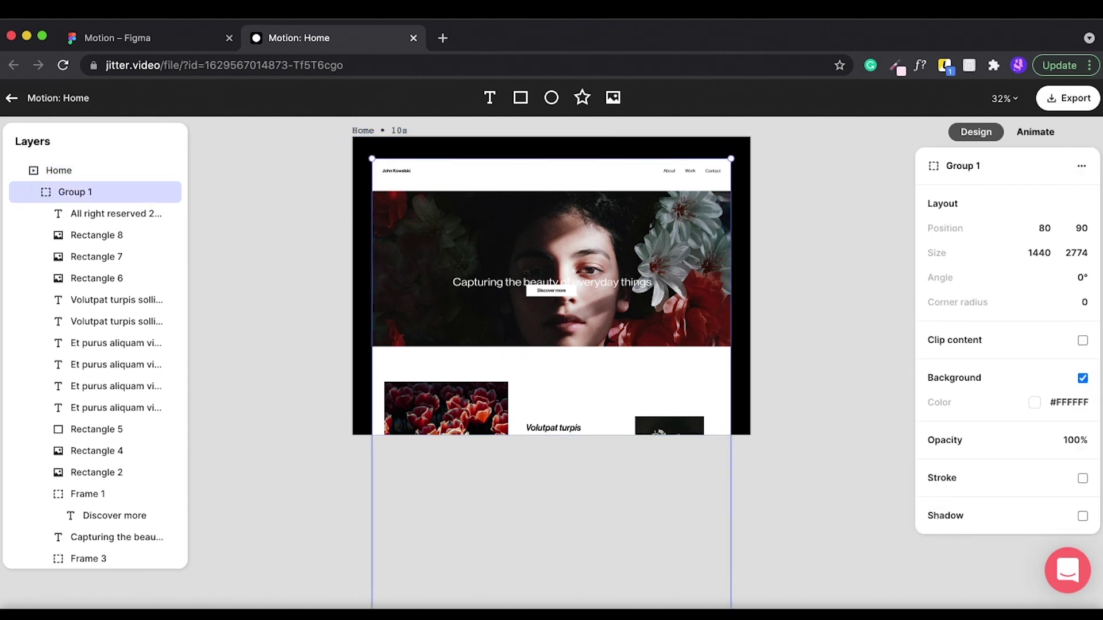
{"action": "key", "text": "a"}
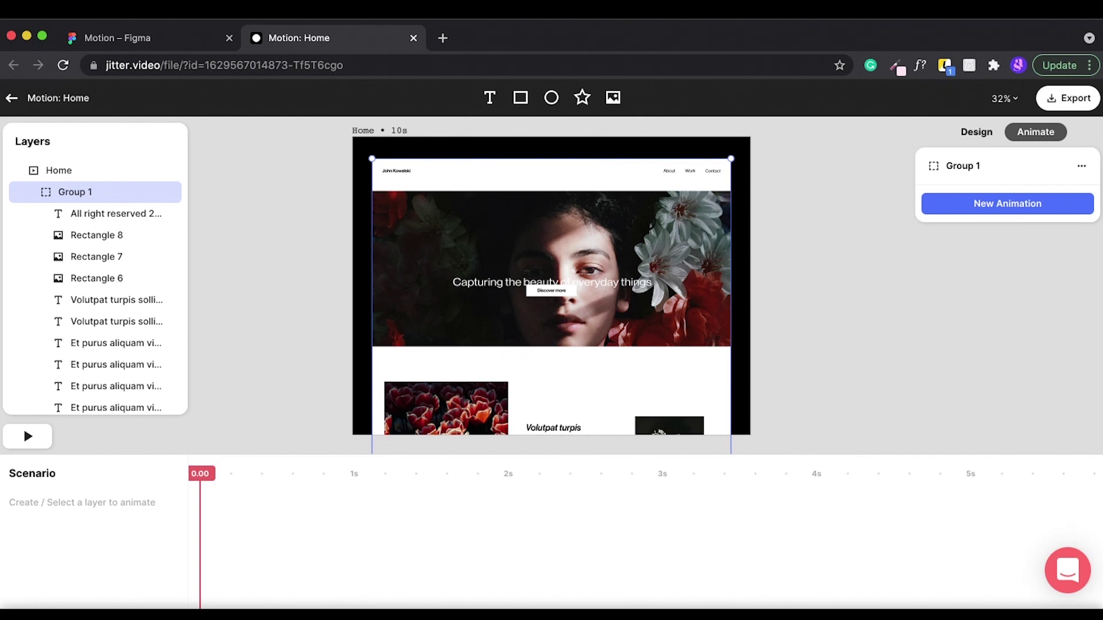
- Add a custom Move animation to Group 1 with an initial value and Move X 0
{"action": "left_click", "coordinate": [1007, 203]}
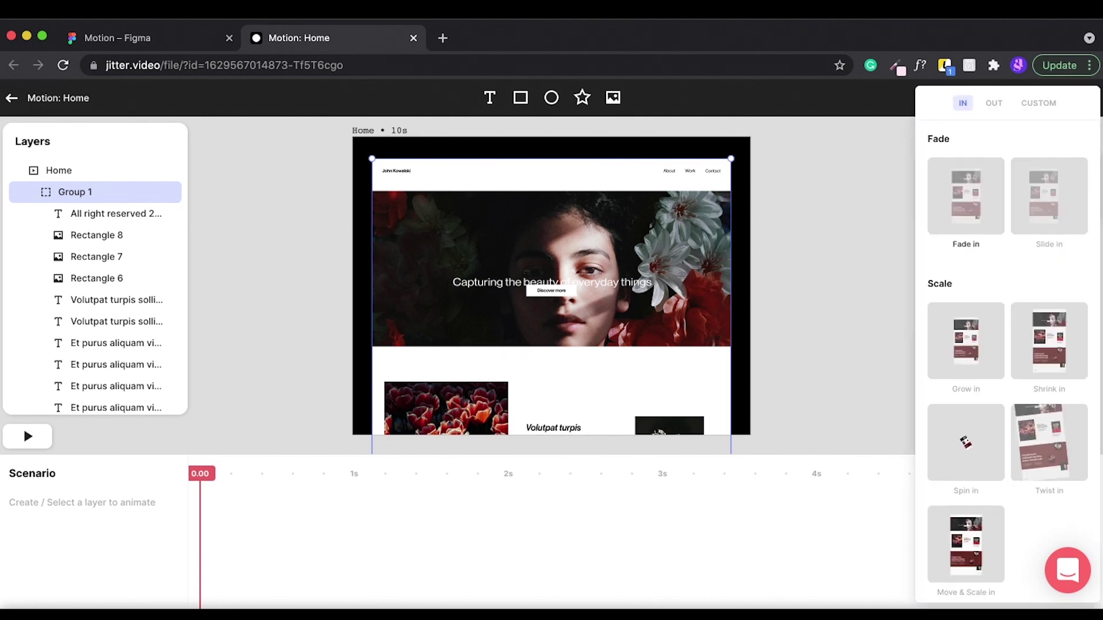
{"action": "left_click", "coordinate": [1039, 103]}
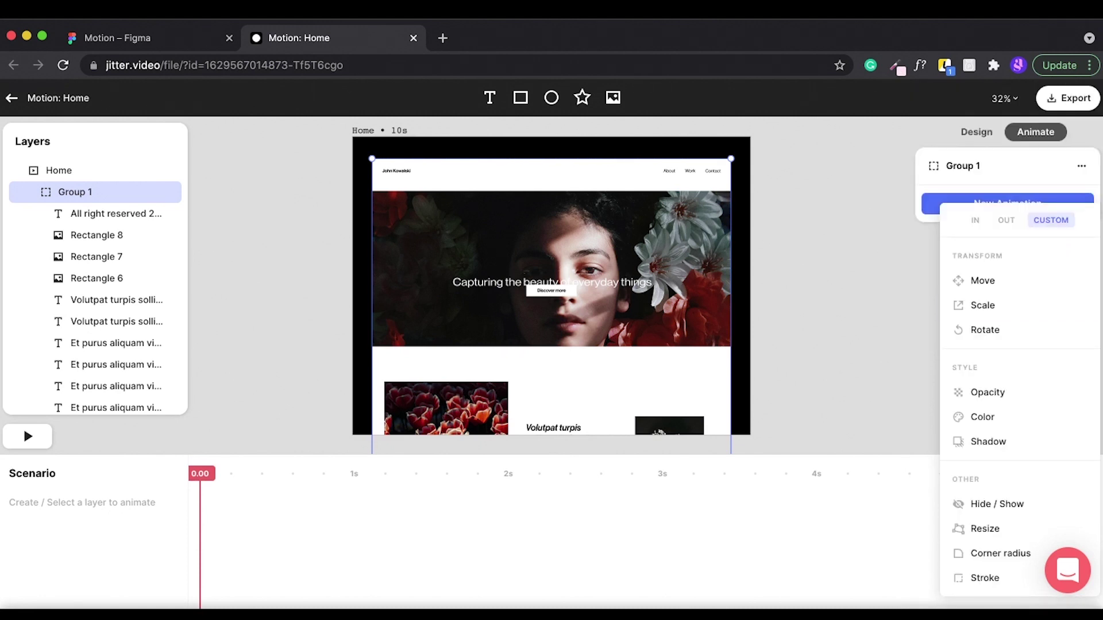
{"action": "left_click", "coordinate": [983, 280]}
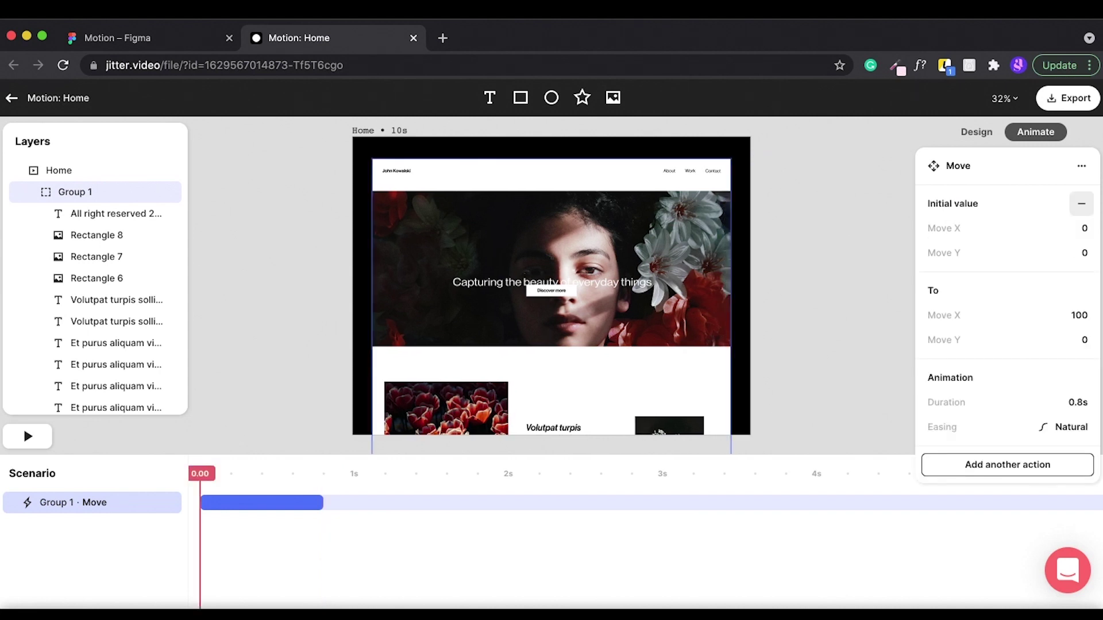
{"action": "left_click", "coordinate": [1081, 203]}
{"action": "double_click", "coordinate": [1080, 315]}
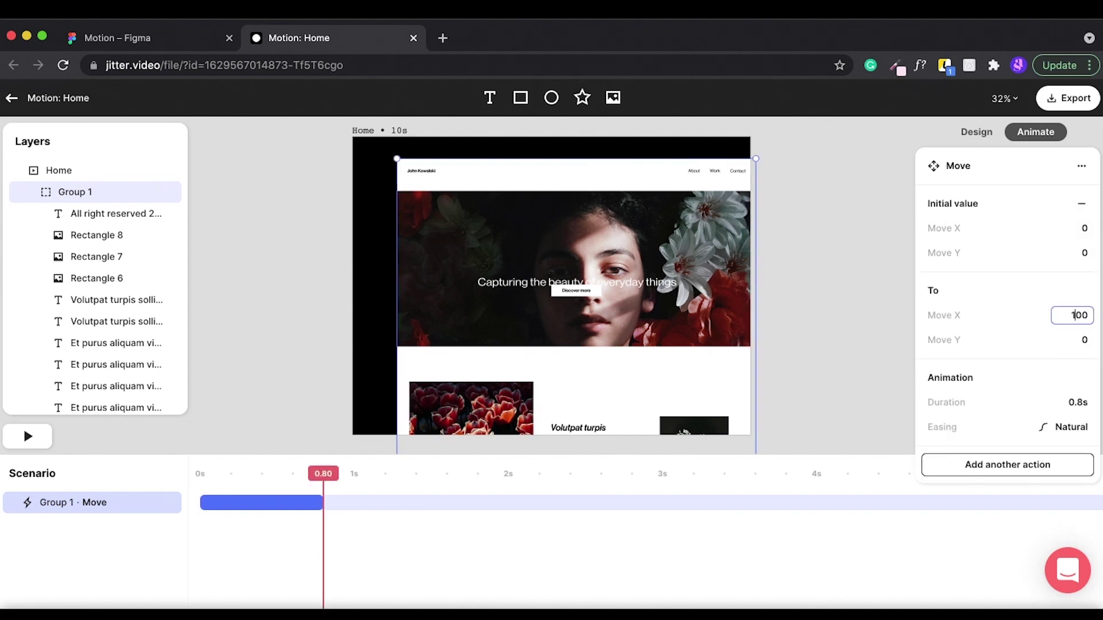
{"action": "key", "text": "BackSpace"}
{"action": "left_click", "coordinate": [1072, 253]}
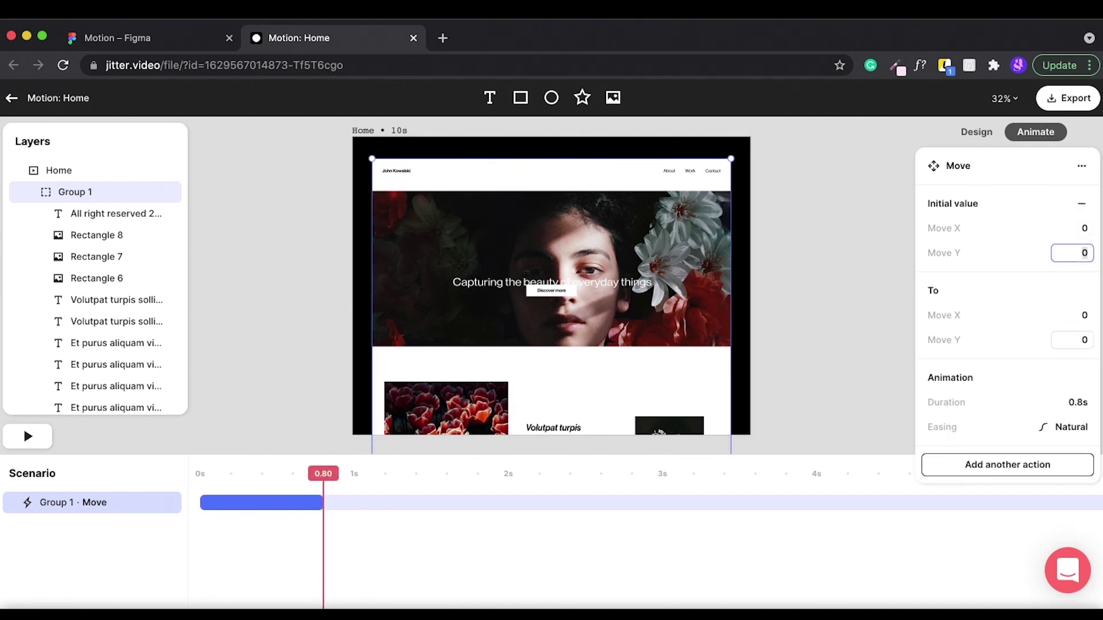
- Set the move's target to Y -2000 with a 10-second duration
{"action": "left_click", "coordinate": [1072, 340]}
{"action": "type", "text": "-"}
{"action": "type", "text": "2000"}
{"action": "key", "text": "Return"}
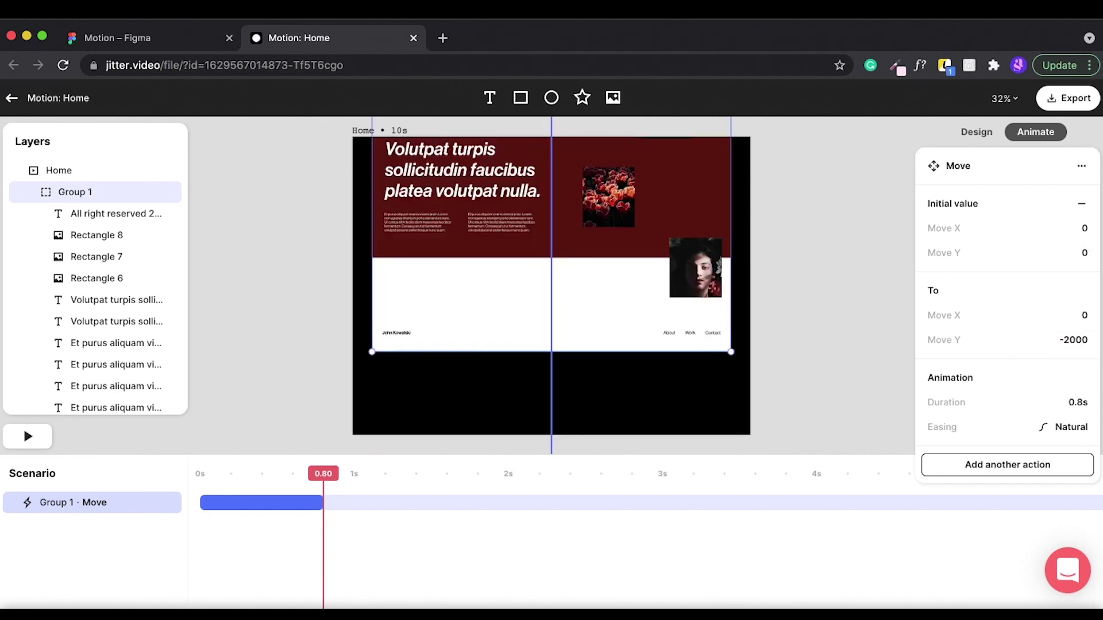
{"action": "key", "text": "Tab"}
{"action": "type", "text": "10"}
{"action": "left_click", "coordinate": [23, 426]}
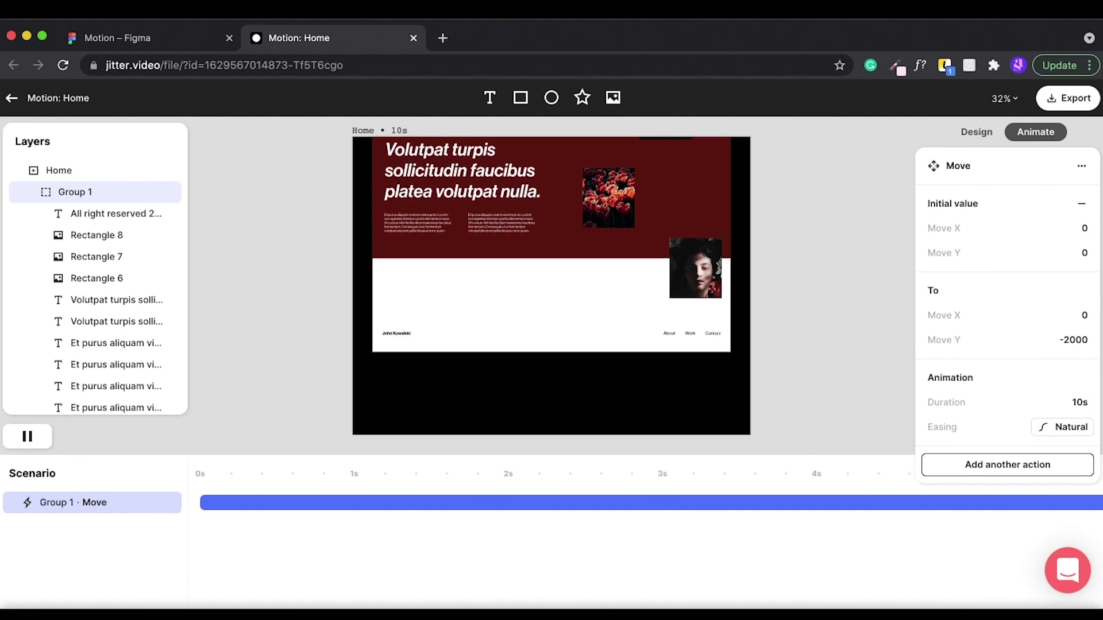
- Try Slow down, Accelerate, Elastic and Bounce easings on the Group 1 scroll
{"action": "left_click", "coordinate": [1062, 427]}
{"action": "left_click", "coordinate": [1037, 485]}
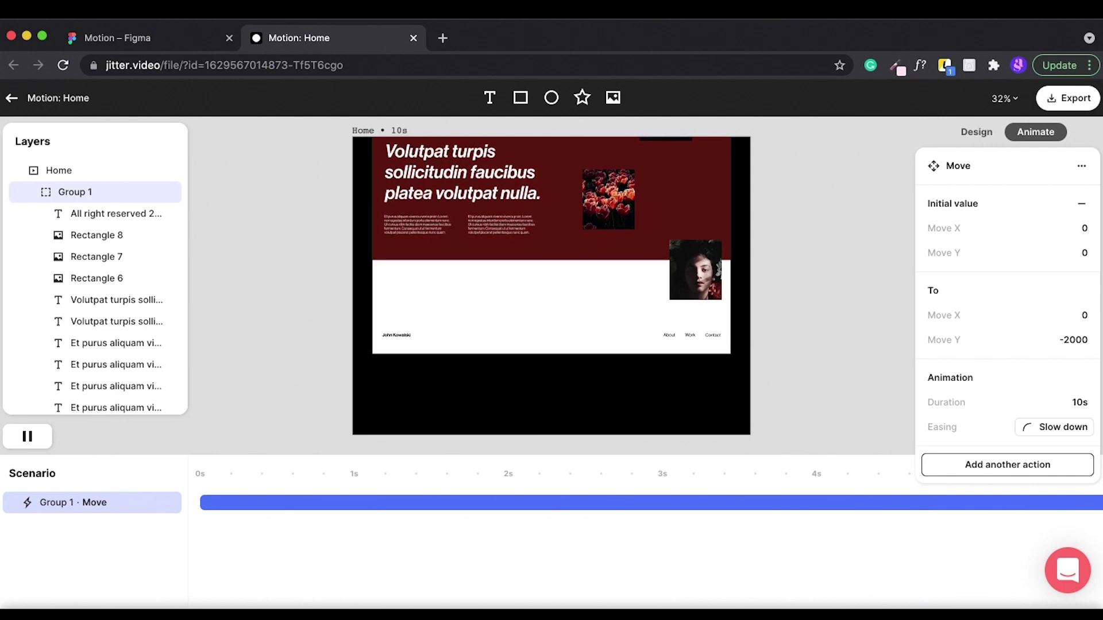
{"action": "left_click", "coordinate": [1057, 427]}
{"action": "left_click", "coordinate": [1037, 511]}
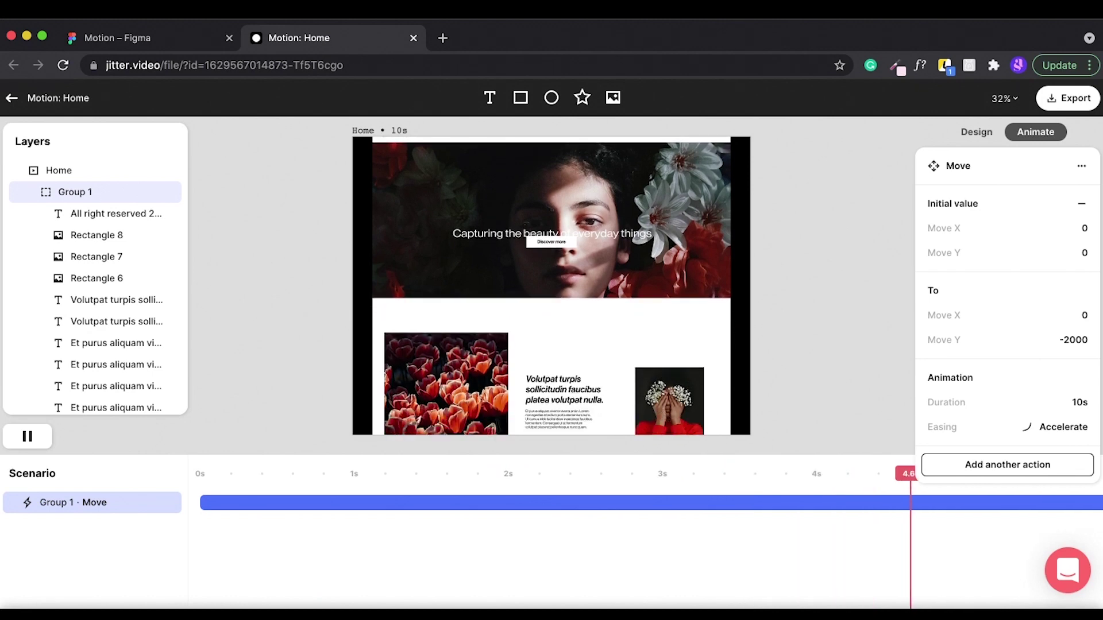
{"action": "left_click", "coordinate": [1054, 427]}
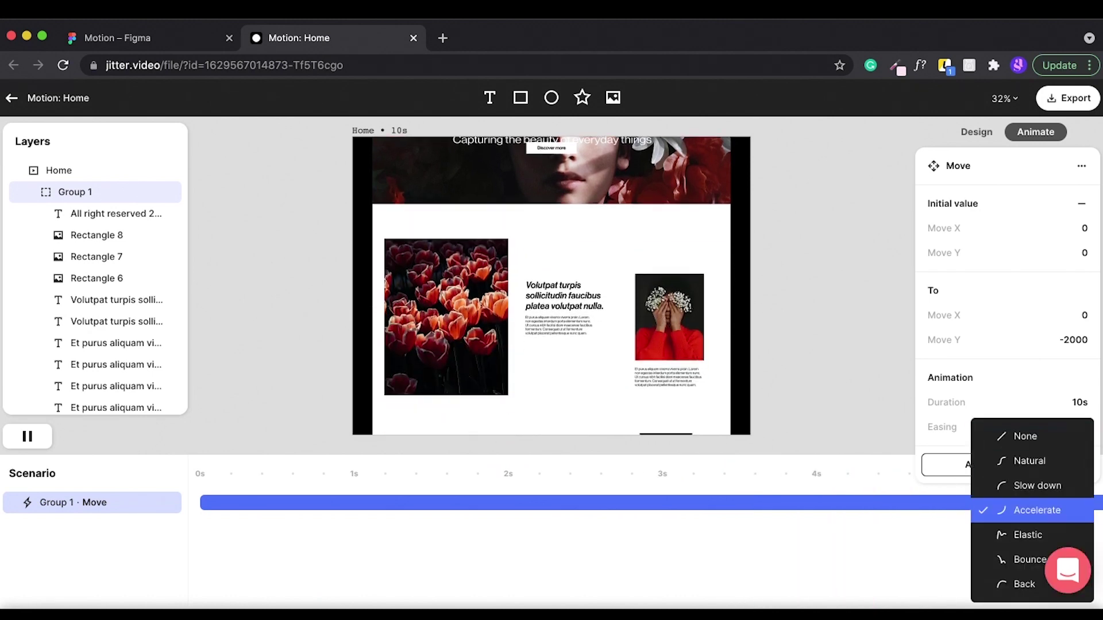
{"action": "left_click", "coordinate": [1028, 535]}
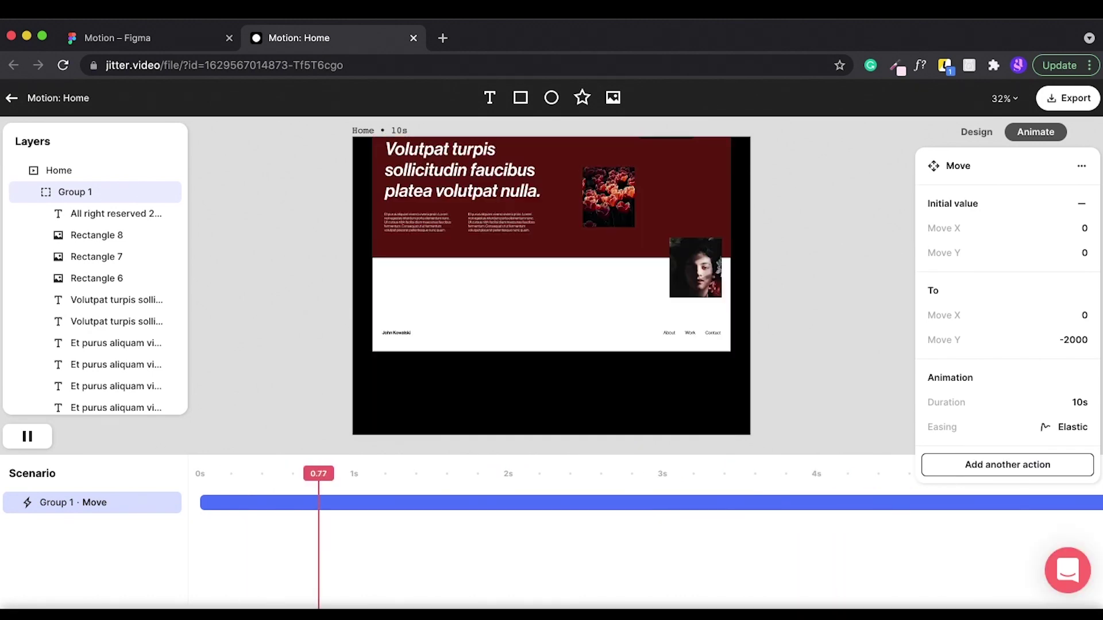
{"action": "left_click", "coordinate": [1034, 428]}
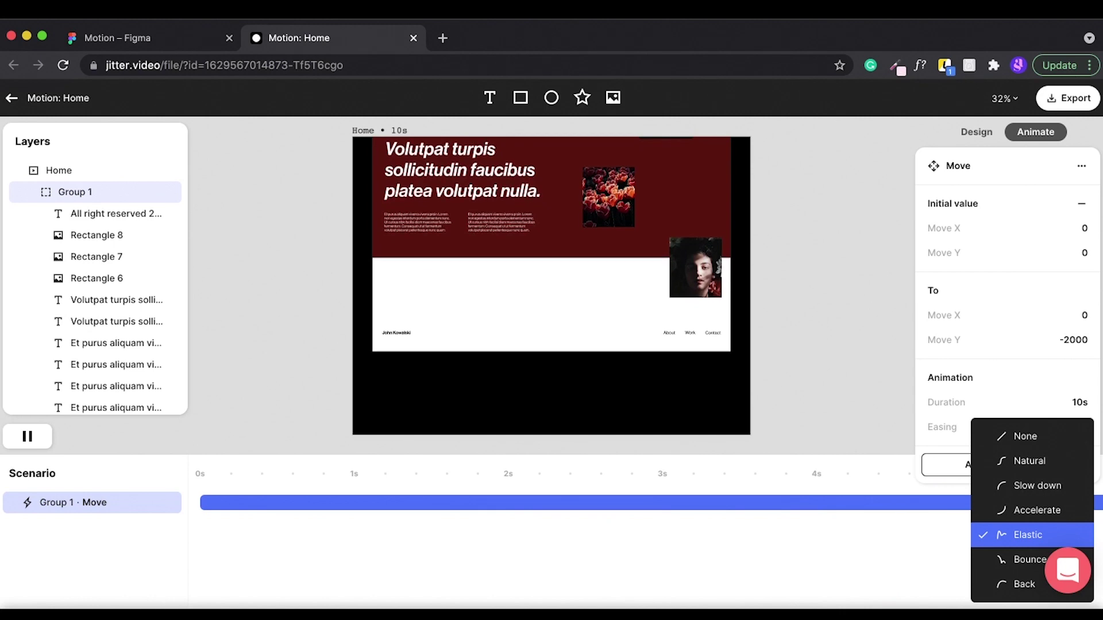
{"action": "left_click", "coordinate": [1028, 560]}
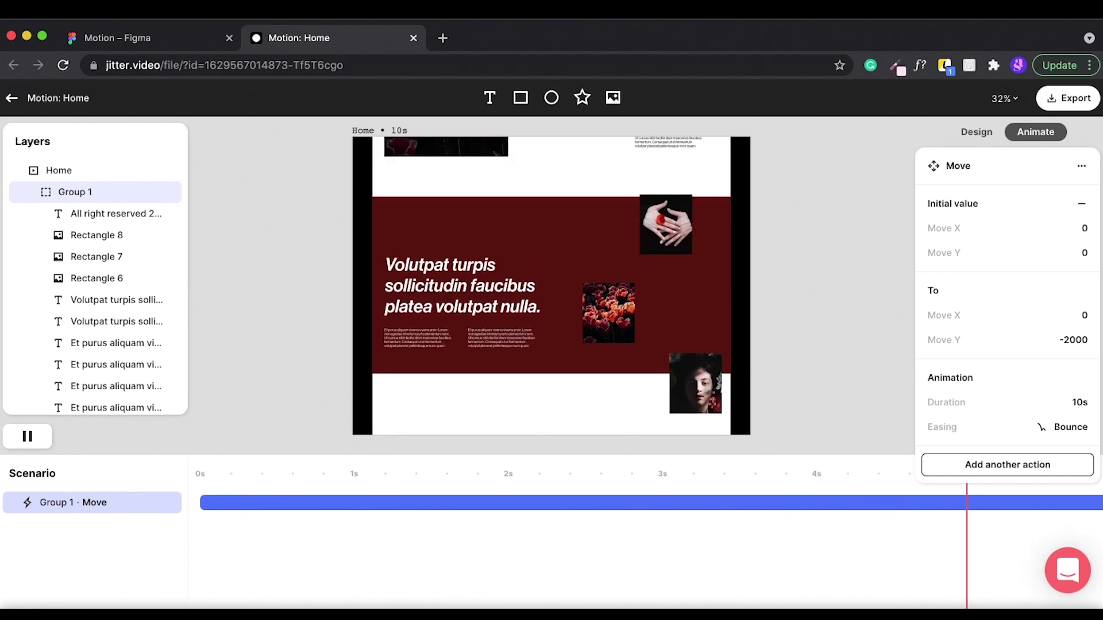
- Set the easing to None, then pause the preview and rewind to 0
{"action": "left_click", "coordinate": [1062, 427]}
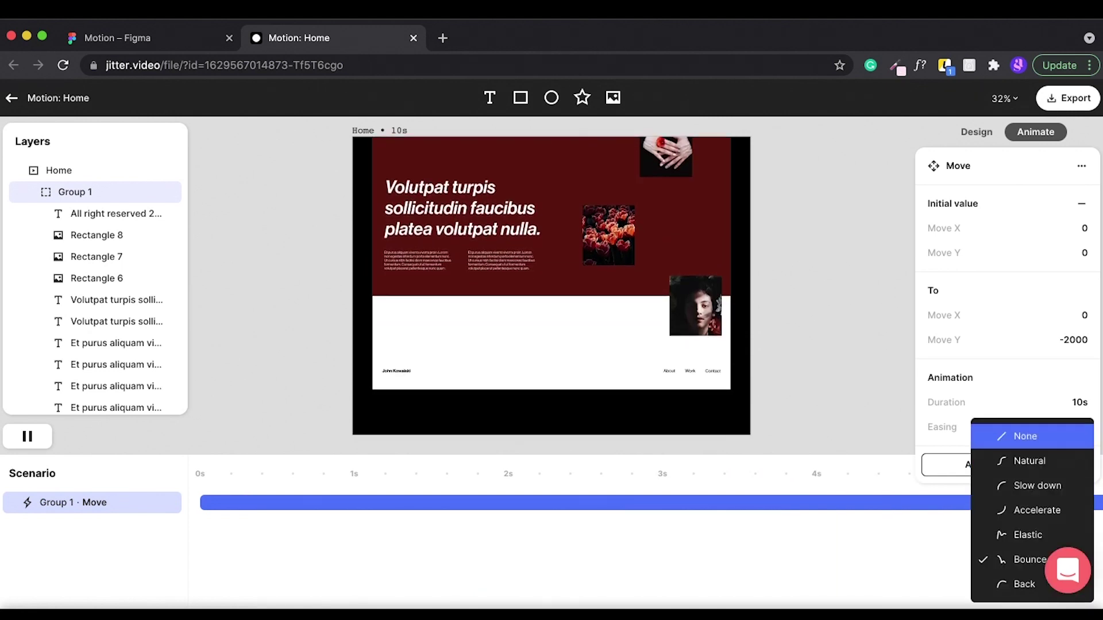
{"action": "left_click", "coordinate": [1025, 436]}
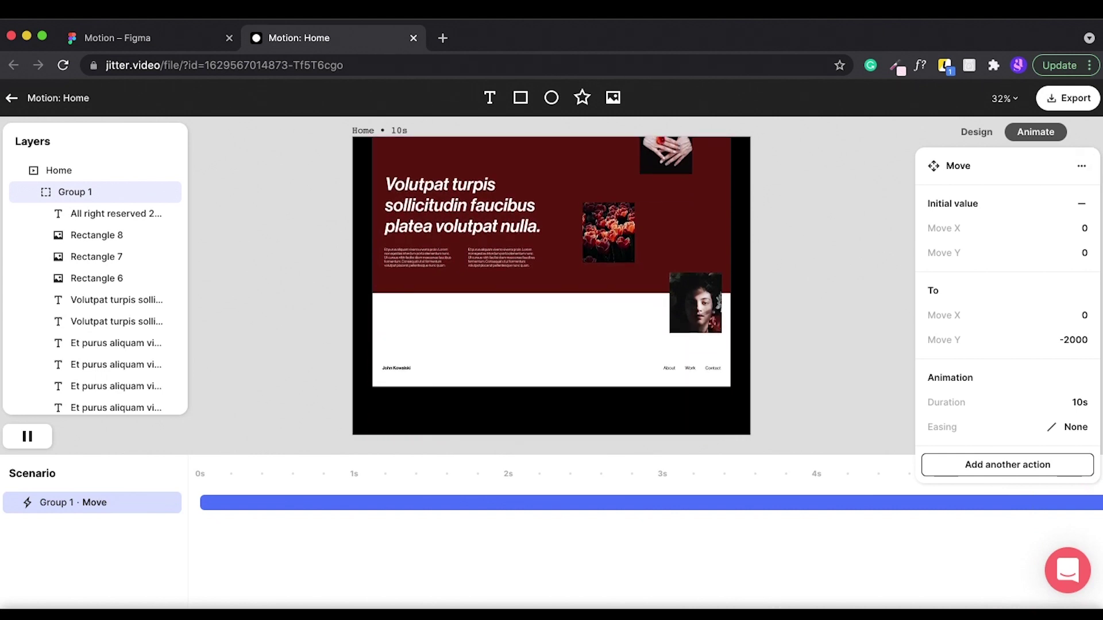
{"action": "key", "text": "space"}
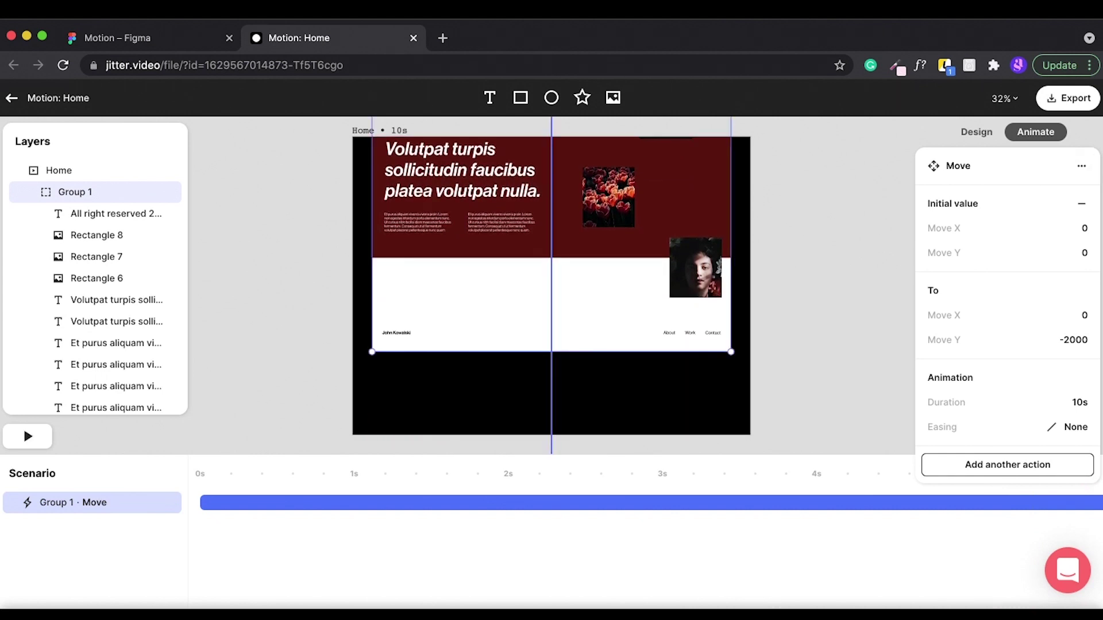
{"action": "key", "text": "Escape"}
{"action": "key", "text": "Home"}
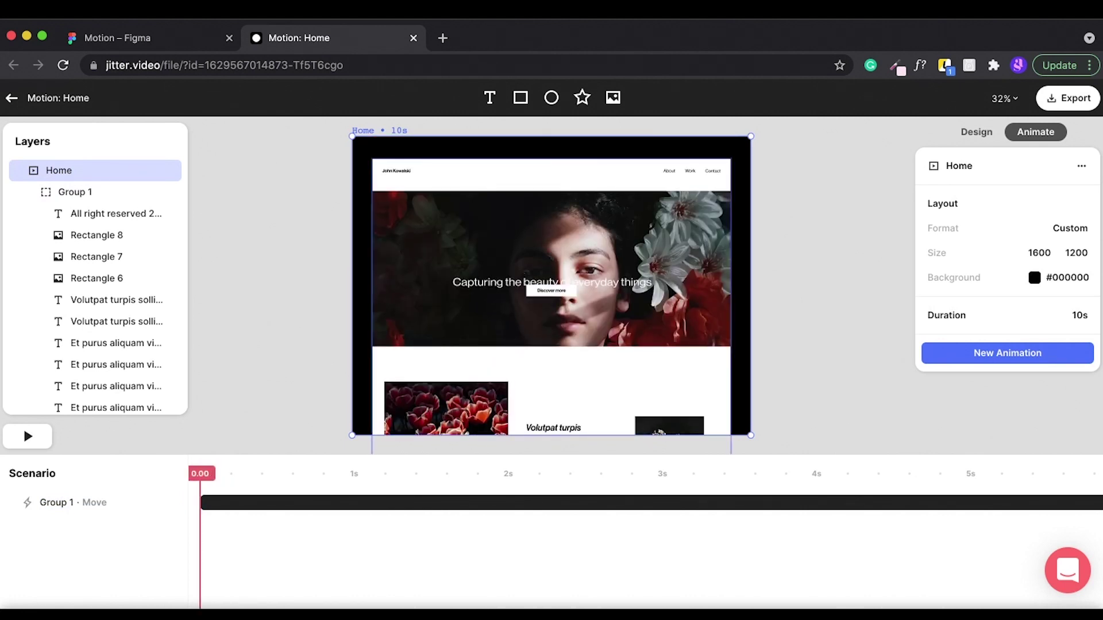
- Insert the Pexels red-dress video onto the hero image and send it behind the hero text
{"action": "left_click", "coordinate": [666, 290]}
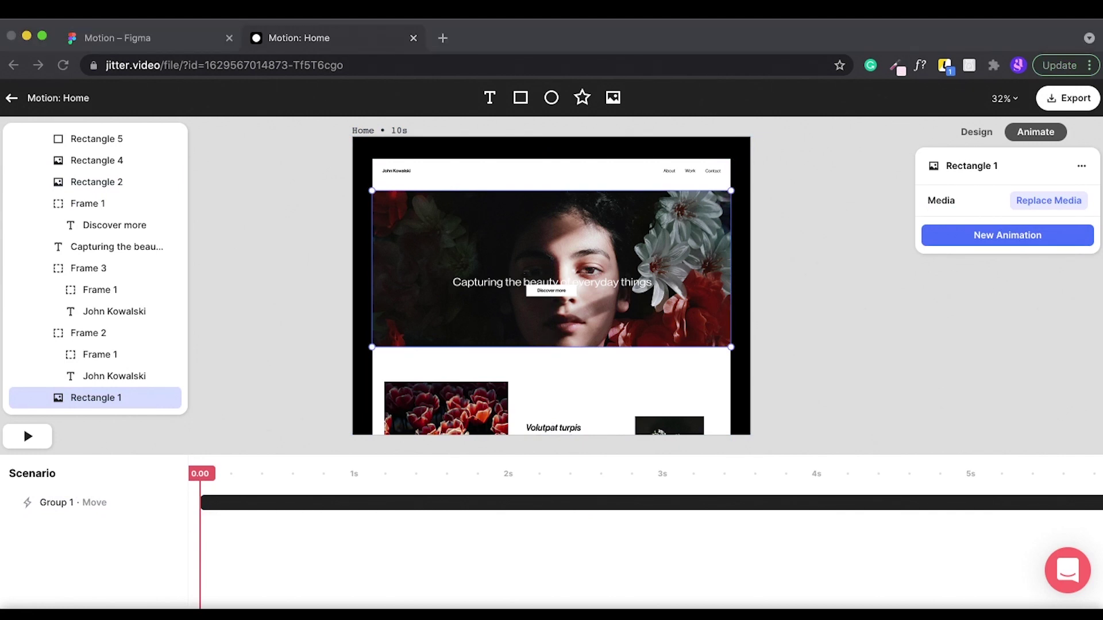
{"action": "double_click", "coordinate": [577, 267]}
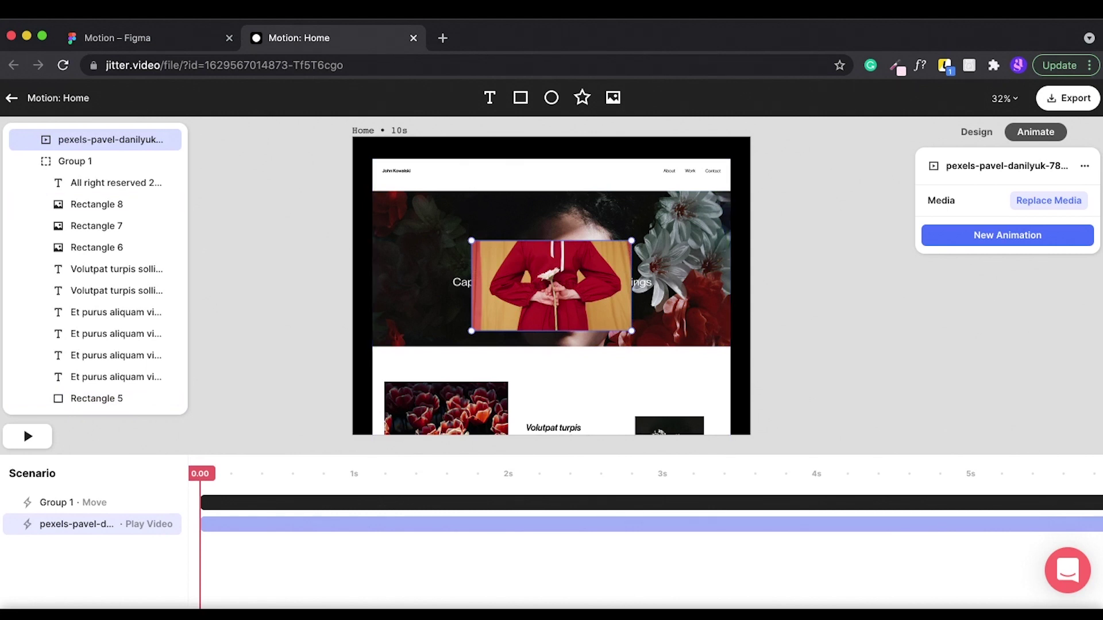
{"action": "key", "text": "ctrl+shift+bracketleft"}
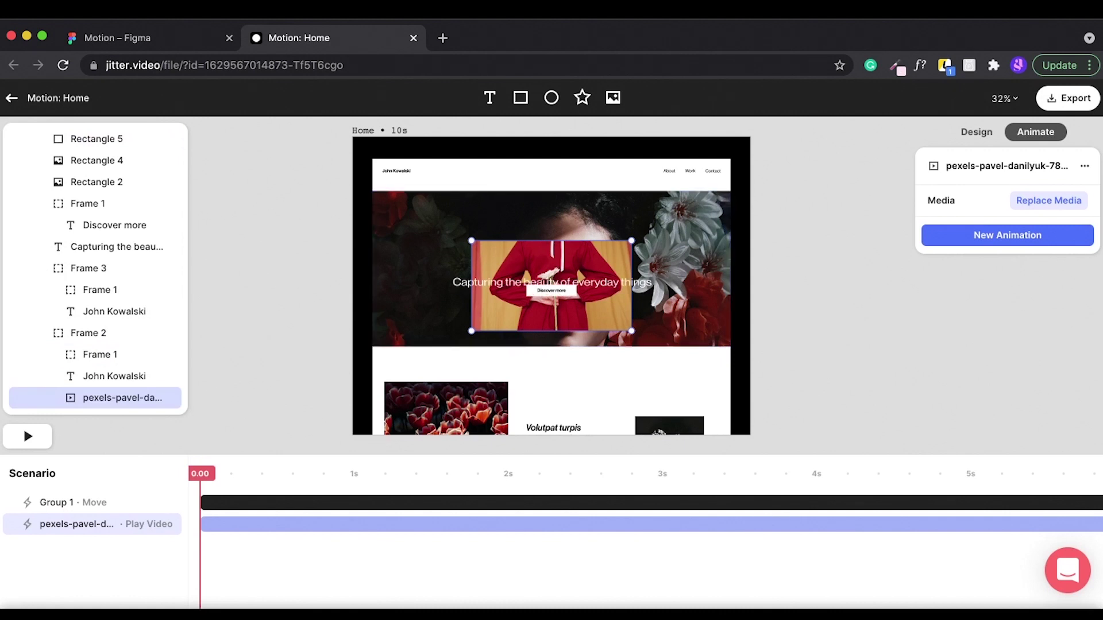
{"action": "scroll", "coordinate": [96, 270], "scroll_direction": "down", "scroll_amount": 1}
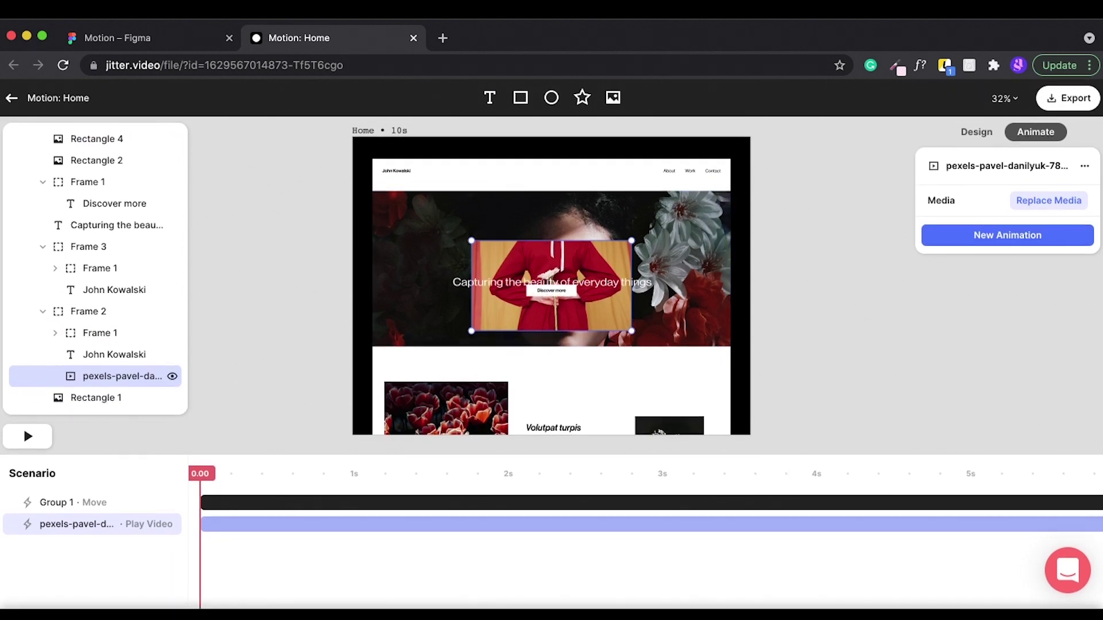
{"action": "left_click_drag", "start_coordinate": [575, 267], "coordinate": [477, 218]}
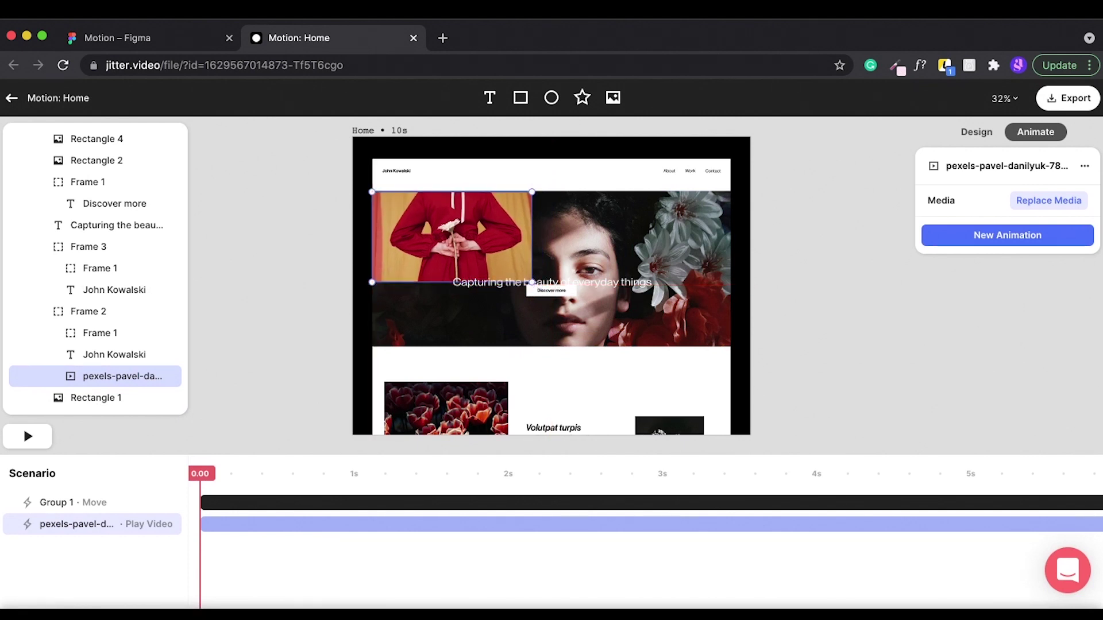
{"action": "mouse_move", "coordinate": [532, 282]}
{"action": "left_mouse_down"}
{"action": "mouse_move", "coordinate": [730, 282]}
{"action": "mouse_move", "coordinate": [731, 348]}
{"action": "left_mouse_up"}
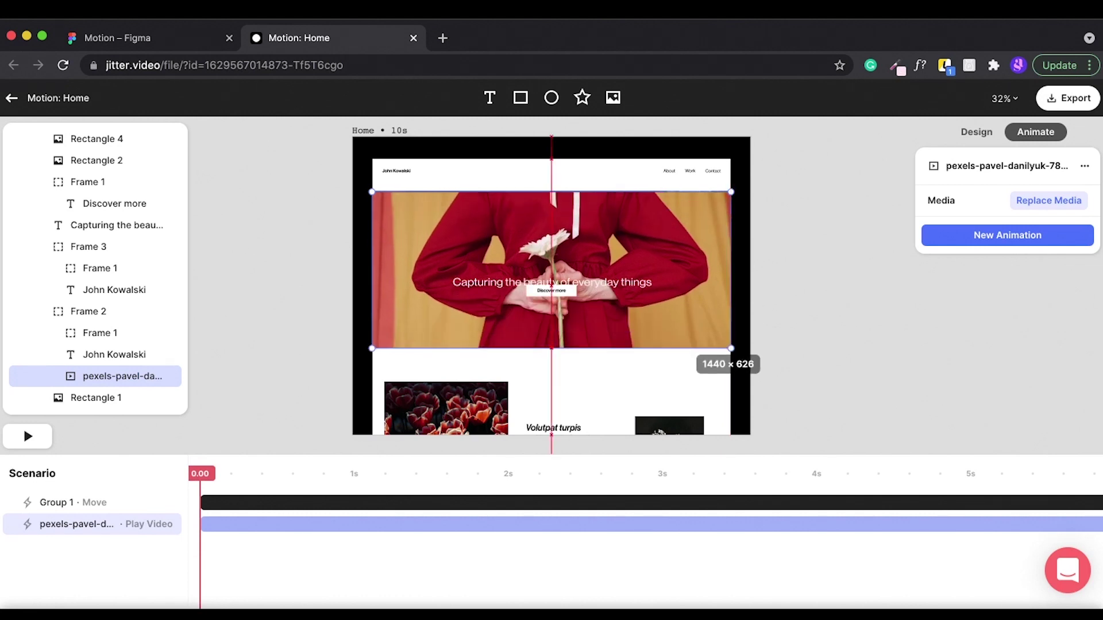
{"action": "key", "text": "shift+2"}
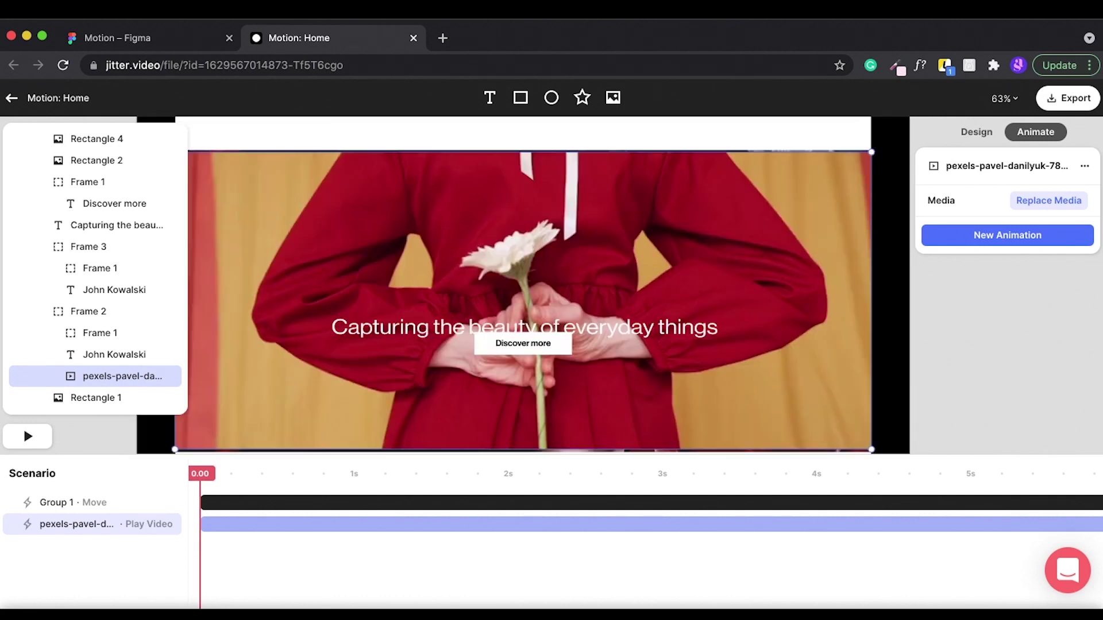
{"action": "scroll", "coordinate": [557, 287], "scroll_direction": "up", "scroll_amount": 3}
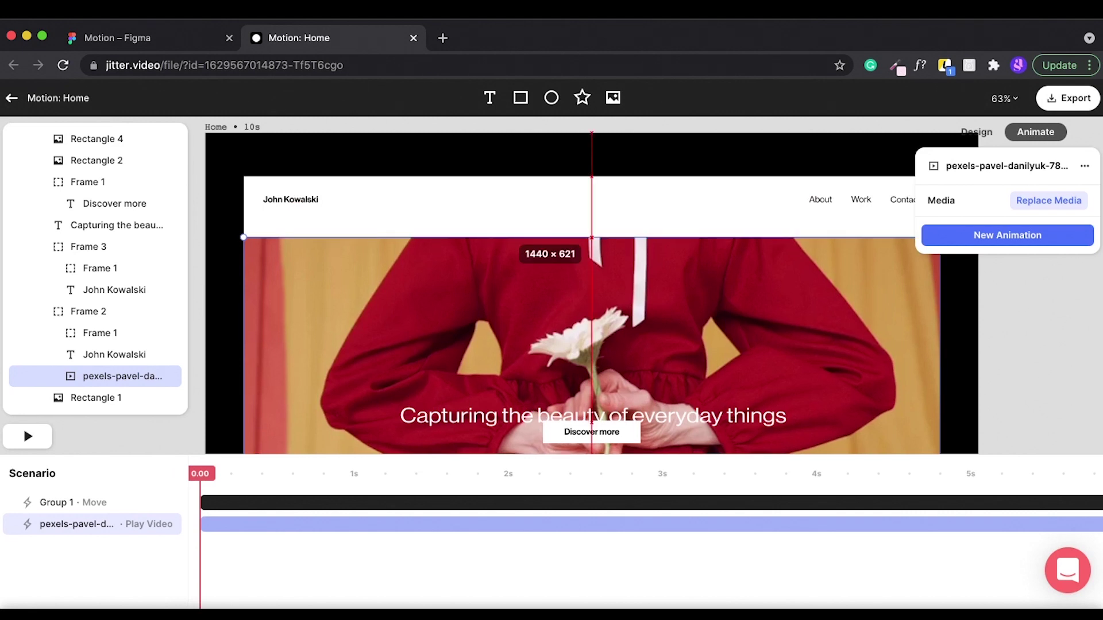
{"action": "left_click", "coordinate": [150, 398]}
{"action": "key", "text": "Escape"}
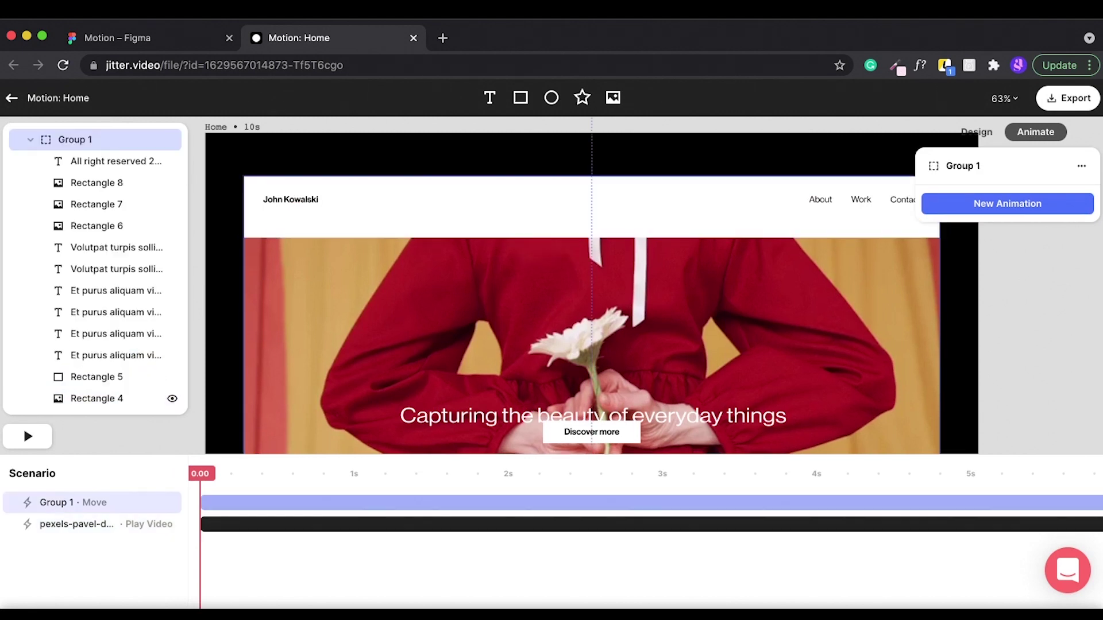
{"action": "key", "text": "shift+2"}
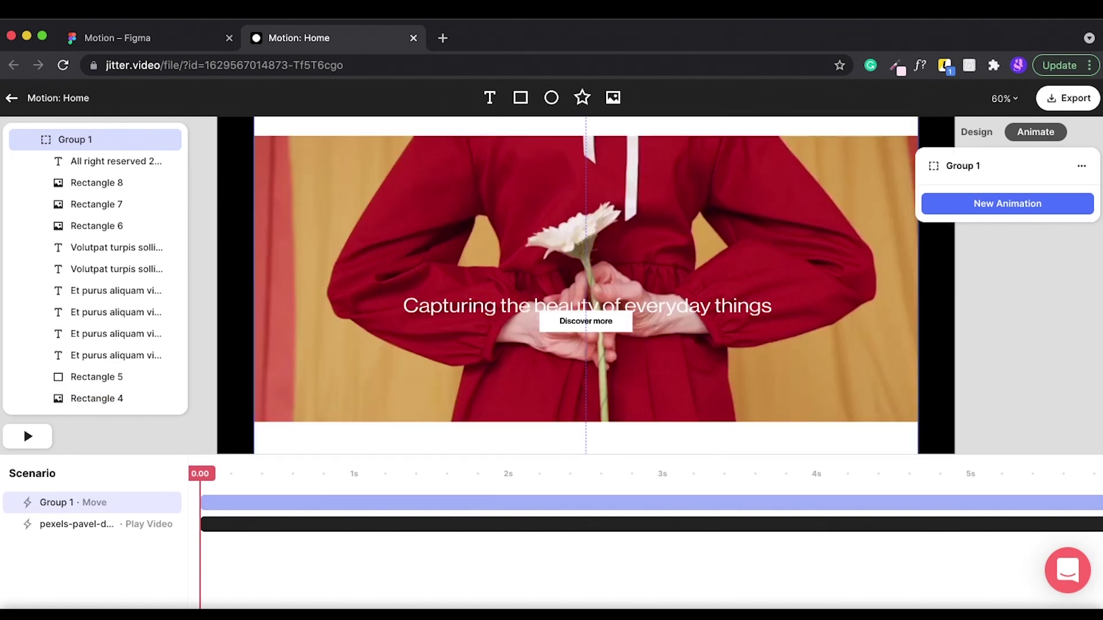
{"action": "left_click", "coordinate": [586, 306]}
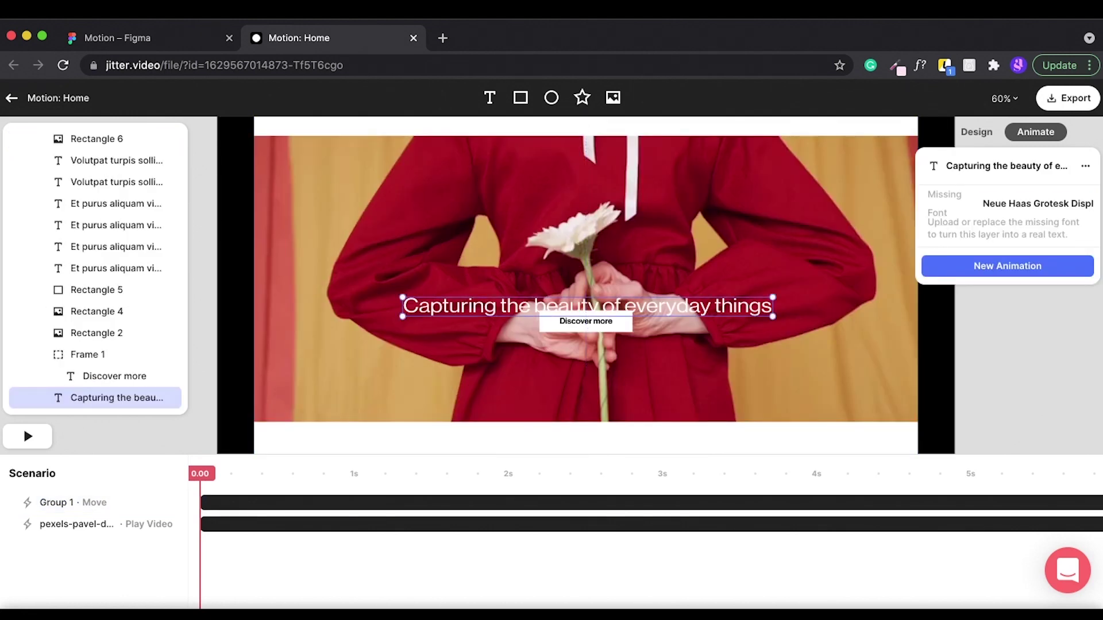
- Move the 'Capturing the beauty of everyday things' headline up, centred above Discover more
{"action": "mouse_move", "coordinate": [586, 305]}
{"action": "left_mouse_down"}
{"action": "mouse_move", "coordinate": [586, 287]}
{"action": "mouse_move", "coordinate": [586, 312]}
{"action": "left_mouse_up"}
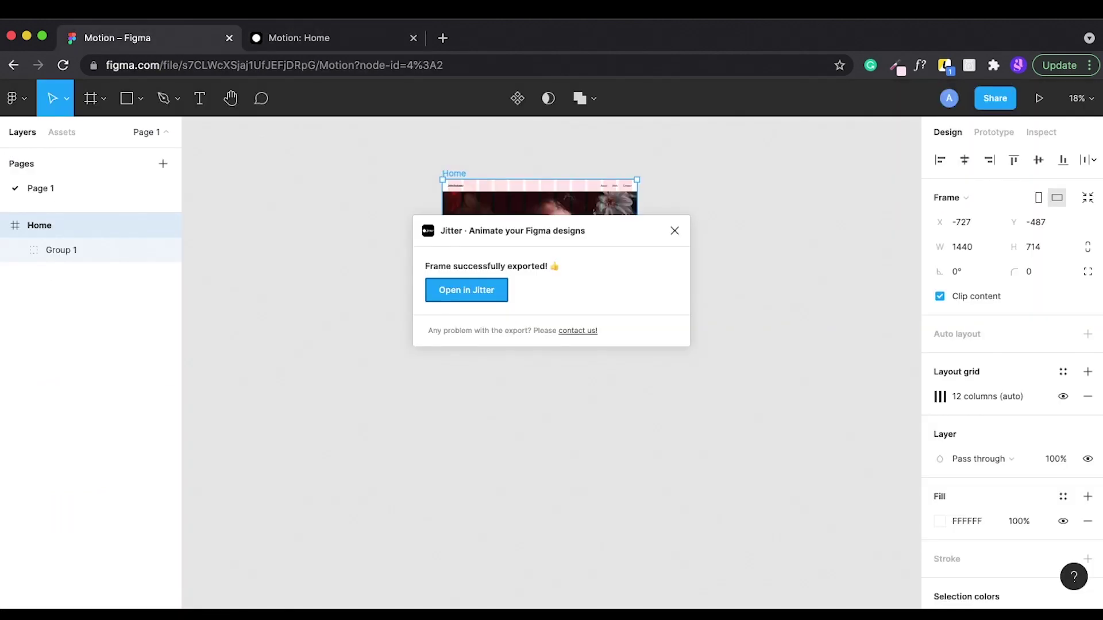
{"action": "scroll", "coordinate": [525, 227], "scroll_direction": "up", "scroll_amount": 5}
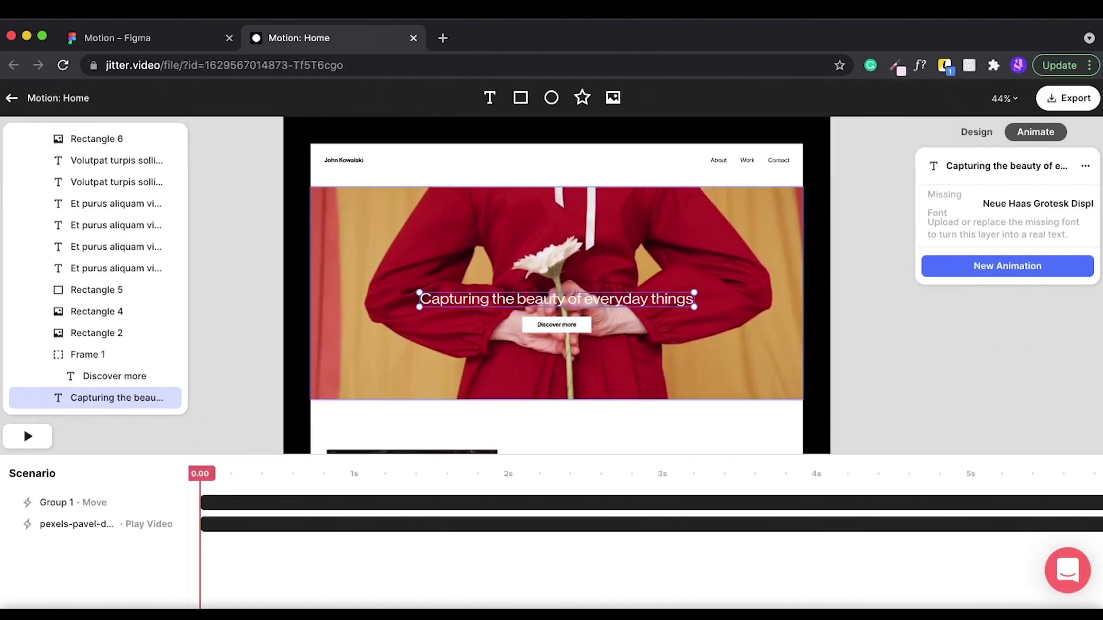
{"action": "scroll", "coordinate": [473, 334], "scroll_direction": "down", "scroll_amount": 2}
{"action": "scroll", "coordinate": [474, 335], "scroll_direction": "down", "scroll_amount": 2}
{"action": "scroll", "coordinate": [474, 335], "scroll_direction": "down", "scroll_amount": 2}
{"action": "scroll", "coordinate": [473, 334], "scroll_direction": "down", "scroll_amount": 2}
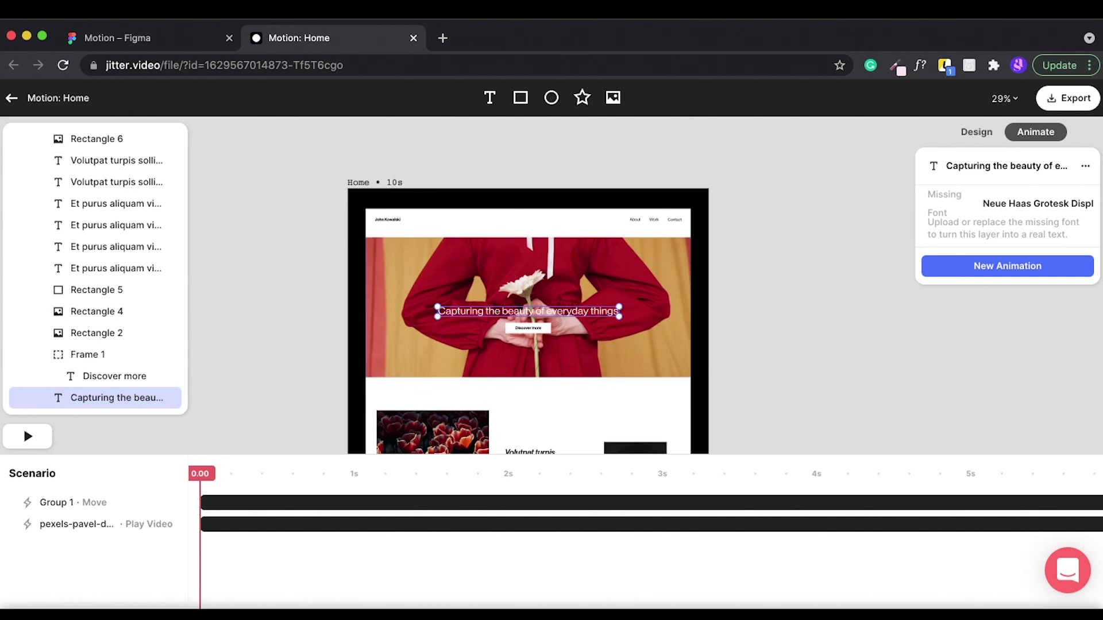
- Preview the scroll animation, rewind it to the start, and play it again
{"action": "key", "text": "space"}
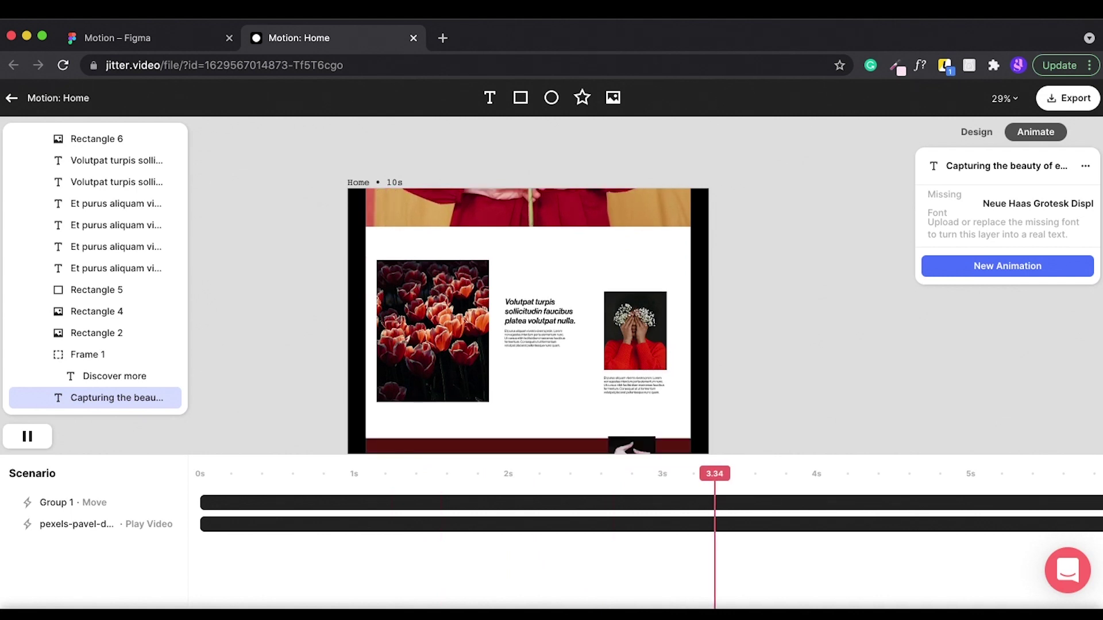
{"action": "key", "text": "space"}
{"action": "left_click_drag", "start_coordinate": [767, 474], "coordinate": [200, 474]}
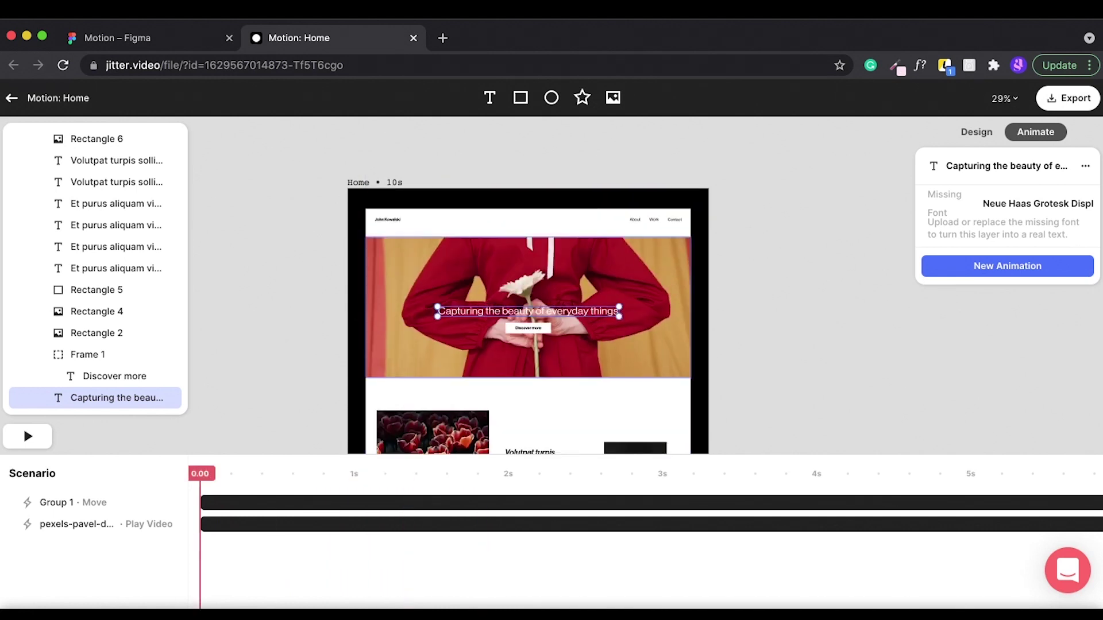
{"action": "scroll", "coordinate": [628, 445], "scroll_direction": "down", "scroll_amount": 1}
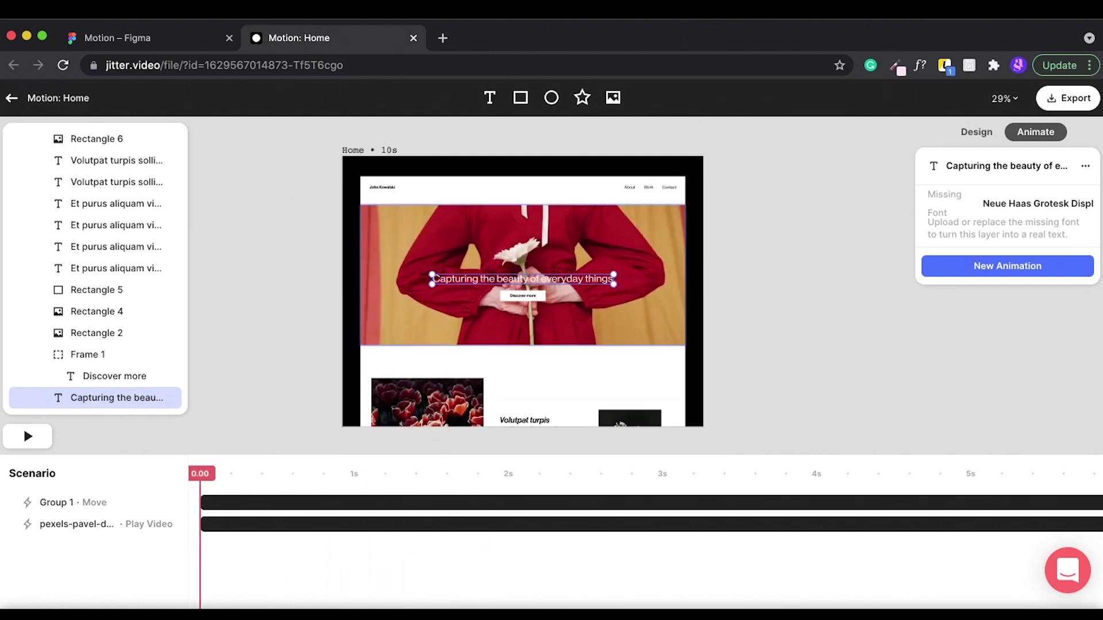
{"action": "scroll", "coordinate": [627, 445], "scroll_direction": "down", "scroll_amount": 2}
{"action": "scroll", "coordinate": [627, 446], "scroll_direction": "up", "scroll_amount": 2}
{"action": "scroll", "coordinate": [627, 445], "scroll_direction": "up", "scroll_amount": 1}
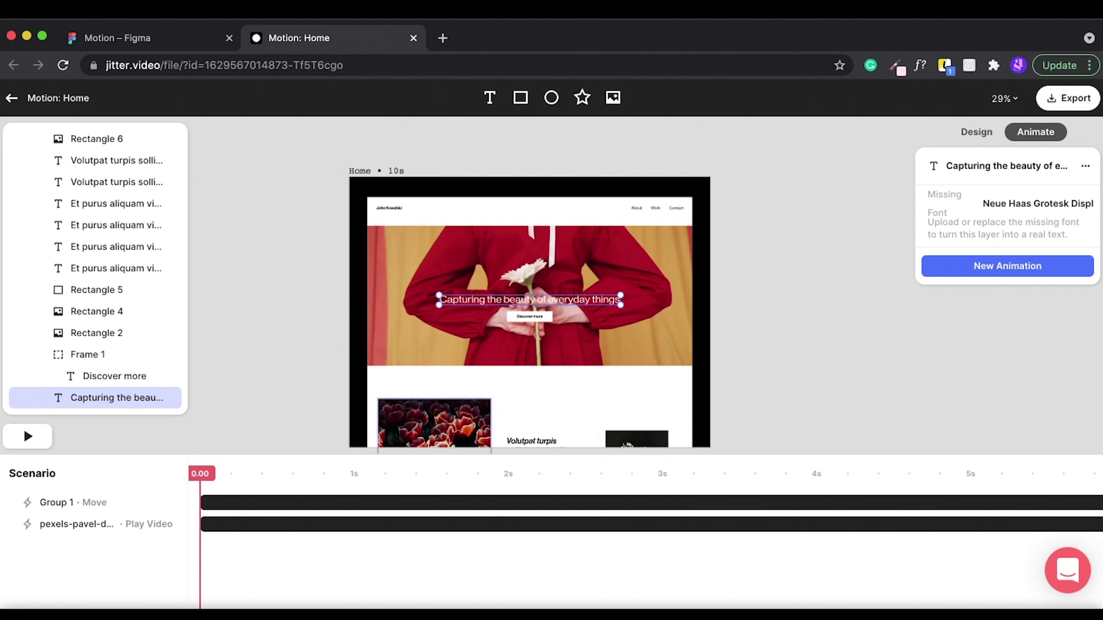
{"action": "key", "text": "space"}
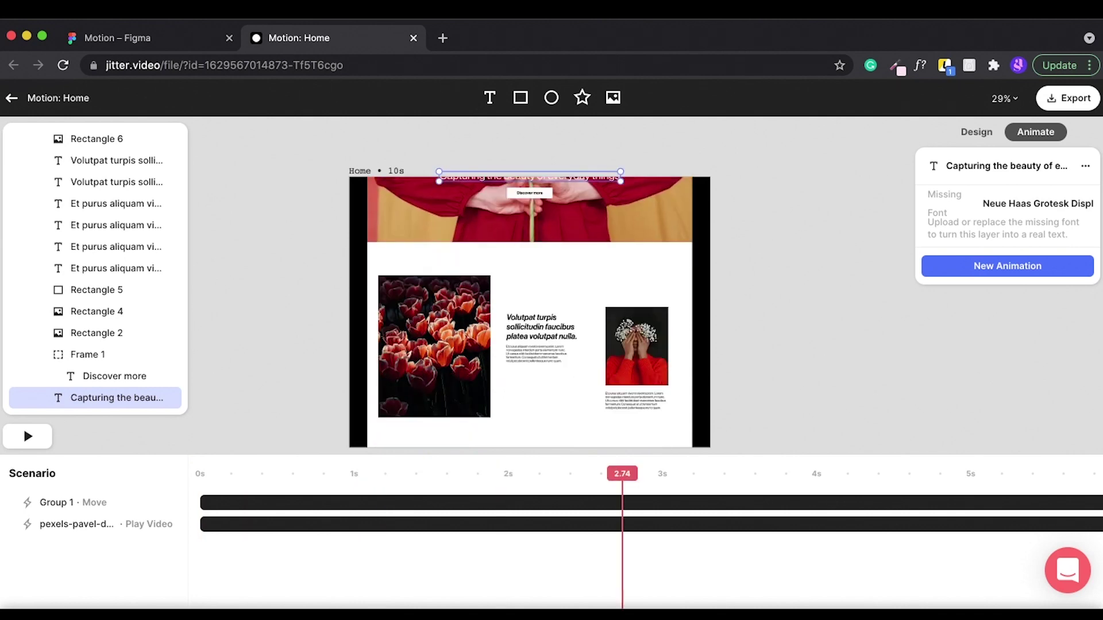
{"action": "key", "text": "space"}
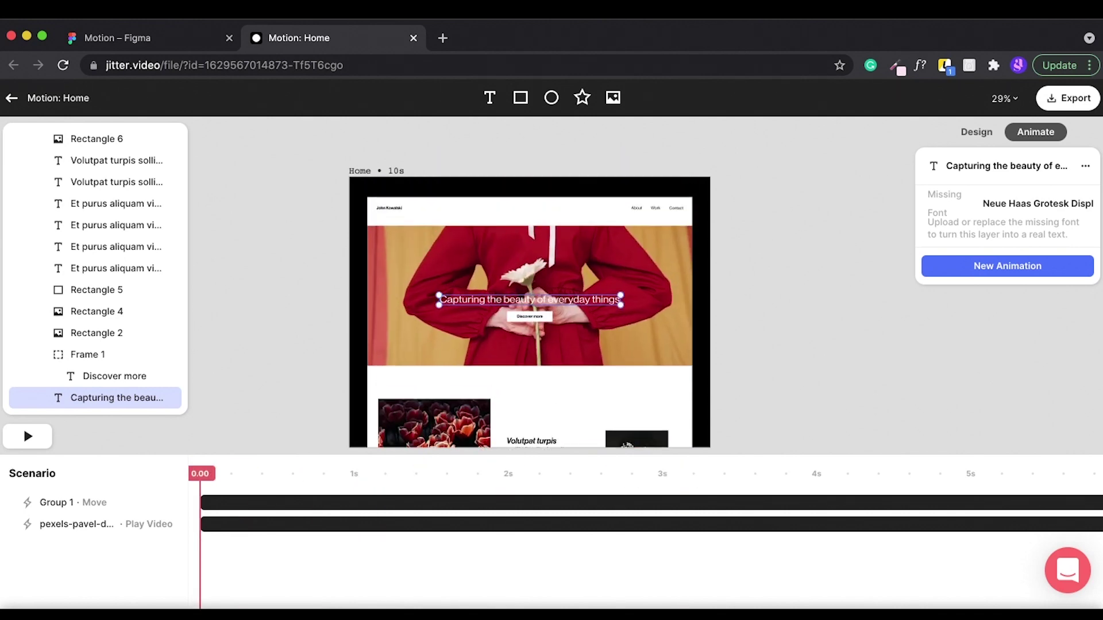
- Group Rectangle 2, Rectangle 4, the Volutpat turpis heading and two Et purus text blocks
{"action": "left_click", "coordinate": [433, 423]}
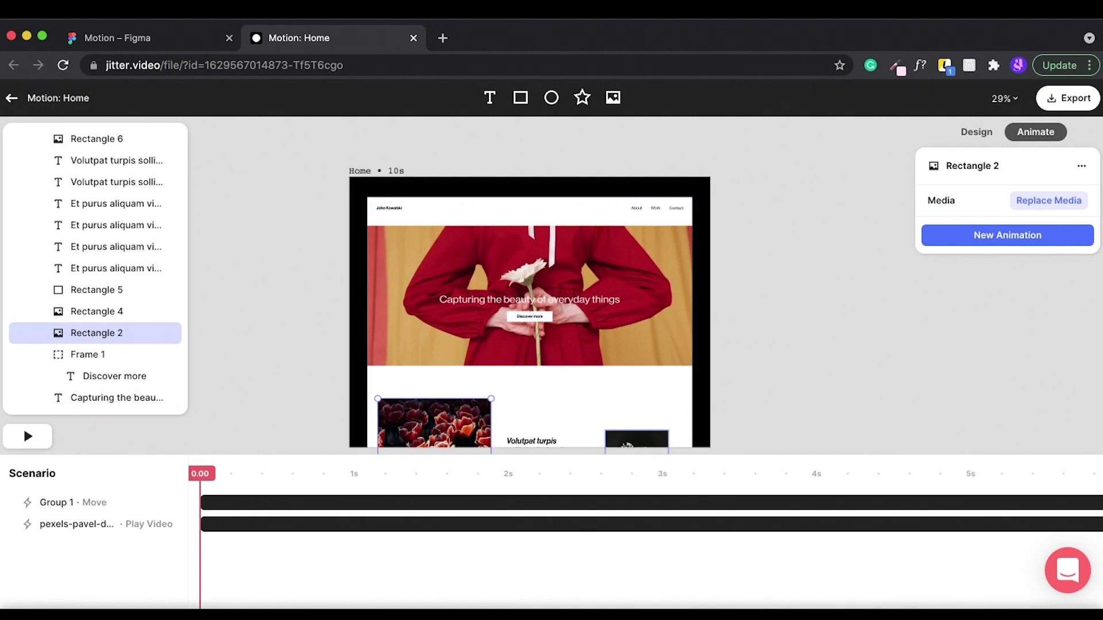
{"action": "left_click", "coordinate": [627, 443], "text": "shift"}
{"action": "left_click", "coordinate": [532, 441], "text": "shift"}
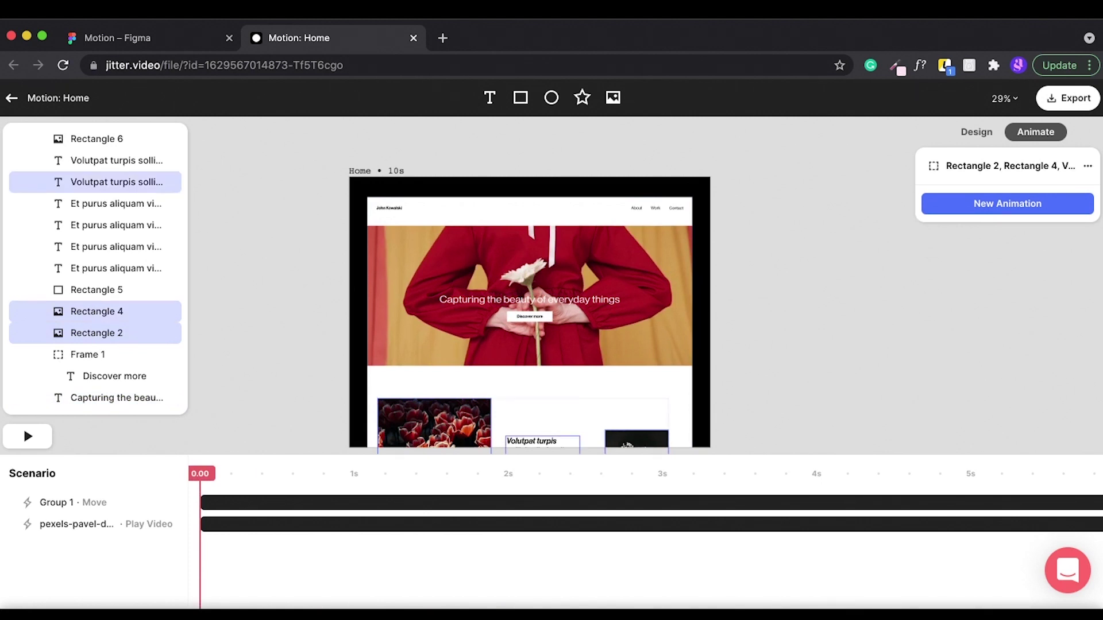
{"action": "key", "text": "space"}
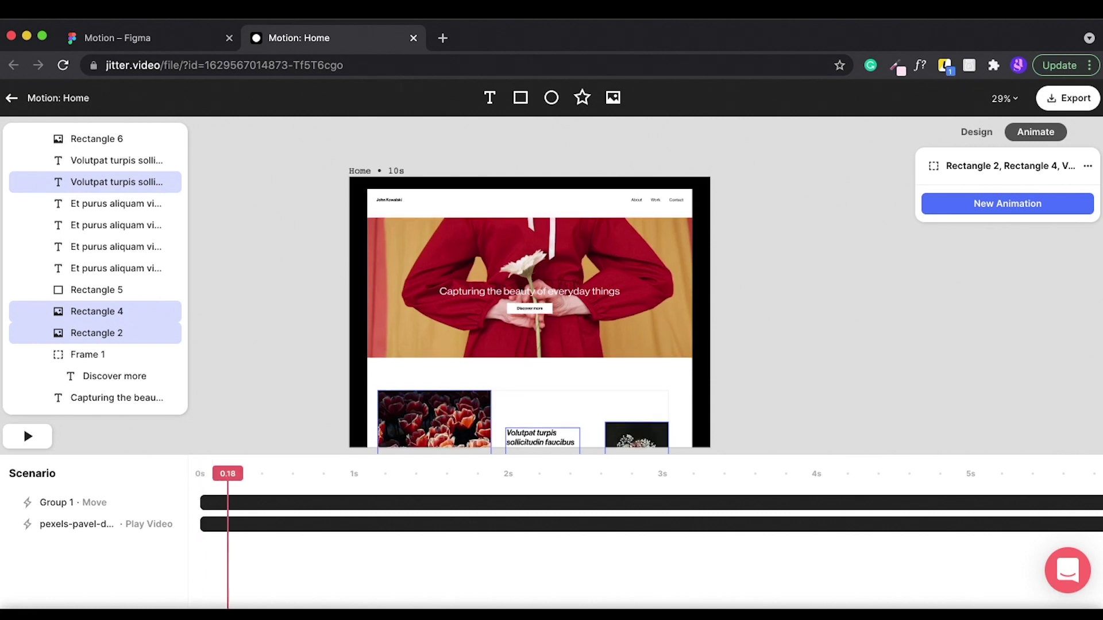
{"action": "key", "text": "space"}
{"action": "left_click", "coordinate": [114, 246], "text": "shift"}
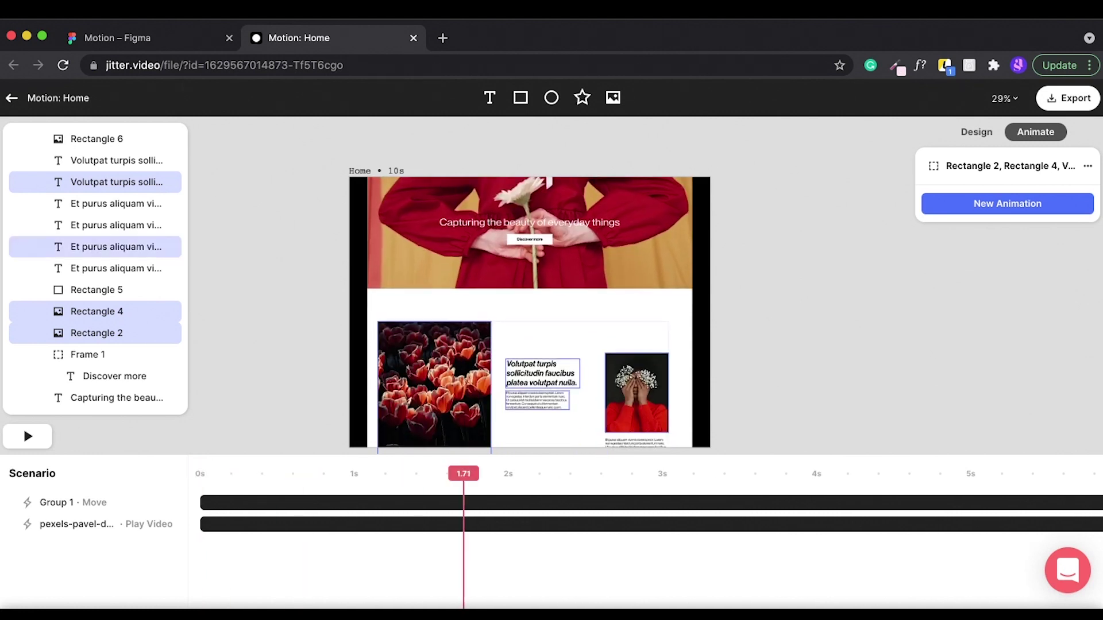
{"action": "left_click", "coordinate": [636, 444], "text": "shift"}
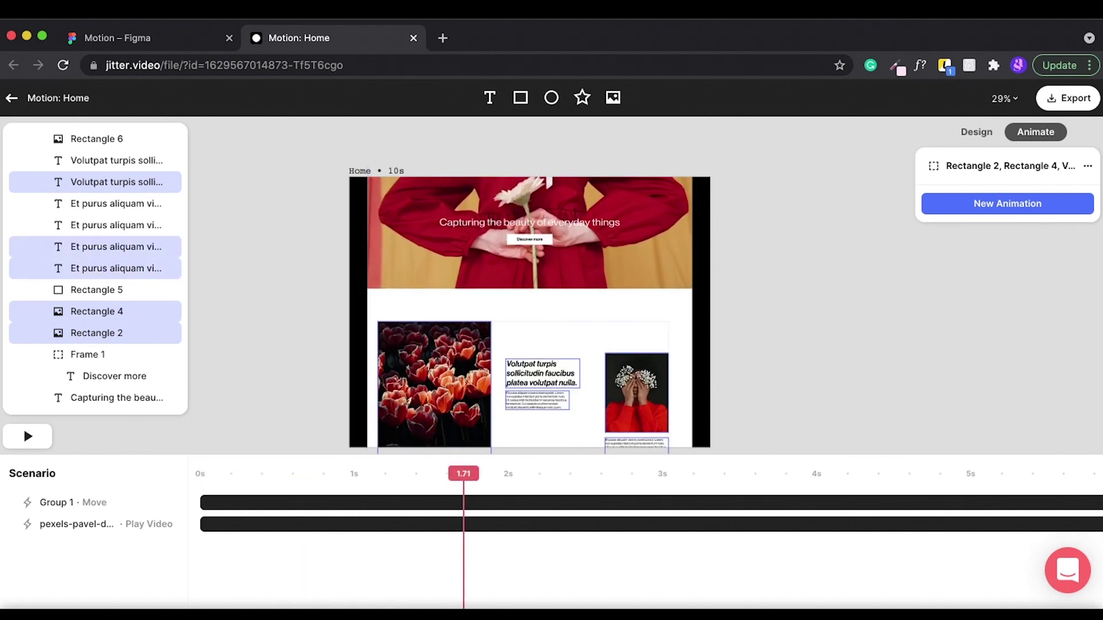
{"action": "key", "text": "Home"}
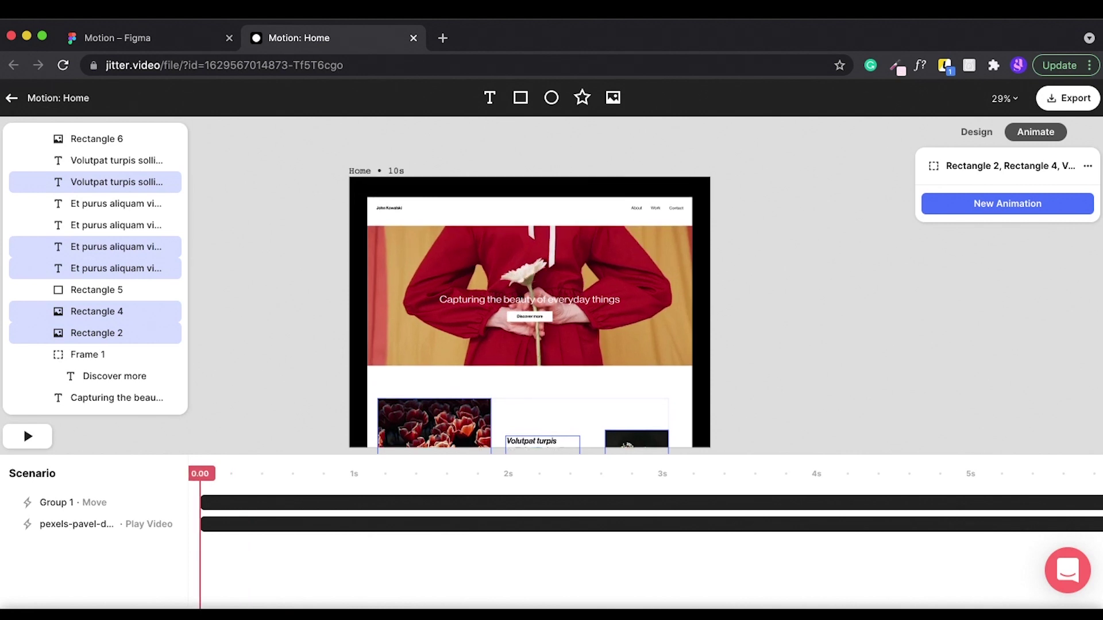
{"action": "key", "text": "ctrl+g"}
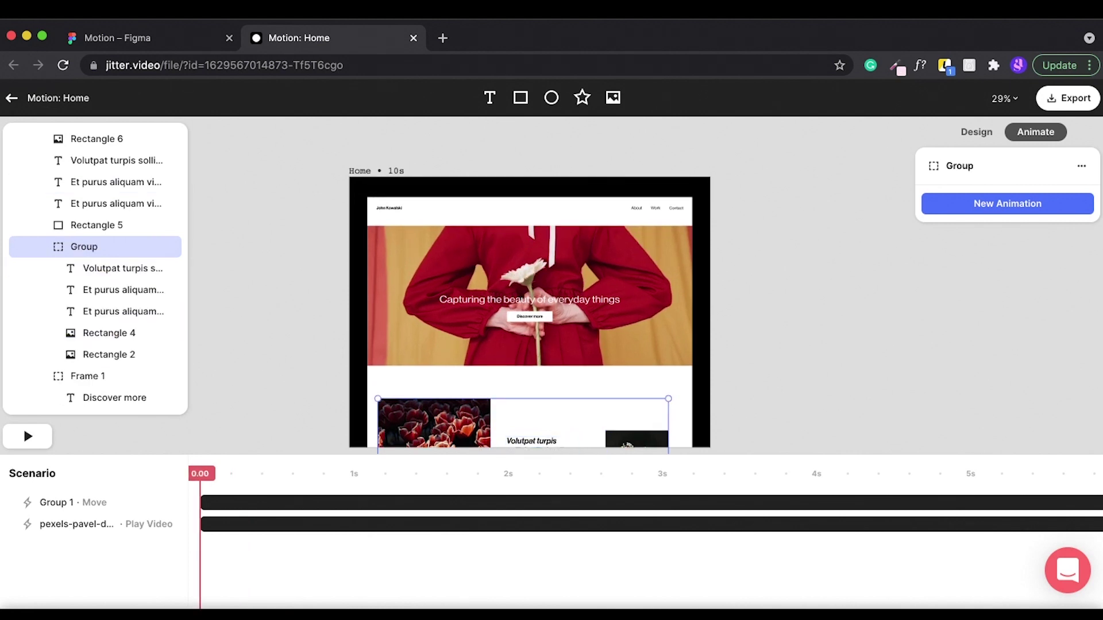
- Apply the Mask Expand preset from the IN animations to the new Group
{"action": "left_click", "coordinate": [1007, 203]}
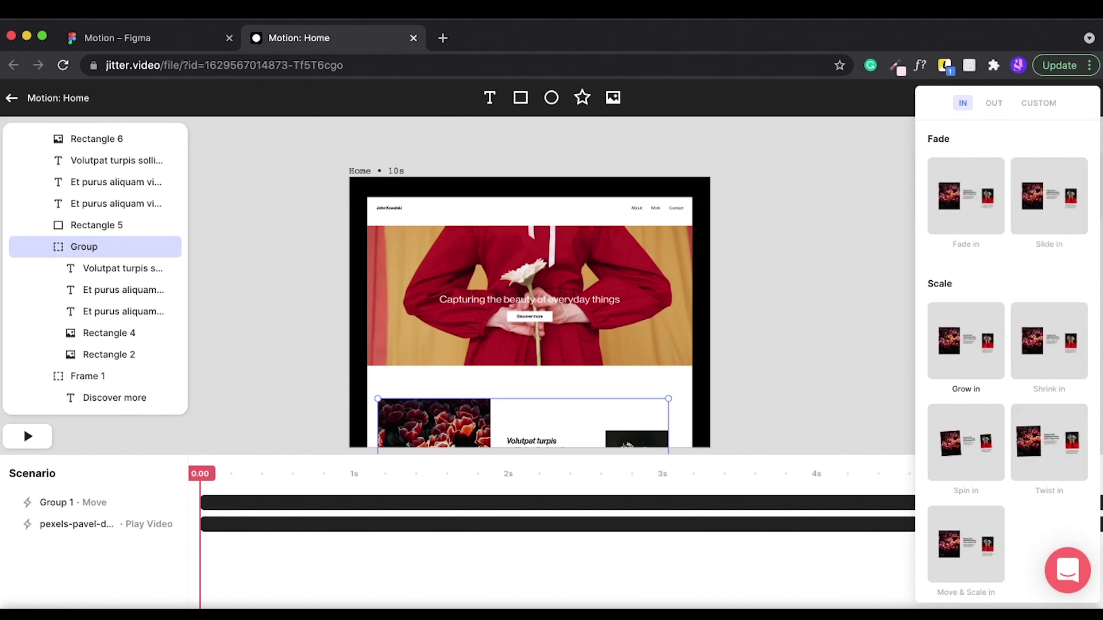
{"action": "scroll", "coordinate": [1008, 345], "scroll_direction": "down", "scroll_amount": 3}
{"action": "scroll", "coordinate": [1008, 345], "scroll_direction": "down", "scroll_amount": 1}
{"action": "scroll", "coordinate": [1008, 345], "scroll_direction": "down", "scroll_amount": 2}
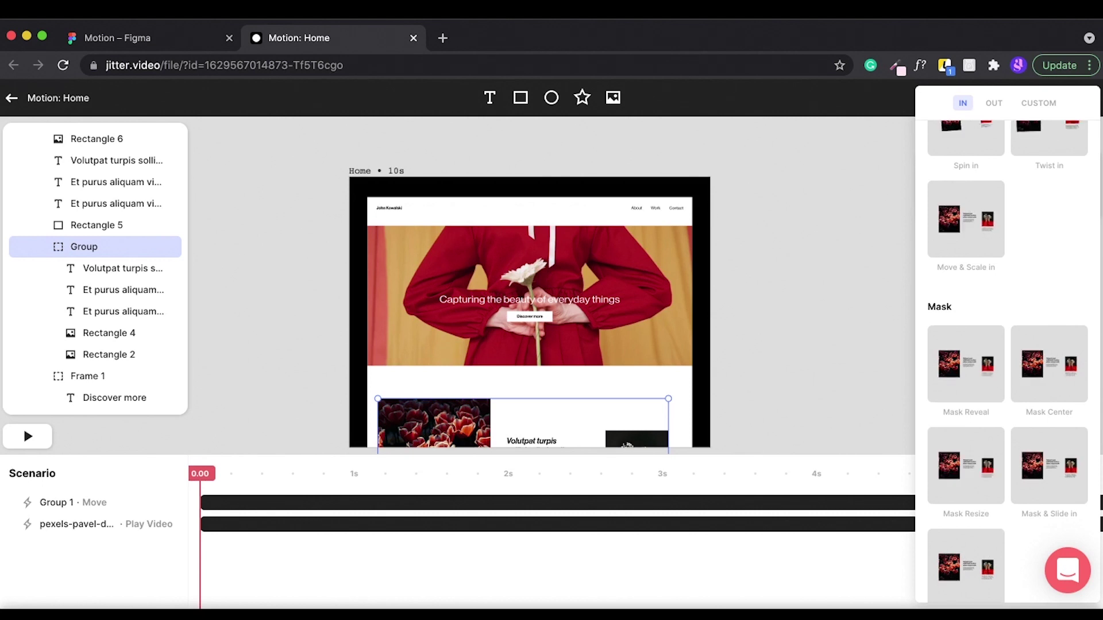
{"action": "scroll", "coordinate": [1008, 361], "scroll_direction": "down", "scroll_amount": 1}
{"action": "left_click", "coordinate": [966, 540]}
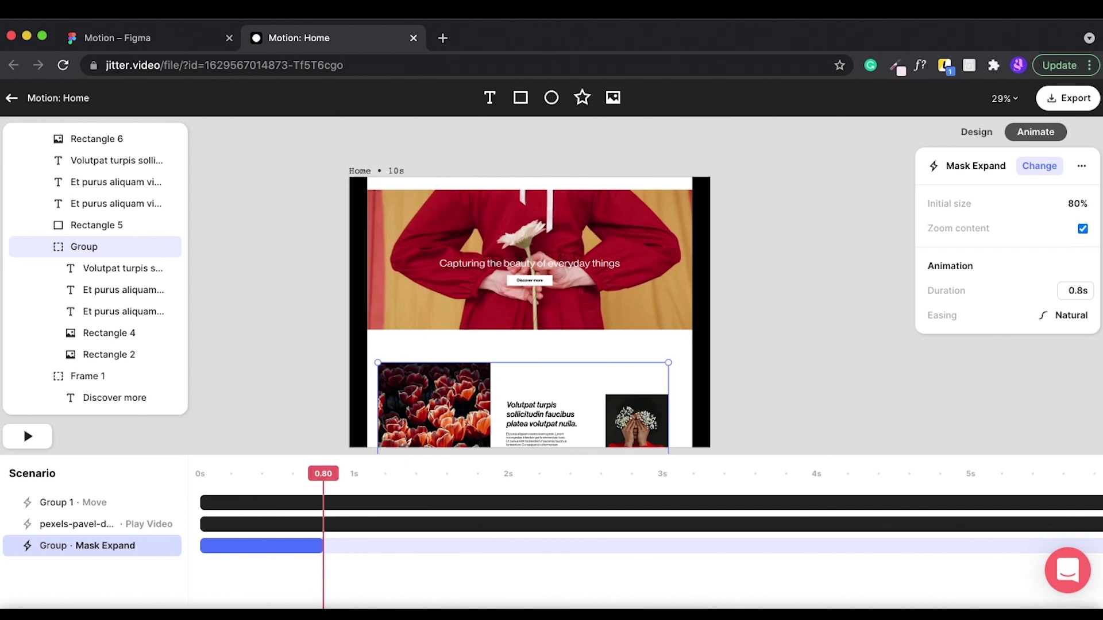
- Set the Mask Expand easing to None and duration to 1s, then scrub to preview
{"action": "left_click", "coordinate": [1064, 315]}
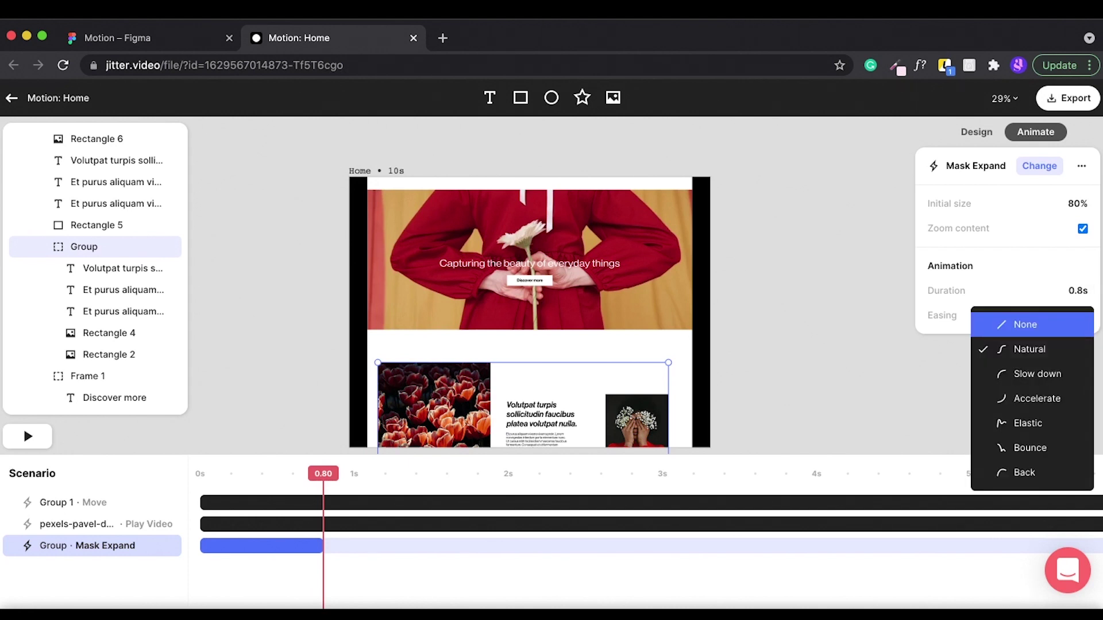
{"action": "left_click", "coordinate": [1026, 325]}
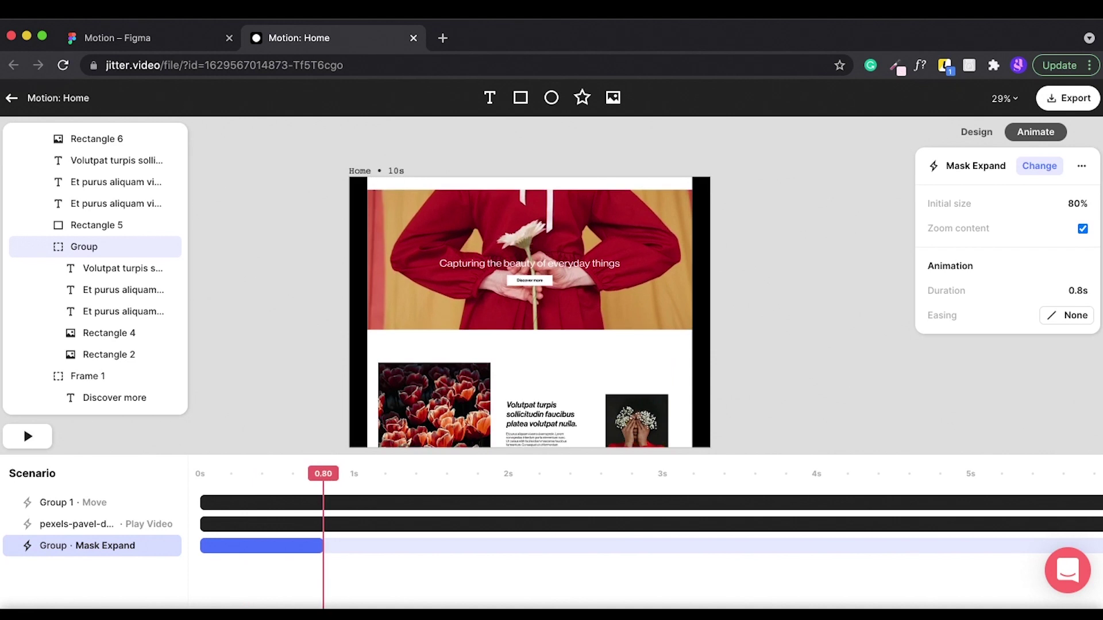
{"action": "left_click", "coordinate": [1075, 291]}
{"action": "double_click", "coordinate": [1074, 290]}
{"action": "type", "text": "1"}
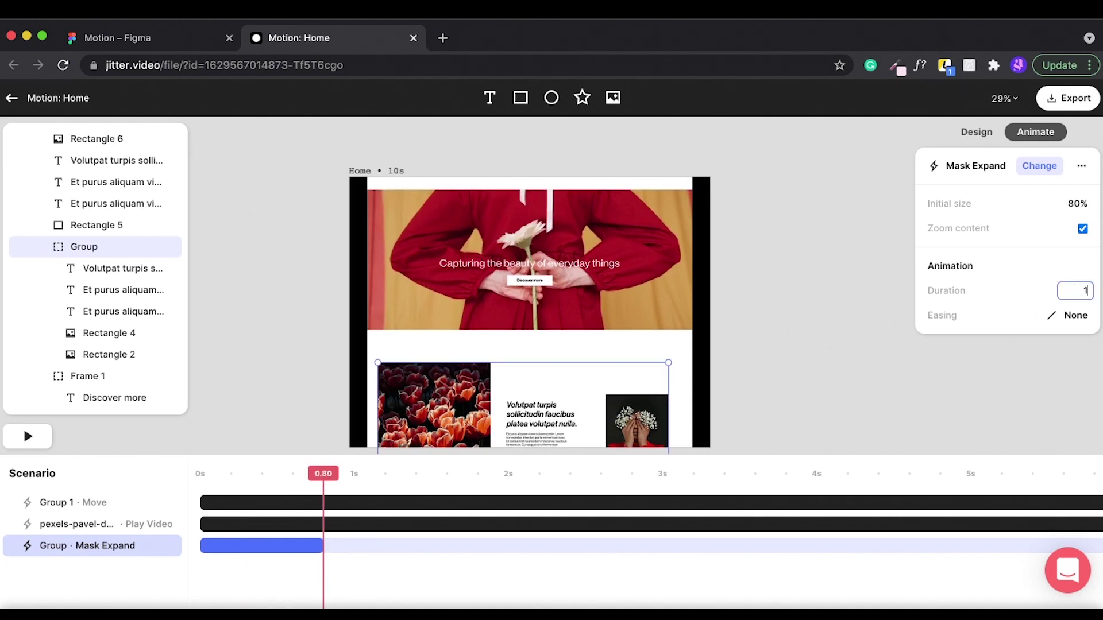
{"action": "type", "text": "s"}
{"action": "key", "text": "Return"}
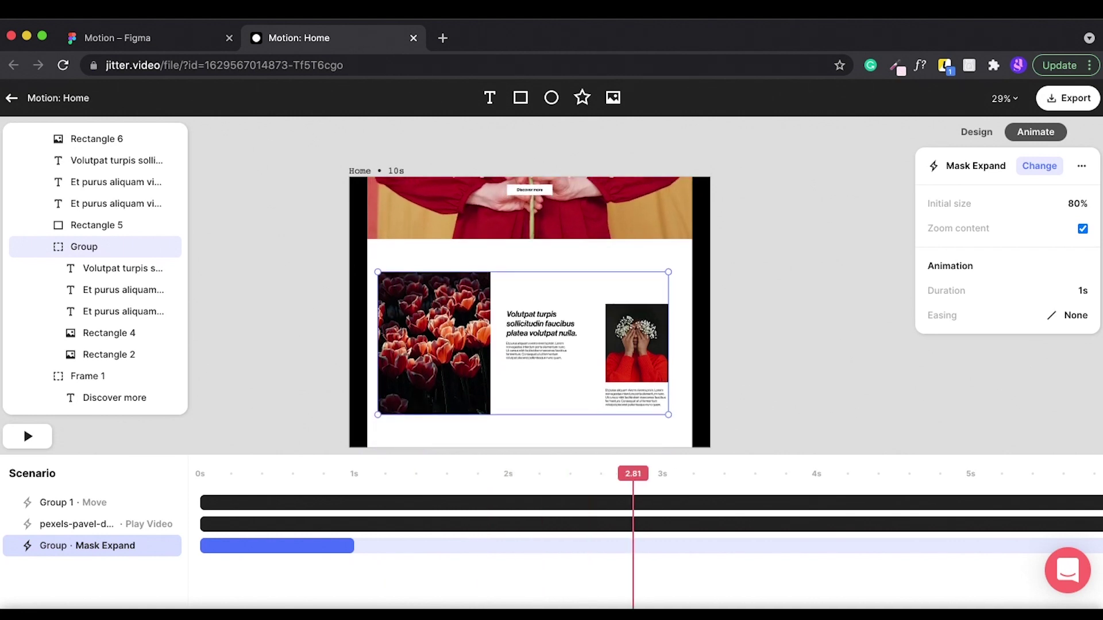
{"action": "mouse_move", "coordinate": [683, 473]}
{"action": "left_mouse_down"}
{"action": "mouse_move", "coordinate": [665, 473]}
{"action": "mouse_move", "coordinate": [1094, 474]}
{"action": "left_mouse_up"}
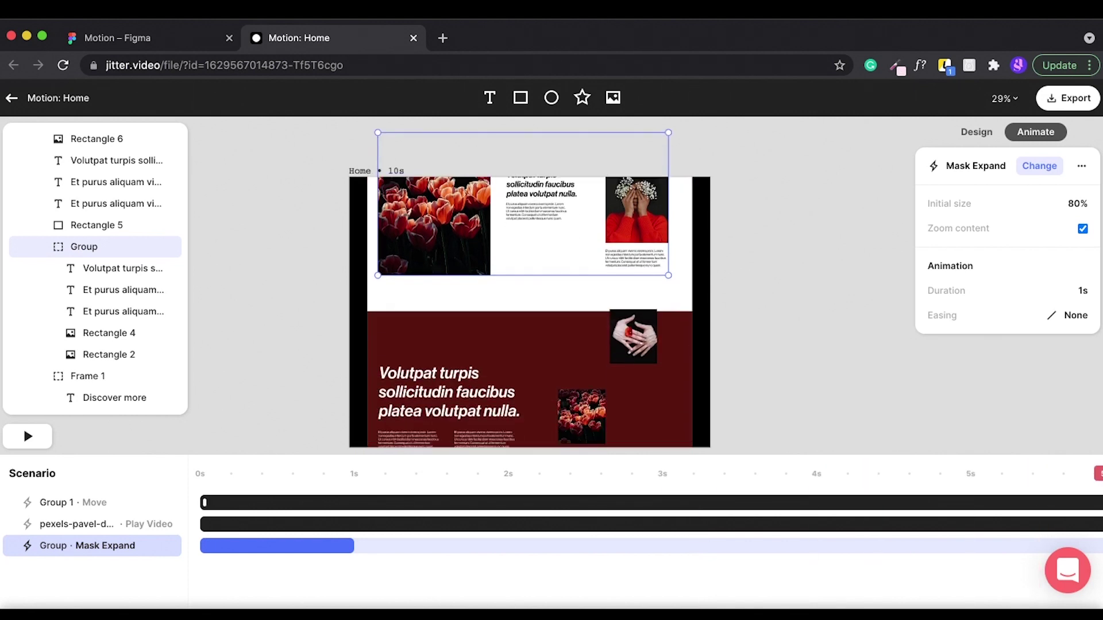
- Add a custom Move animation to Rectangle 8 and Rectangle 6 starting around 3 seconds
{"action": "left_click", "coordinate": [581, 417]}
{"action": "left_click", "coordinate": [633, 337], "text": "shift"}
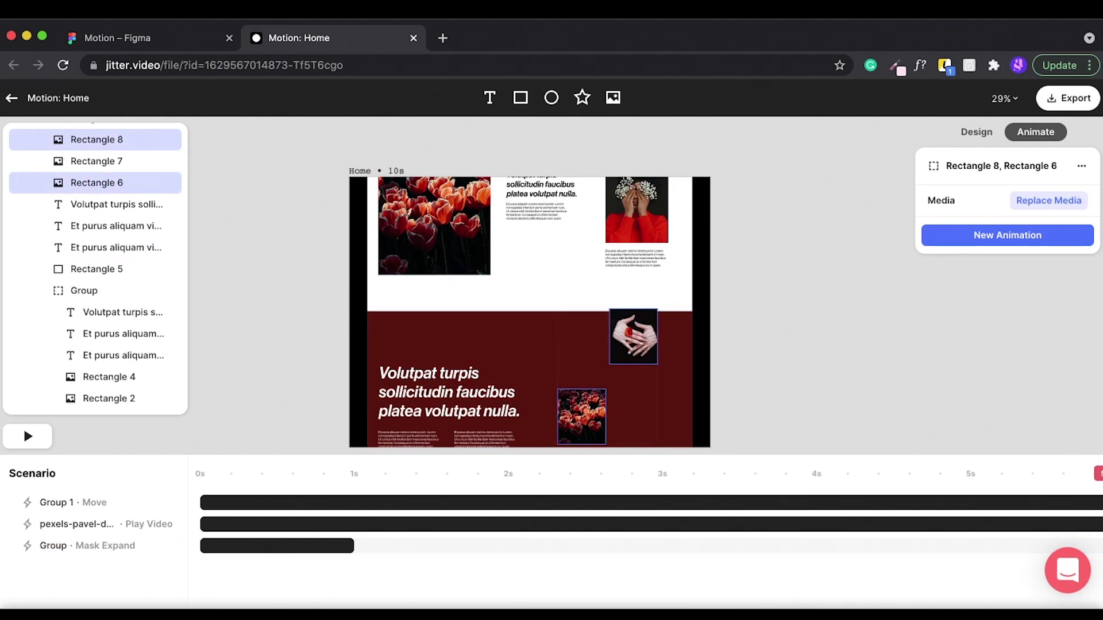
{"action": "left_click_drag", "start_coordinate": [1094, 473], "coordinate": [666, 473]}
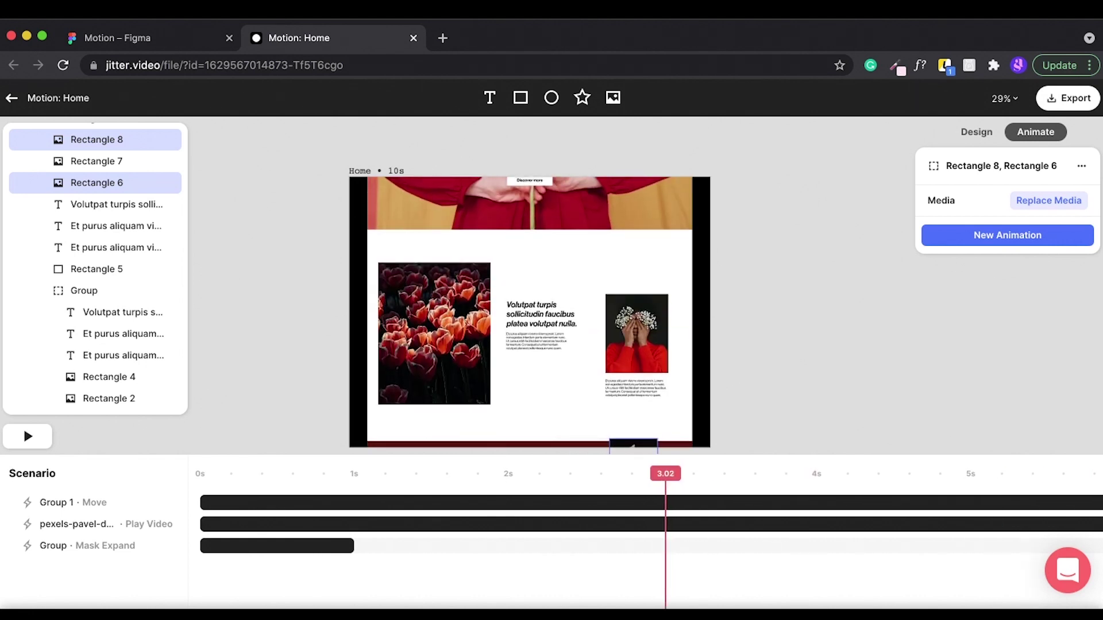
{"action": "left_click", "coordinate": [1007, 235]}
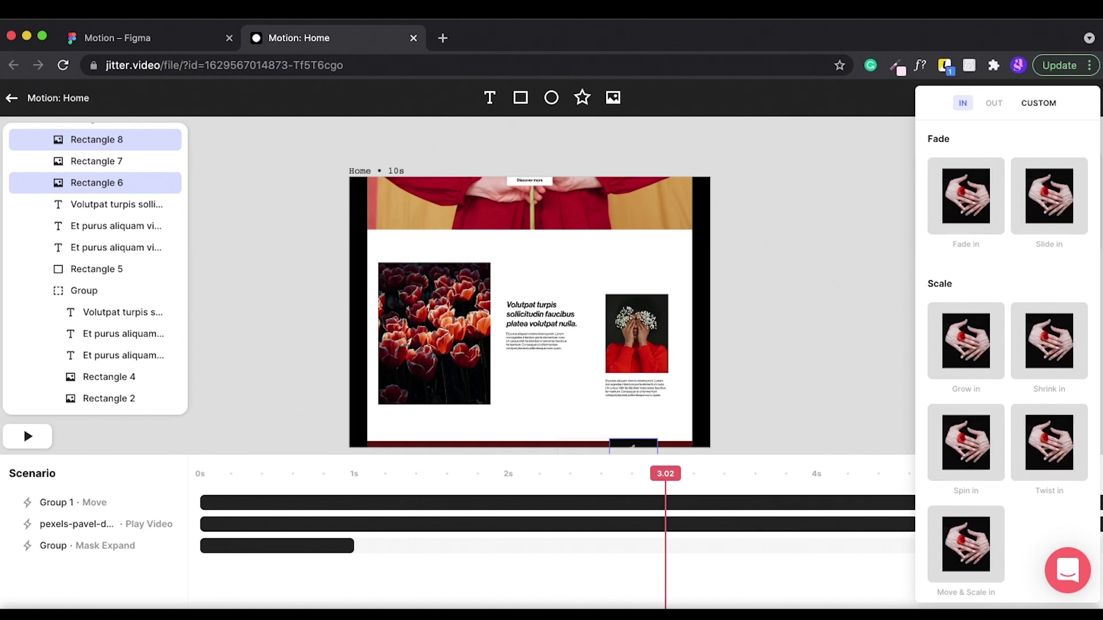
{"action": "left_click", "coordinate": [1039, 103]}
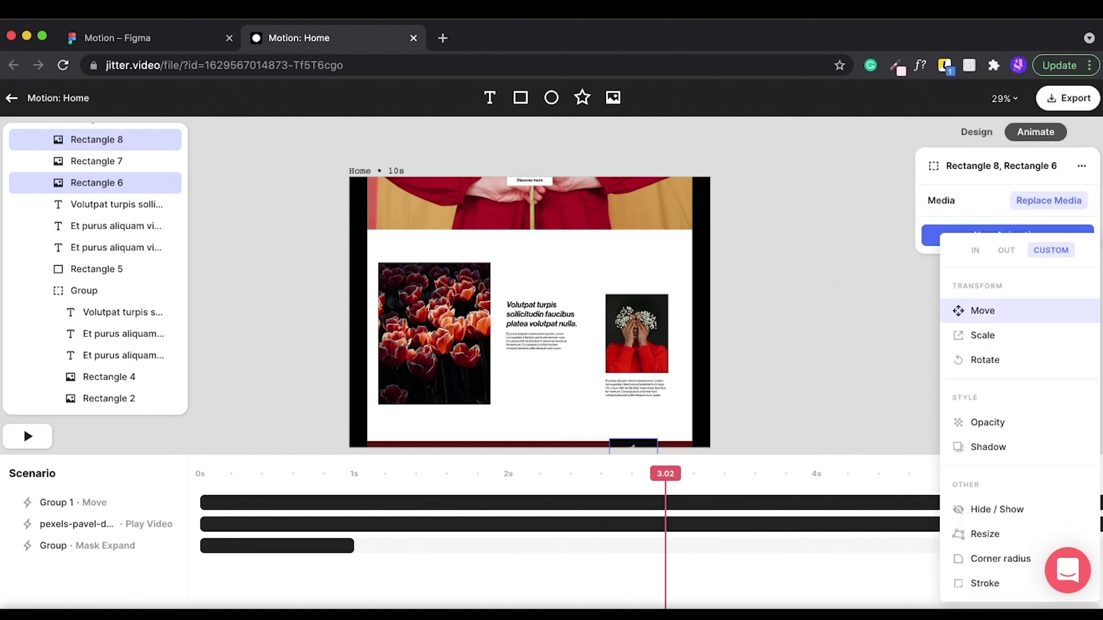
{"action": "left_click", "coordinate": [983, 311]}
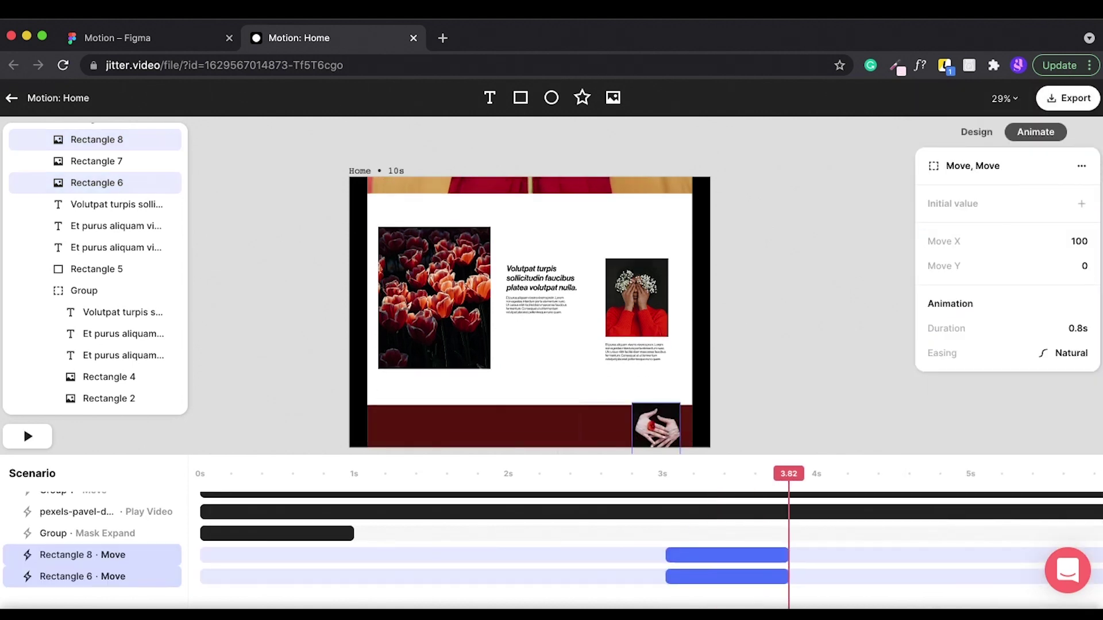
- Make both images' Move run from Y 50 to Y -50 with Move X 0
{"action": "left_click", "coordinate": [1081, 203]}
{"action": "left_click", "coordinate": [1072, 315]}
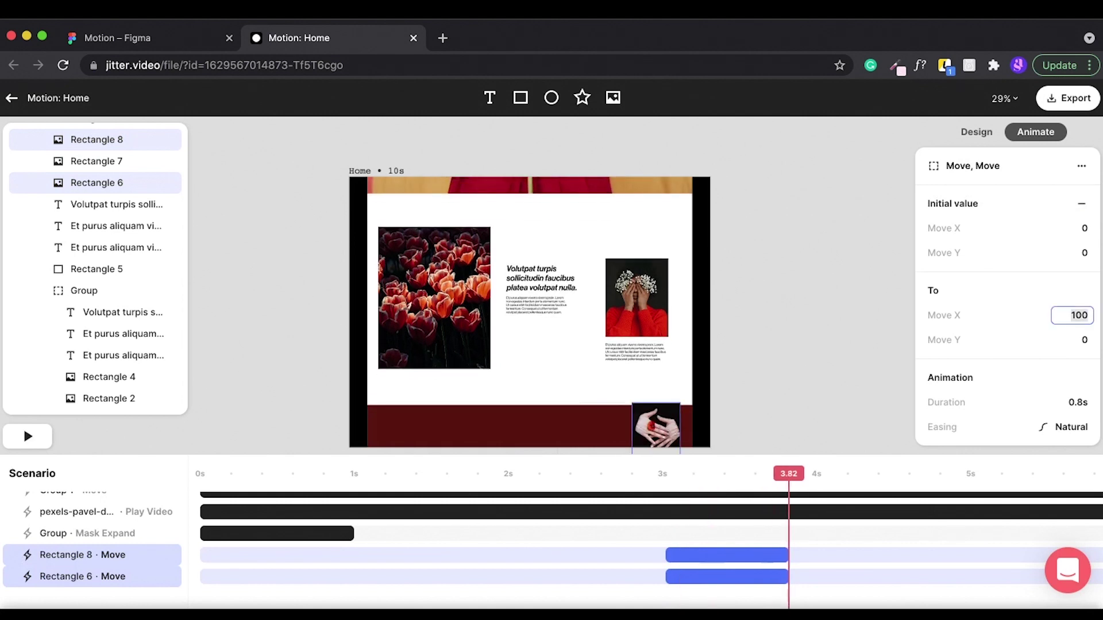
{"action": "type", "text": "0"}
{"action": "key", "text": "Tab"}
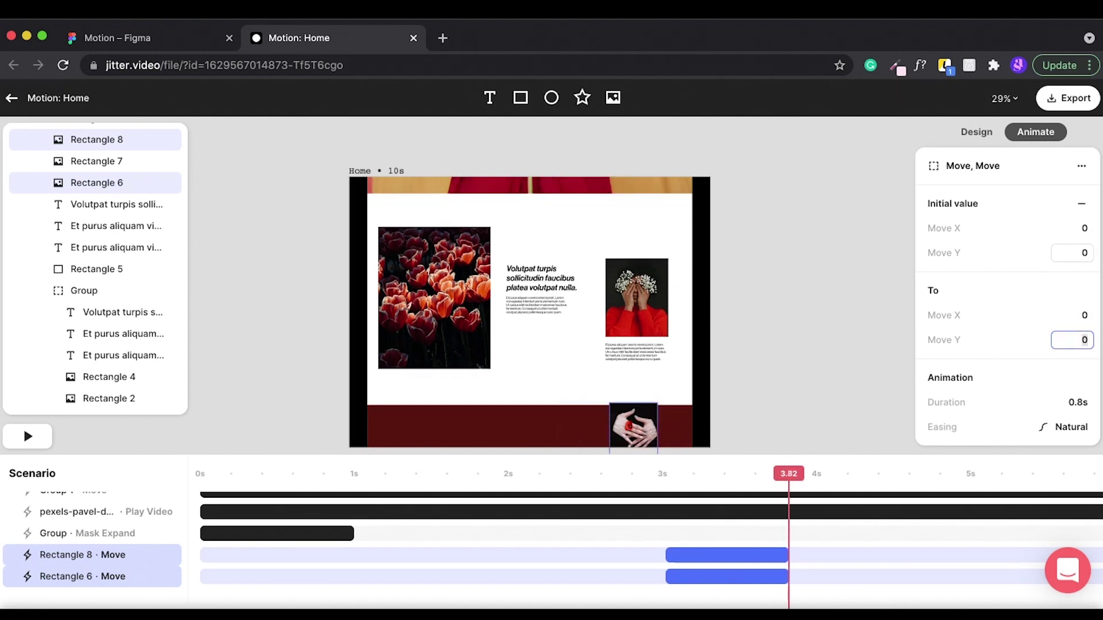
{"action": "left_click", "coordinate": [1072, 253]}
{"action": "type", "text": "50"}
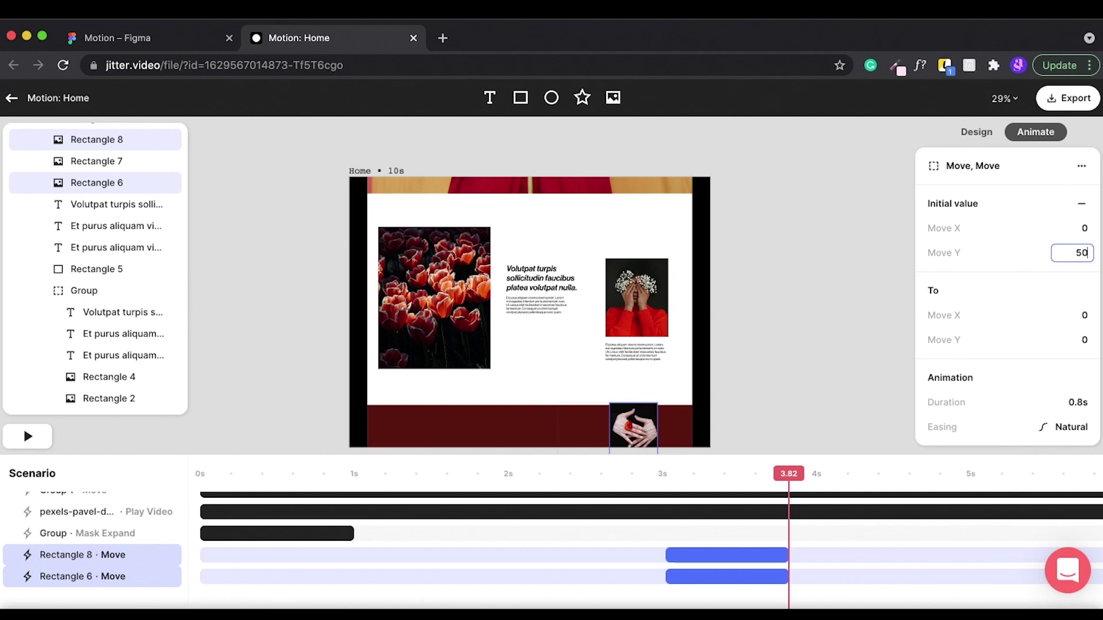
{"action": "key", "text": "Tab"}
{"action": "type", "text": "50"}
{"action": "key", "text": "Return"}
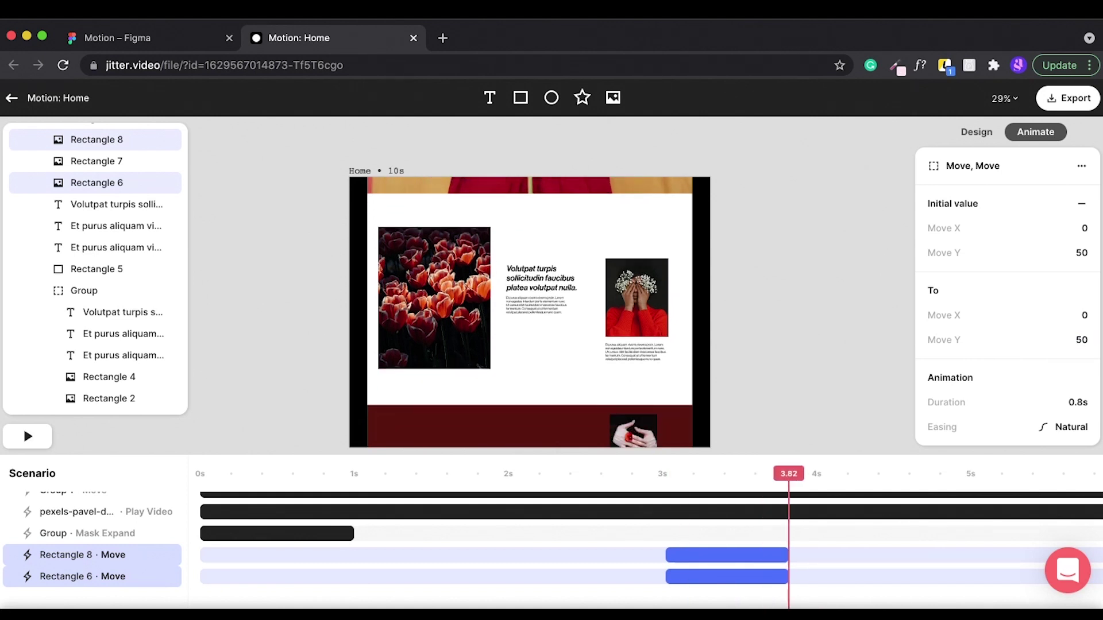
{"action": "left_click", "coordinate": [1072, 339]}
{"action": "type", "text": "-50"}
{"action": "key", "text": "Return"}
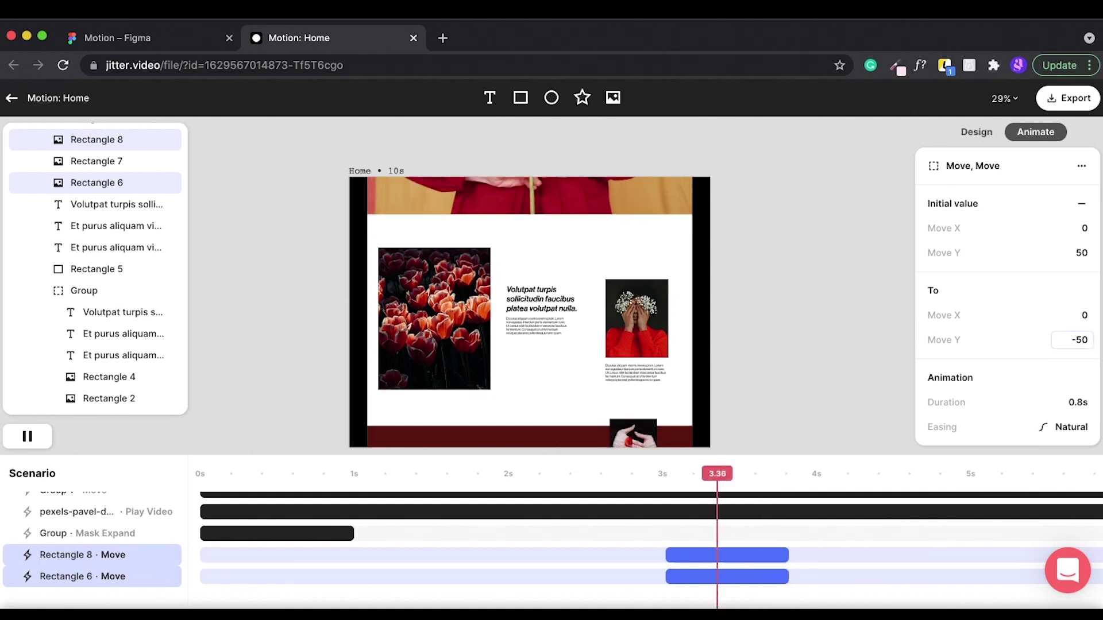
{"action": "key", "text": "Return"}
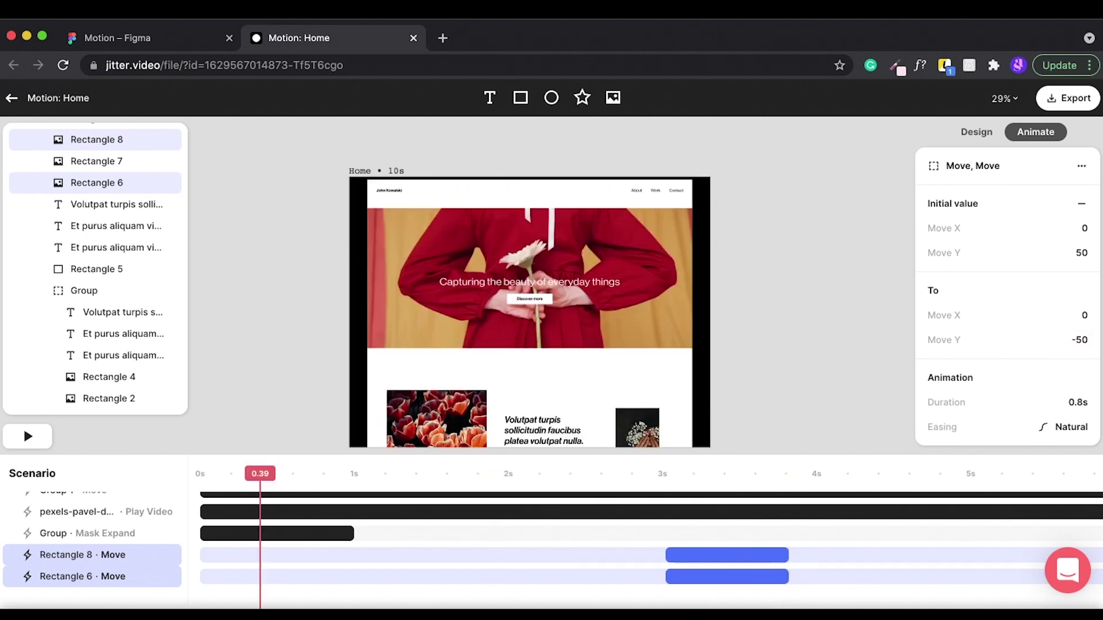
- Play the animation and scrub from about 3.4s to watch the images rise
{"action": "key", "text": "space"}
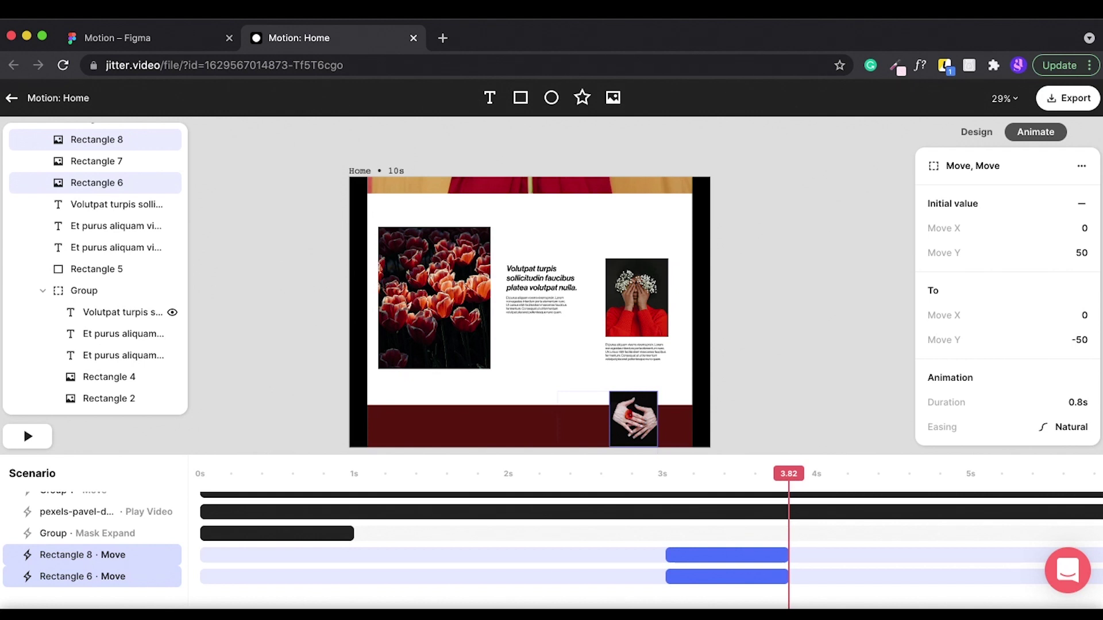
{"action": "key", "text": "space"}
{"action": "left_click", "coordinate": [727, 473]}
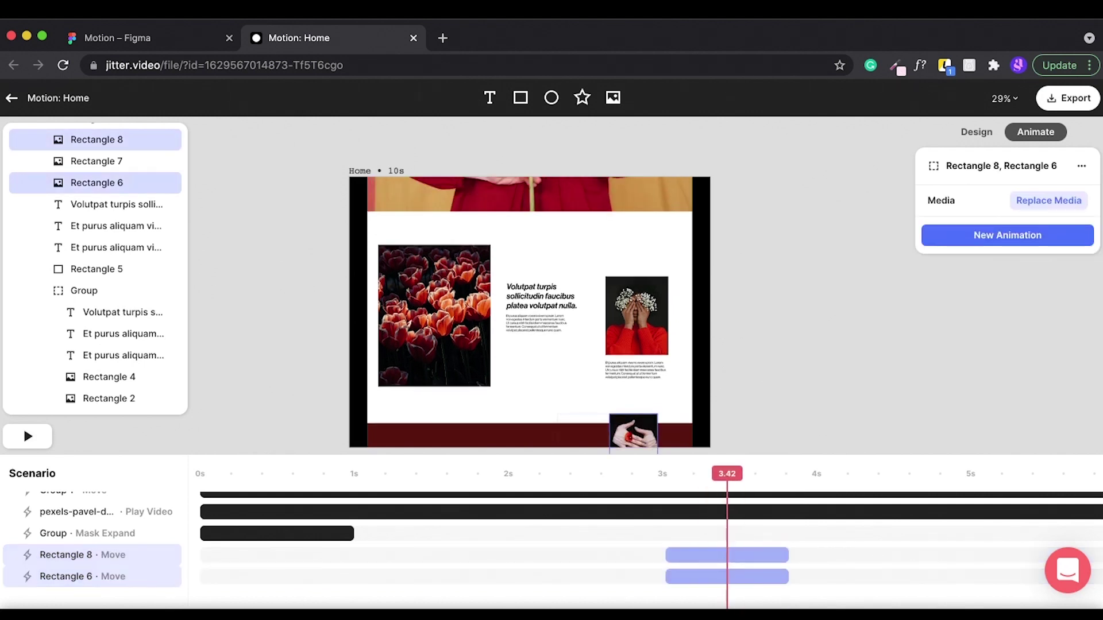
{"action": "mouse_move", "coordinate": [727, 473]}
{"action": "left_mouse_down"}
{"action": "mouse_move", "coordinate": [958, 474]}
{"action": "mouse_move", "coordinate": [826, 474]}
{"action": "left_mouse_up"}
- Give the Volutpat turpis heading a 1s Mask Reveal revealing upward, then preview it
{"action": "left_click", "coordinate": [446, 428]}
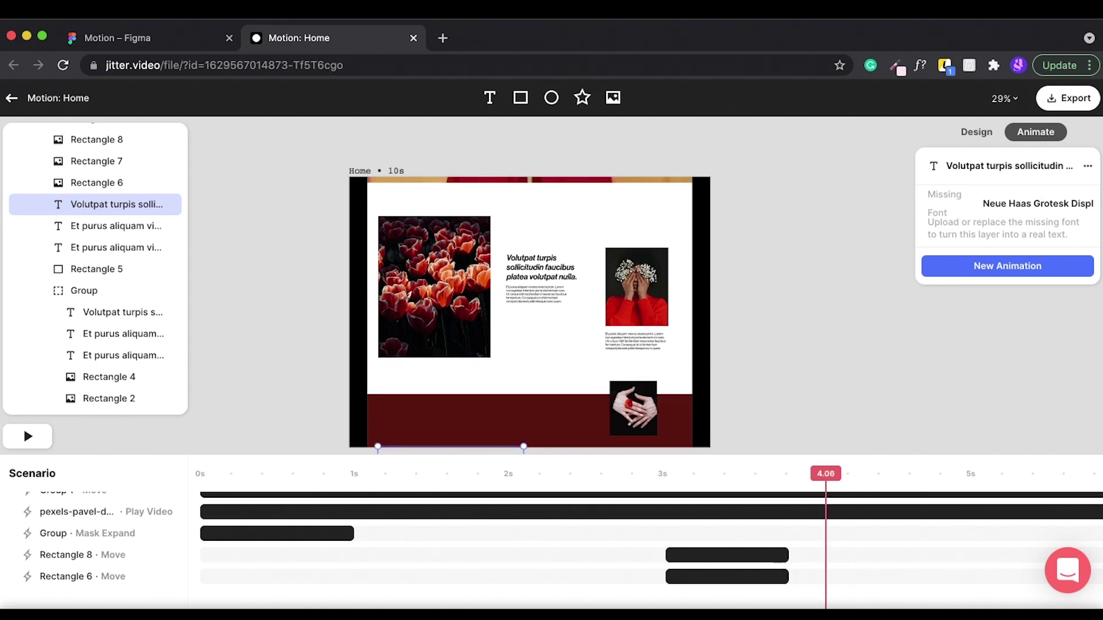
{"action": "left_click", "coordinate": [1007, 265]}
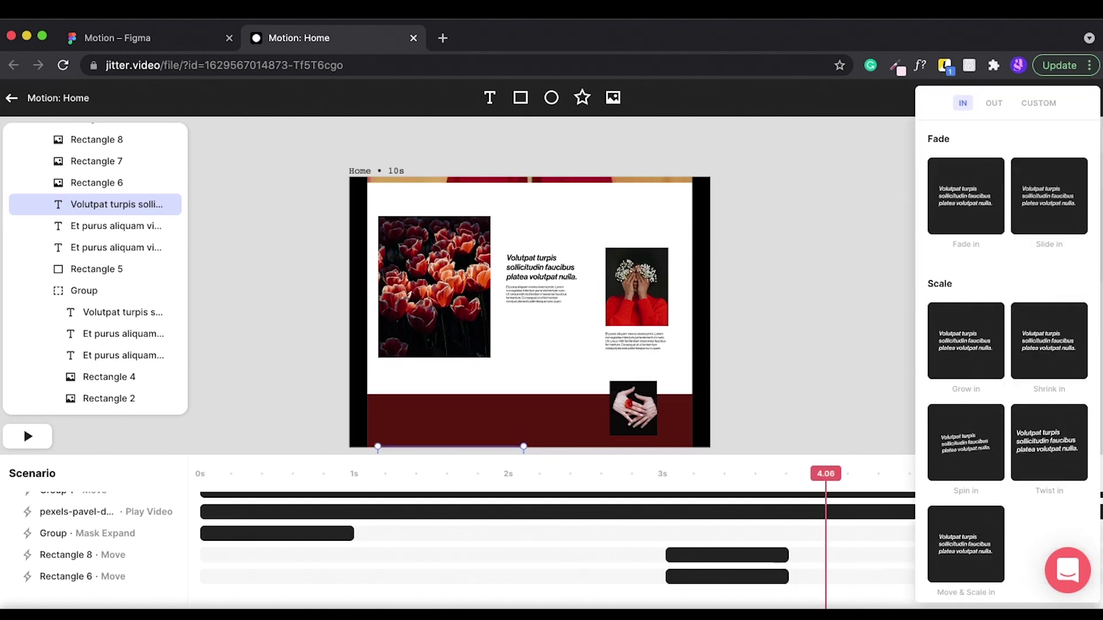
{"action": "scroll", "coordinate": [1008, 344], "scroll_direction": "down", "scroll_amount": 2}
{"action": "scroll", "coordinate": [1008, 345], "scroll_direction": "down", "scroll_amount": 2}
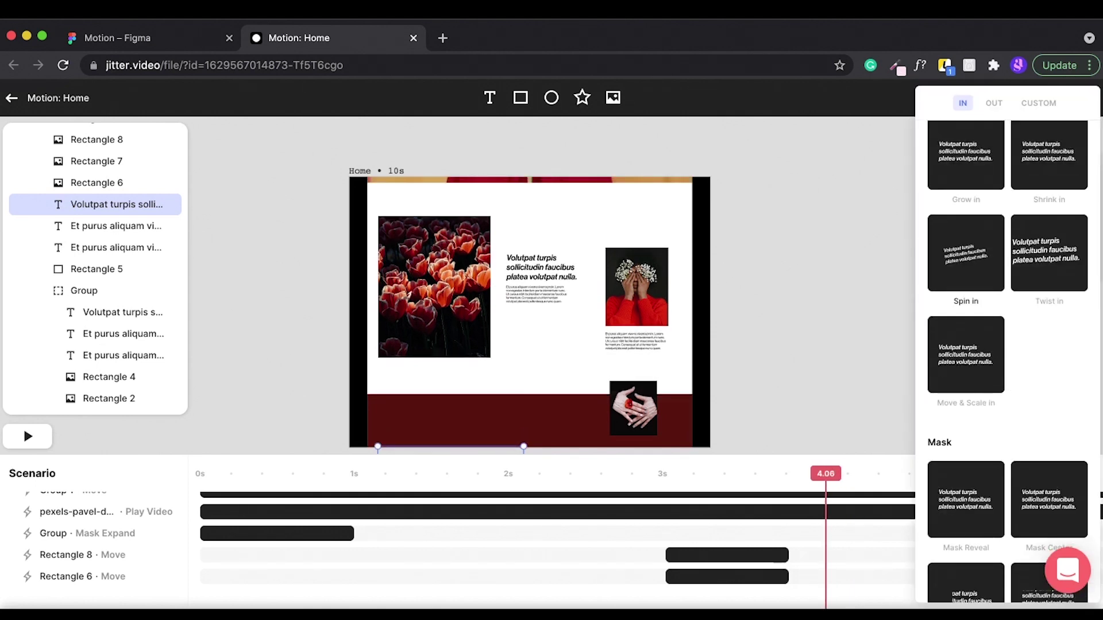
{"action": "scroll", "coordinate": [1007, 345], "scroll_direction": "down", "scroll_amount": 3}
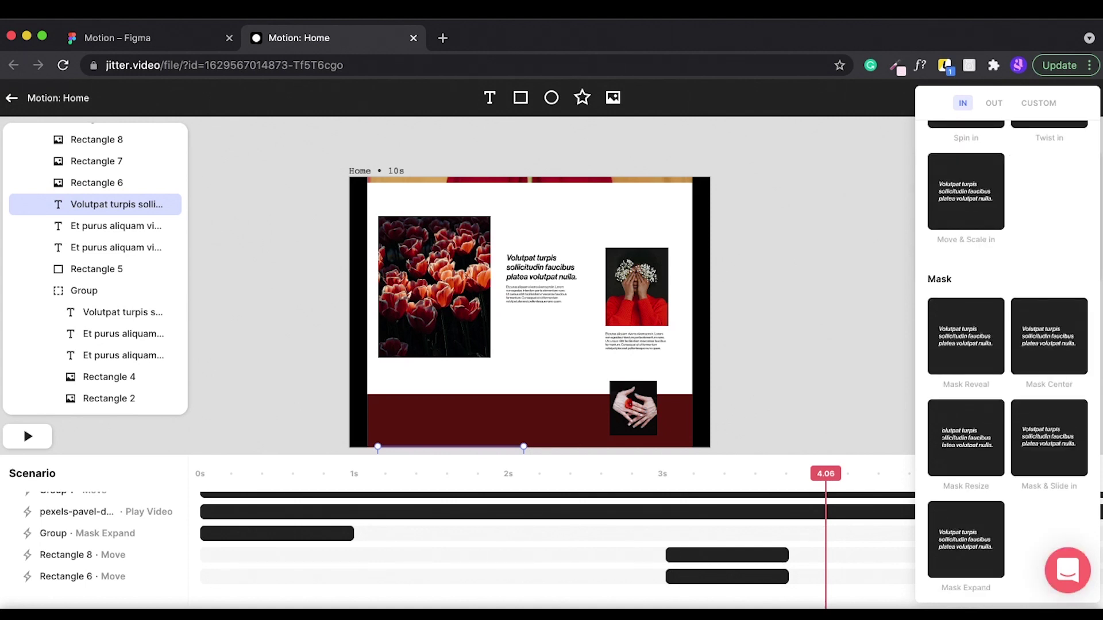
{"action": "scroll", "coordinate": [988, 287], "scroll_direction": "up", "scroll_amount": 1}
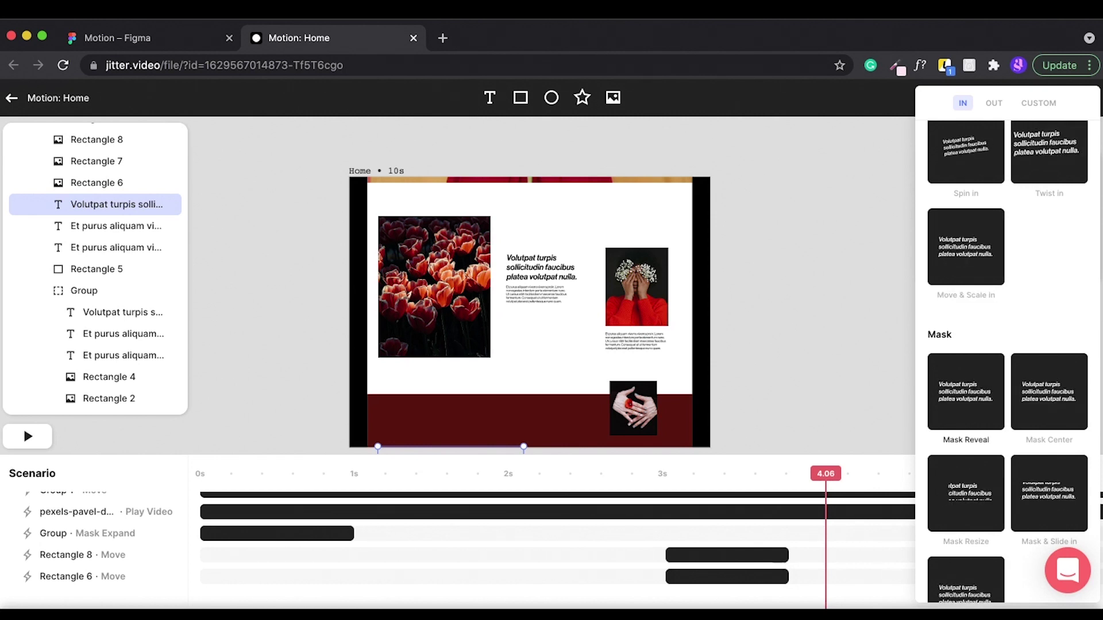
{"action": "left_click", "coordinate": [966, 392]}
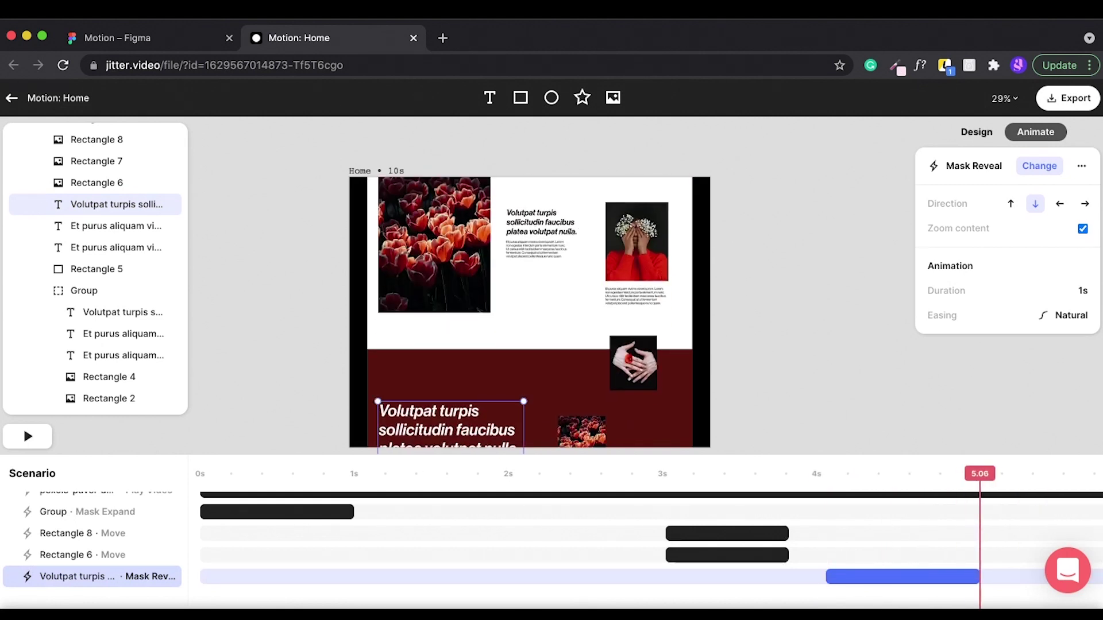
{"action": "left_click", "coordinate": [1010, 203]}
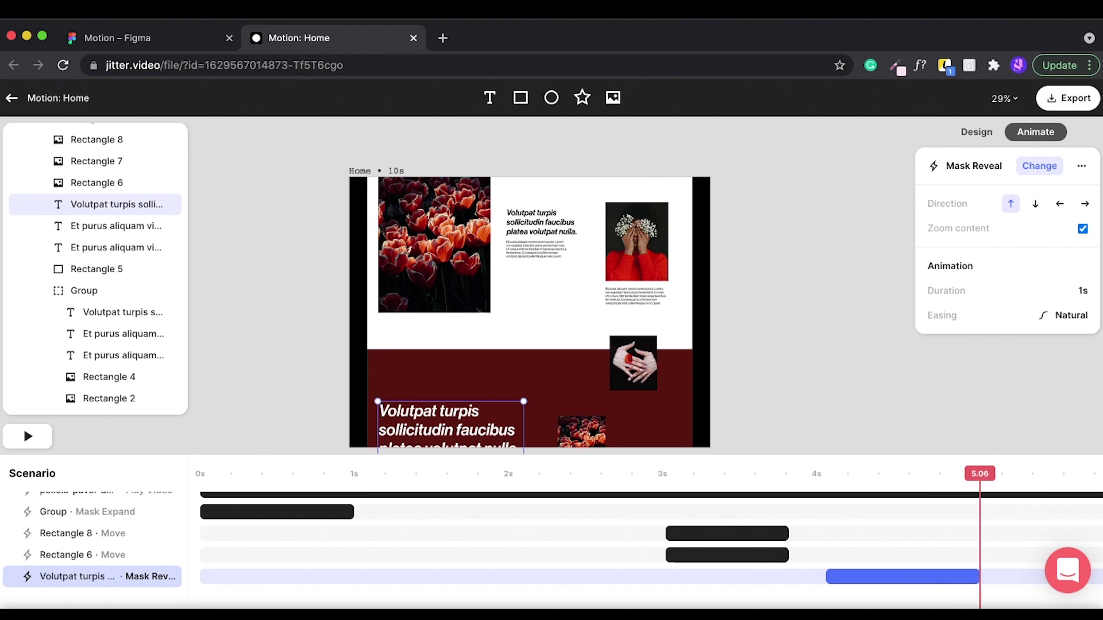
{"action": "key", "text": "space"}
{"action": "key", "text": "space"}
{"action": "key", "text": "Escape"}
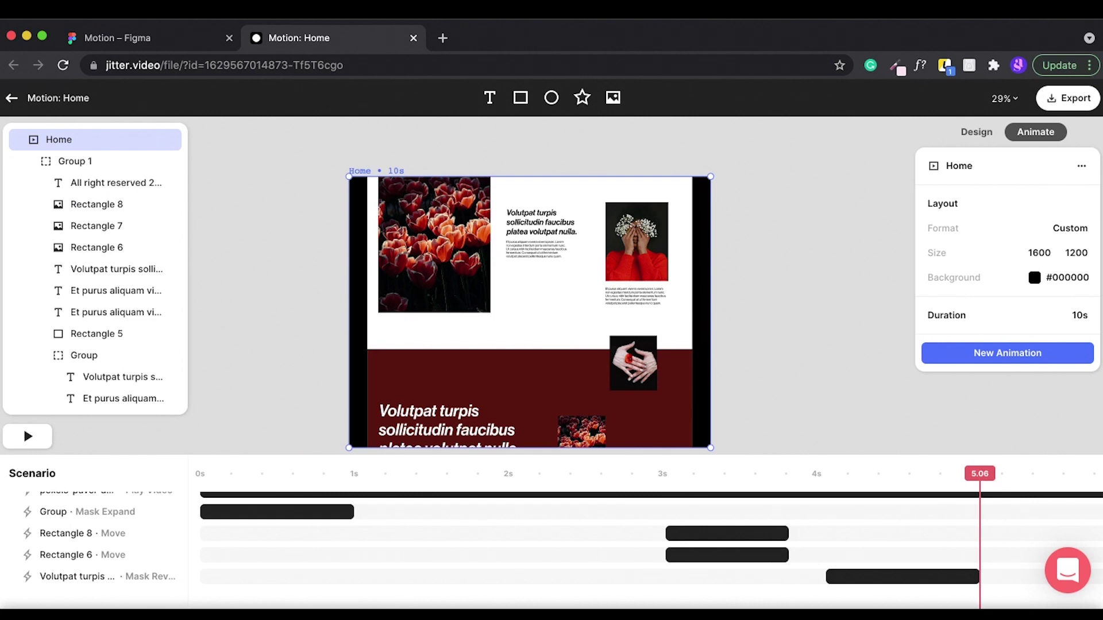
{"action": "key", "text": "space"}
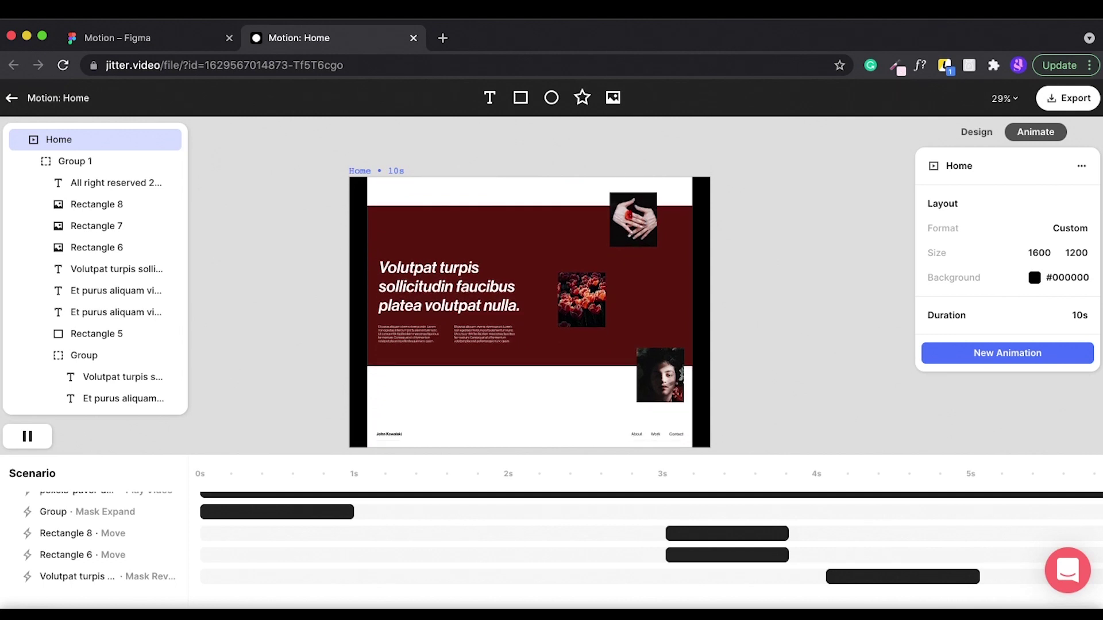
{"action": "key", "text": "space"}
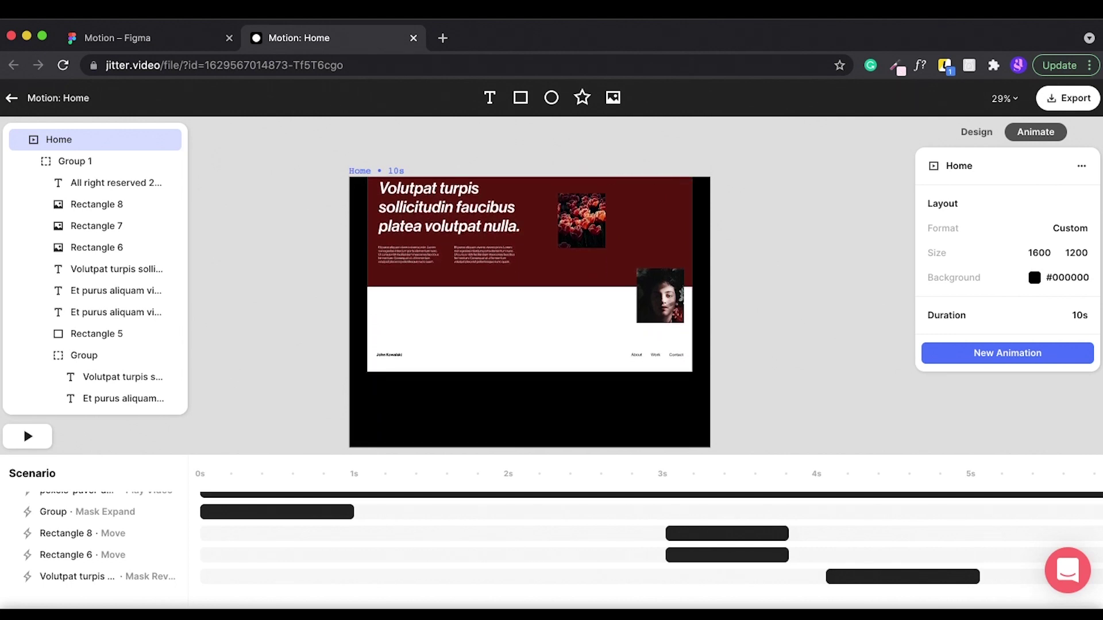
{"action": "key", "text": "space"}
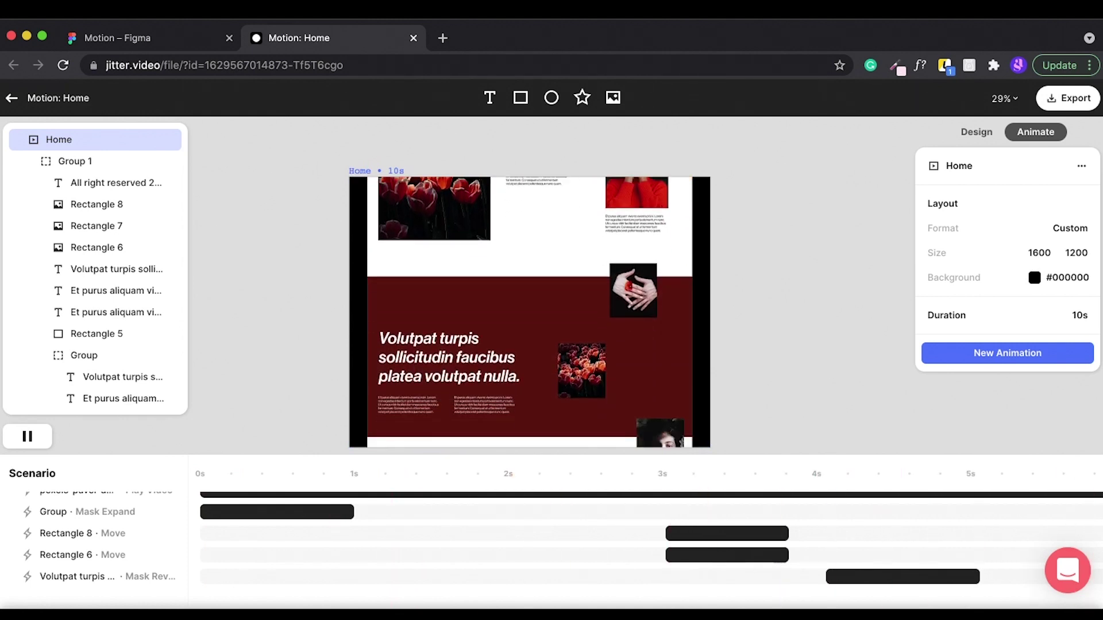
{"action": "key", "text": "space"}
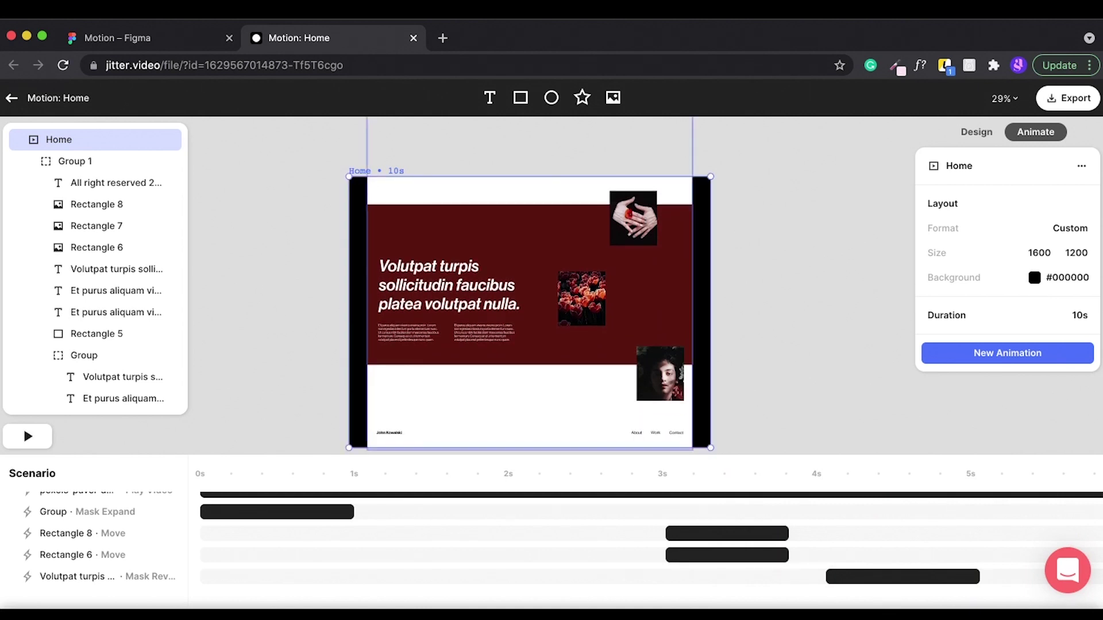
{"action": "key", "text": "Left"}
{"action": "key", "text": "Left"}
{"action": "key", "text": "Left"}
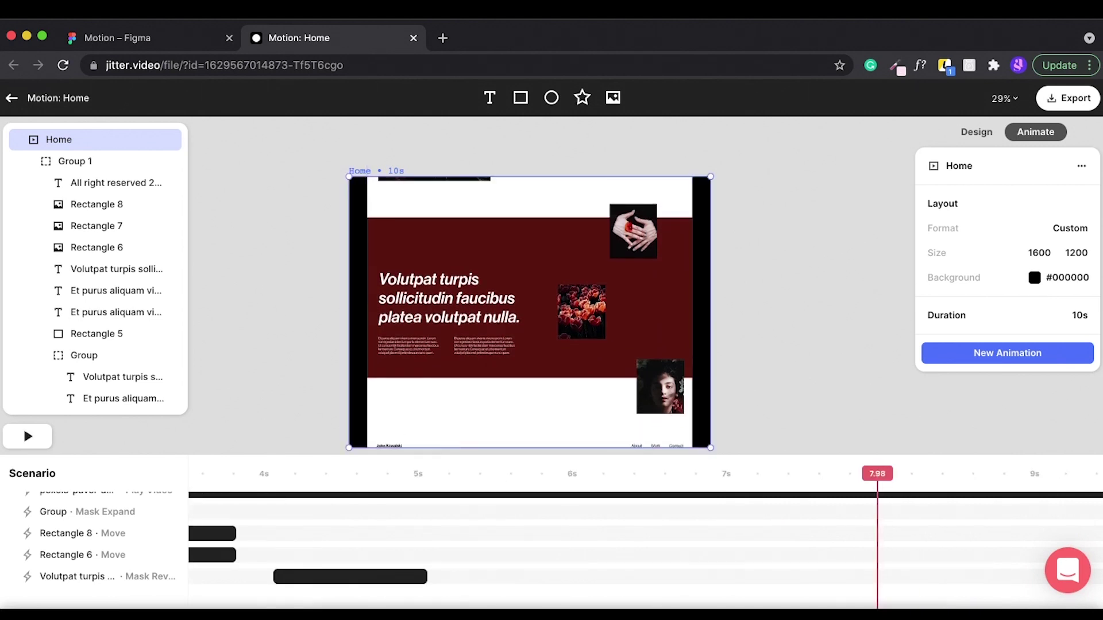
{"action": "key", "text": "Left"}
{"action": "key", "text": "Left"}
{"action": "key", "text": "Left"}
{"action": "key", "text": "Left"}
{"action": "key", "text": "Left"}
{"action": "key", "text": "Left"}
{"action": "key", "text": "Left"}
{"action": "key", "text": "Left"}
{"action": "key", "text": "Left"}
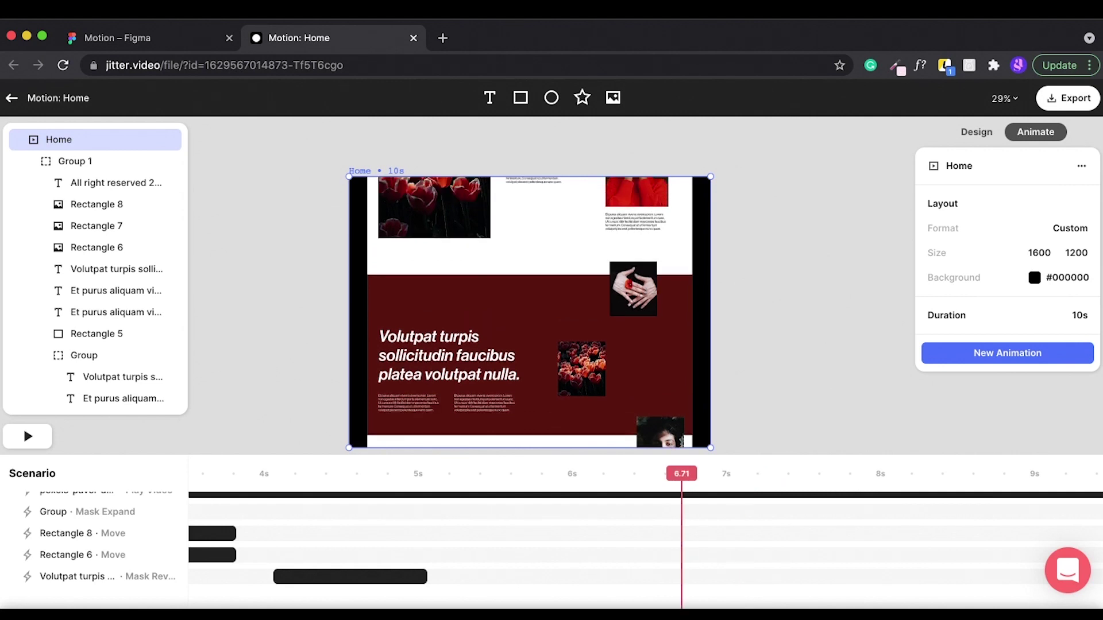
{"action": "key", "text": "Left"}
{"action": "key", "text": "Left"}
{"action": "key", "text": "Left"}
- Add a custom Move animation to Rectangle 7 starting at about 6 seconds
{"action": "left_click", "coordinate": [660, 438]}
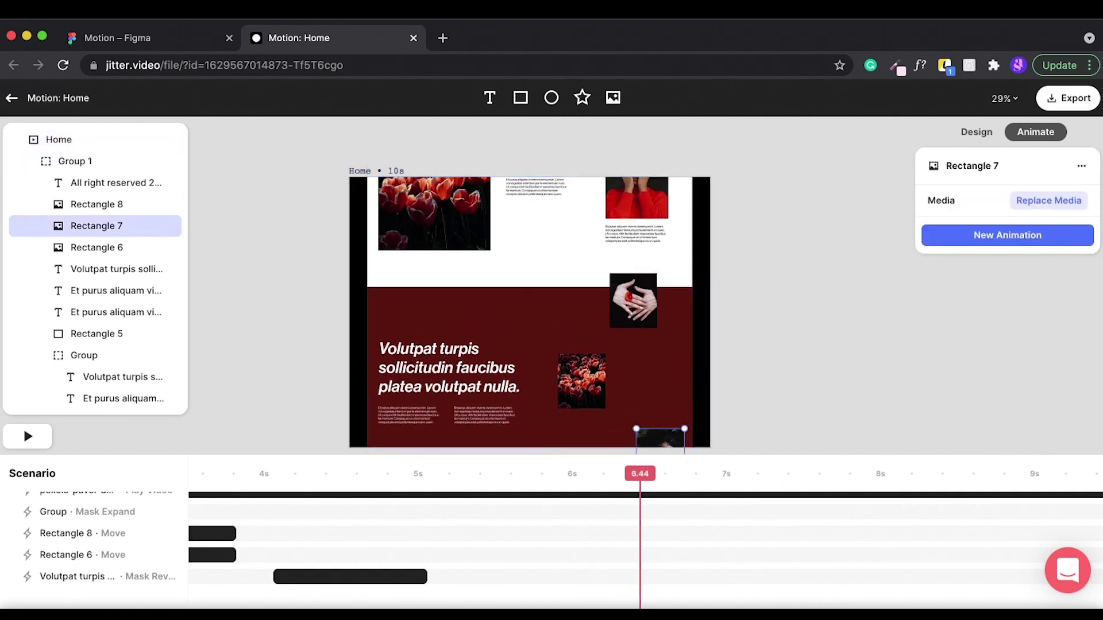
{"action": "key", "text": "Left"}
{"action": "key", "text": "Left"}
{"action": "key", "text": "Left"}
{"action": "key", "text": "Left"}
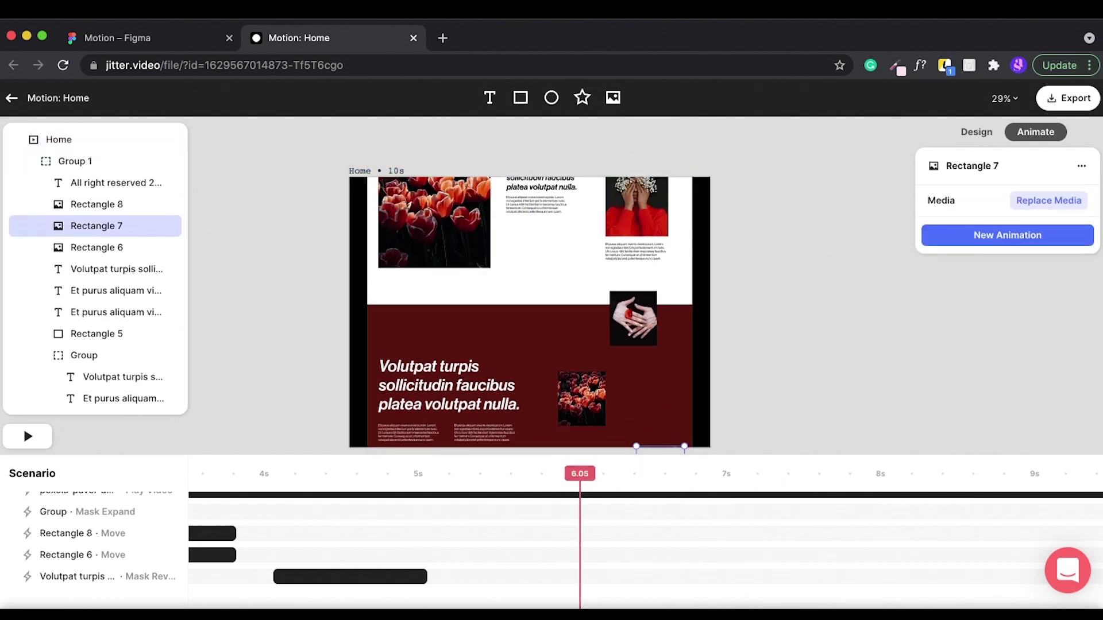
{"action": "left_click", "coordinate": [1007, 235]}
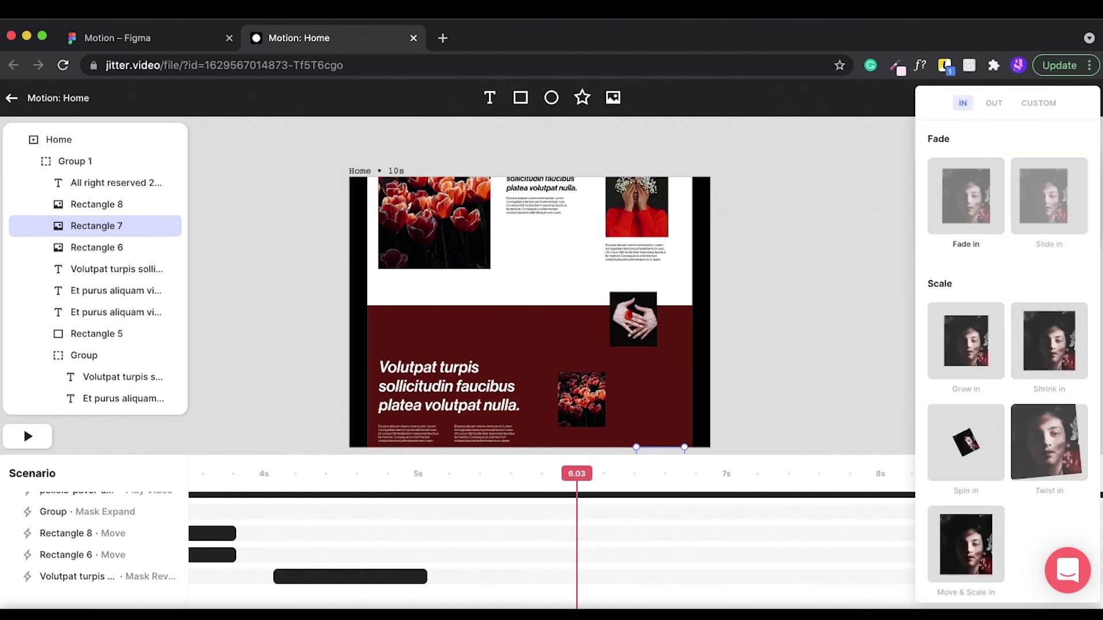
{"action": "left_click", "coordinate": [1039, 103]}
{"action": "left_click", "coordinate": [983, 311]}
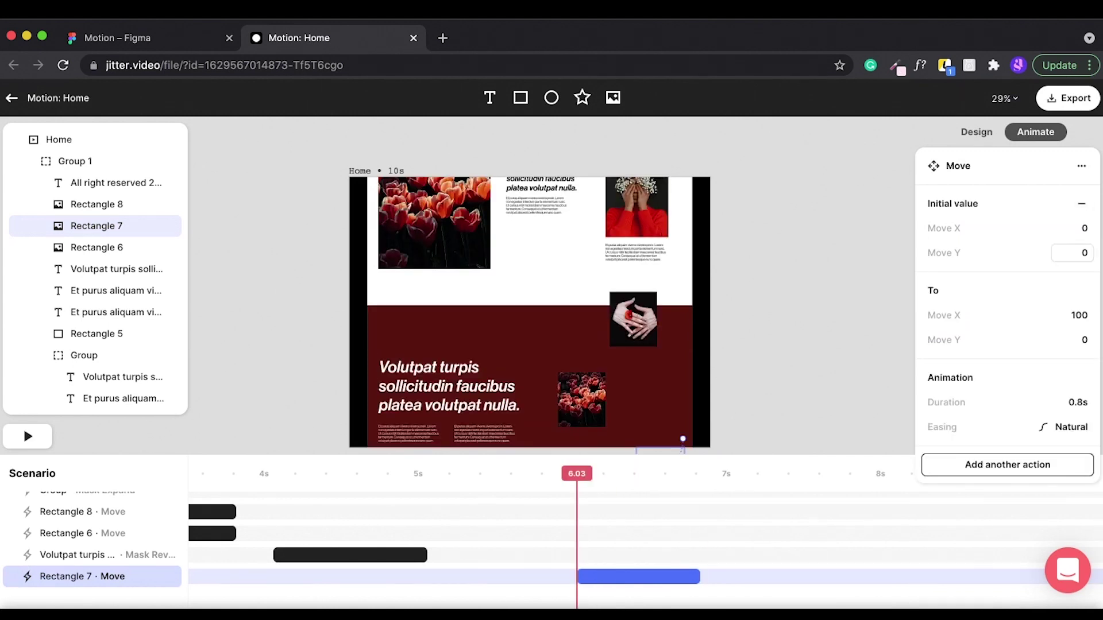
- Set the move to Initial Y 50, To X 0 and To Y -50, then preview
{"action": "type", "text": "50"}
{"action": "key", "text": "Tab"}
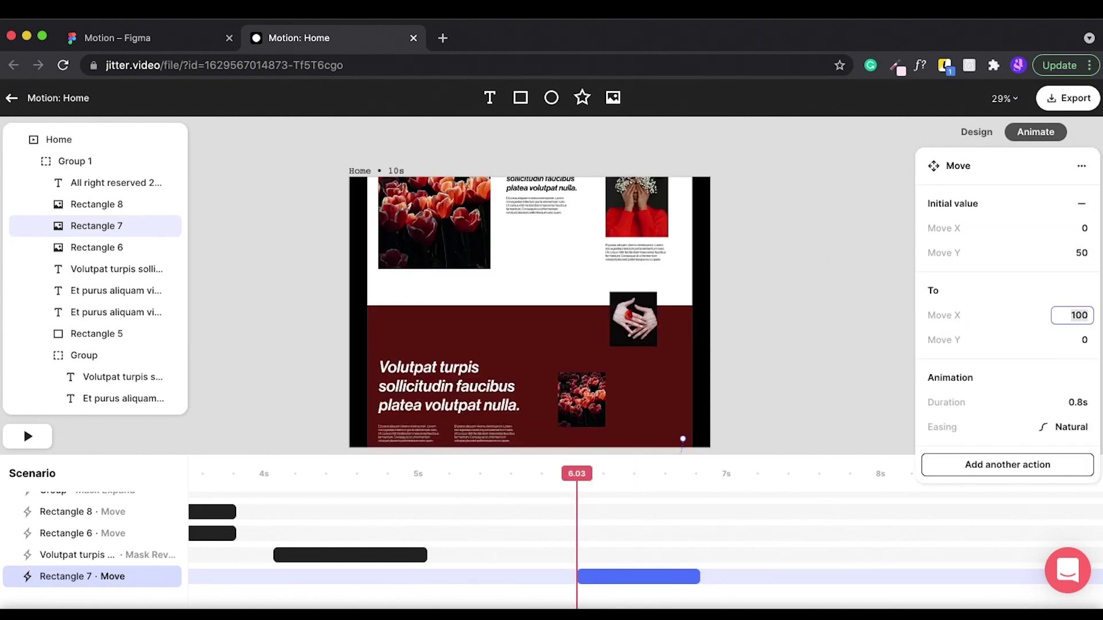
{"action": "type", "text": "0"}
{"action": "key", "text": "Tab"}
{"action": "type", "text": "-50"}
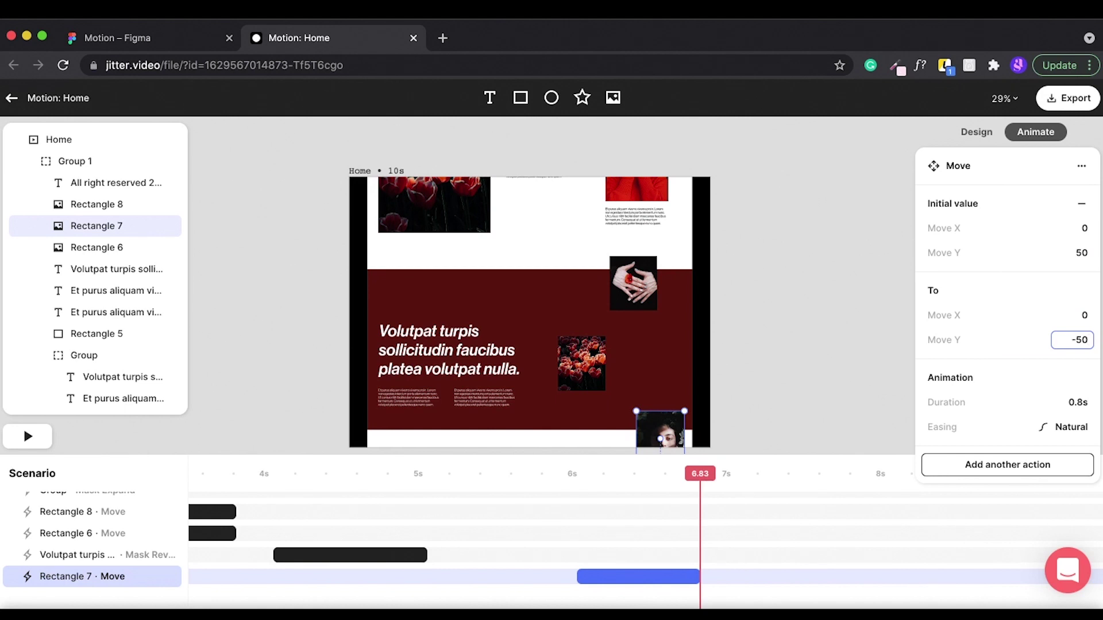
{"action": "key", "text": "Return"}
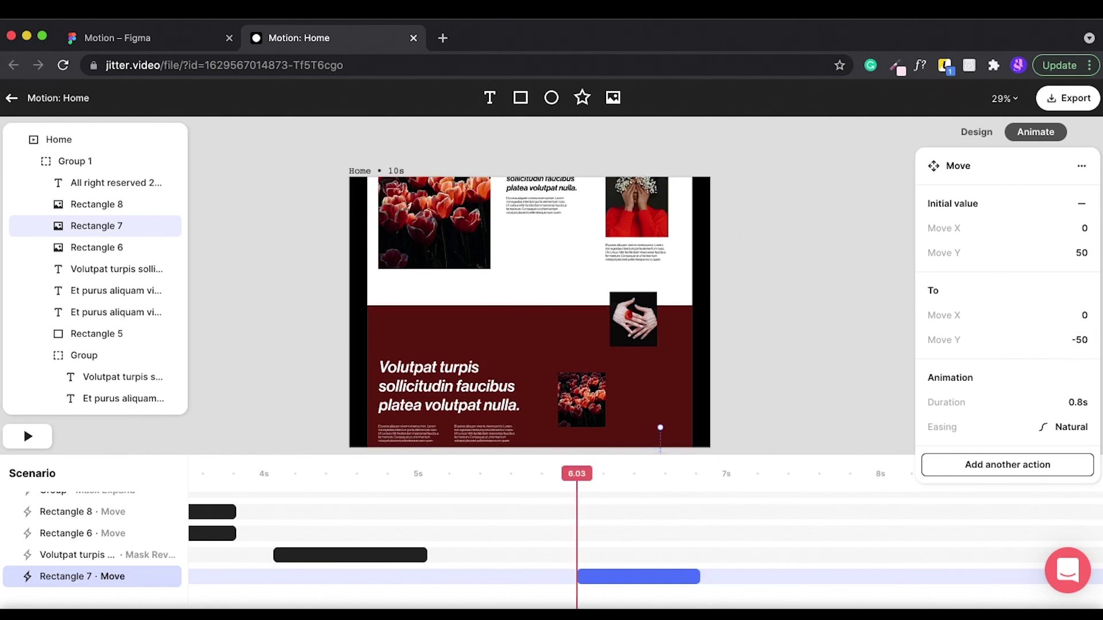
{"action": "key", "text": "space"}
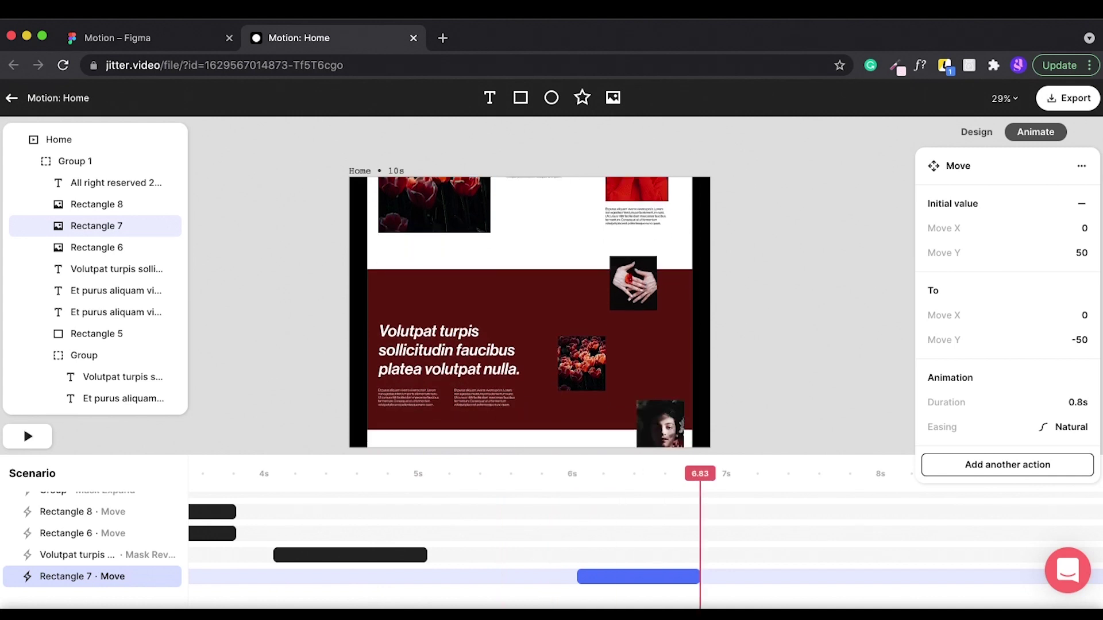
{"action": "key", "text": "Escape"}
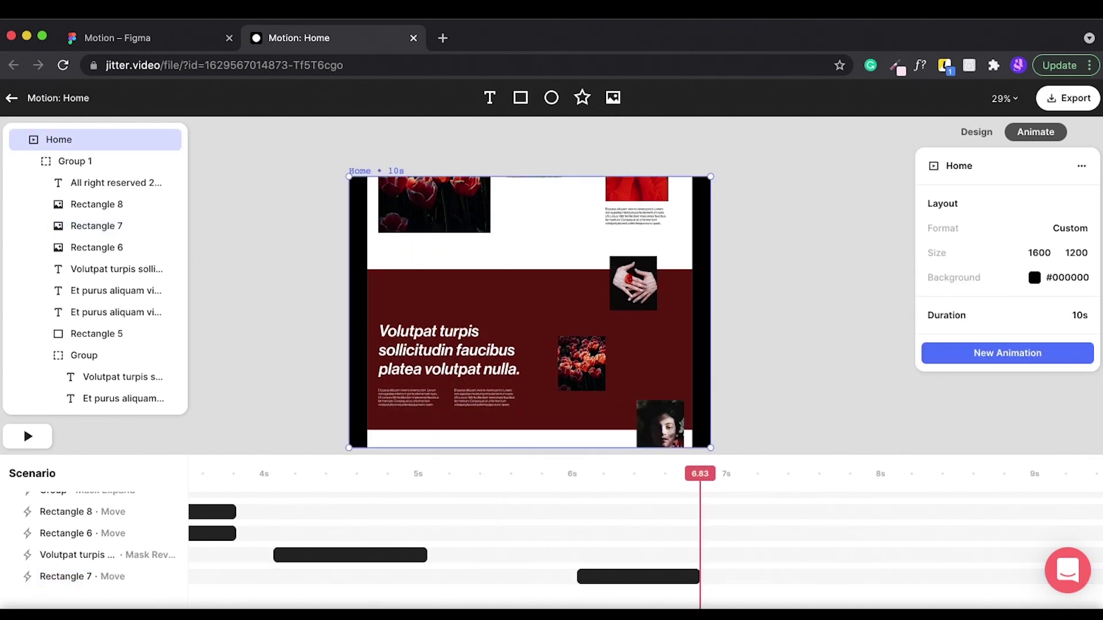
{"action": "key", "text": "space"}
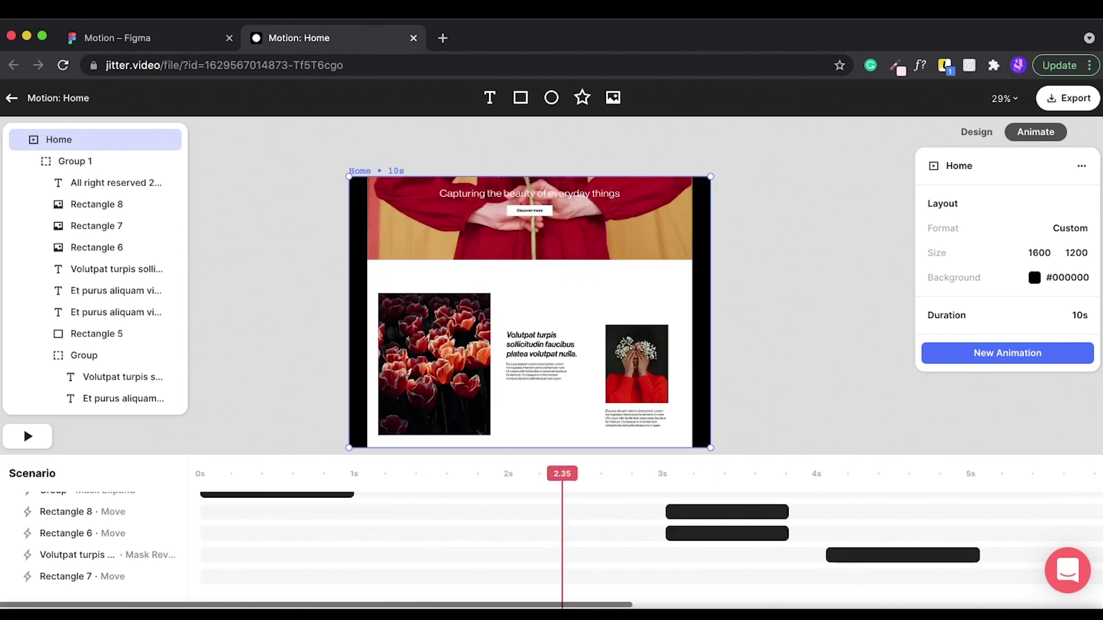
{"action": "key", "text": "space"}
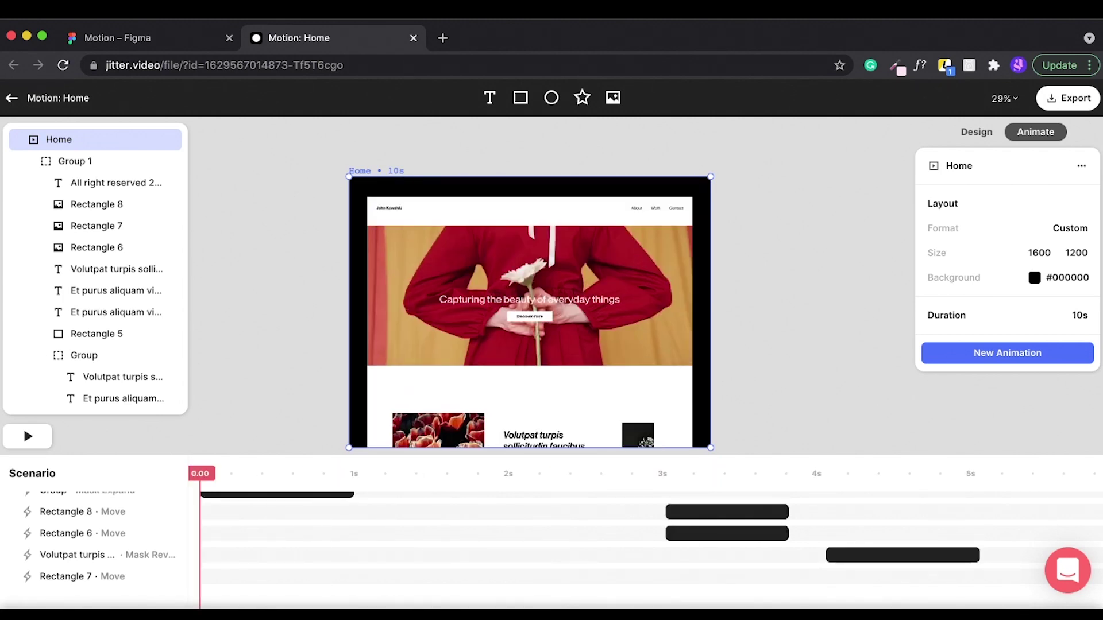
{"action": "key", "text": "space"}
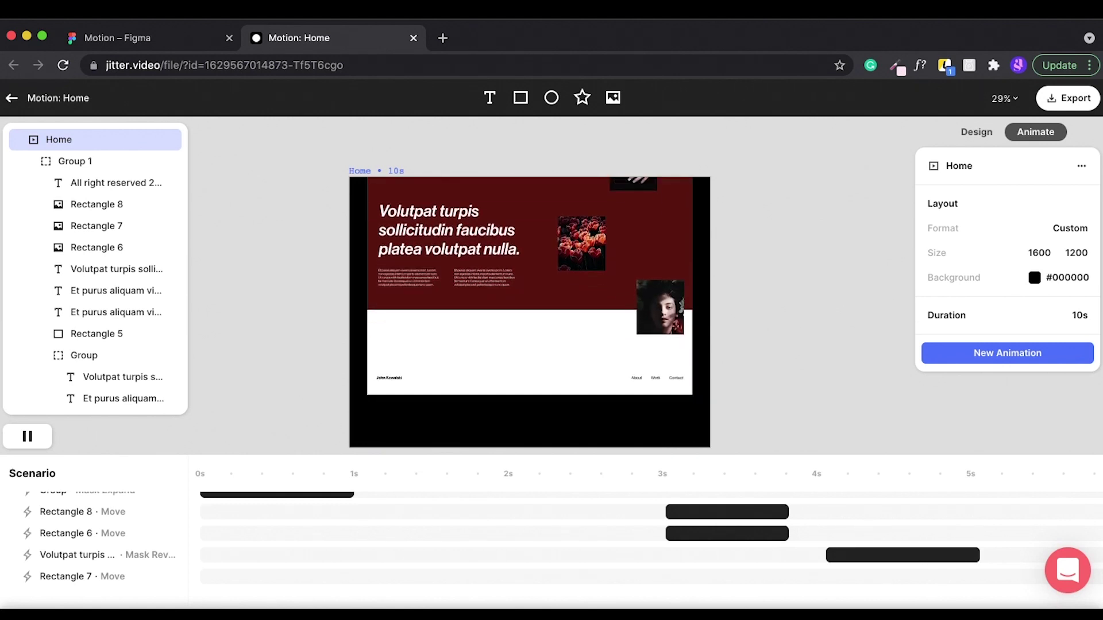
{"action": "left_click", "coordinate": [23, 426]}
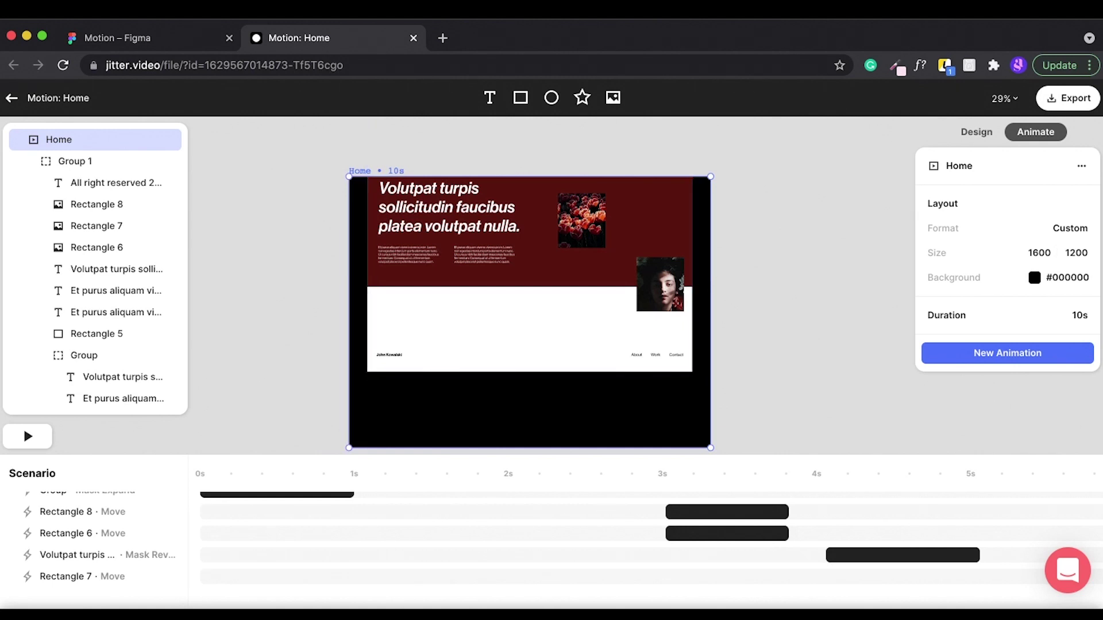
{"action": "left_click", "coordinate": [1067, 98]}
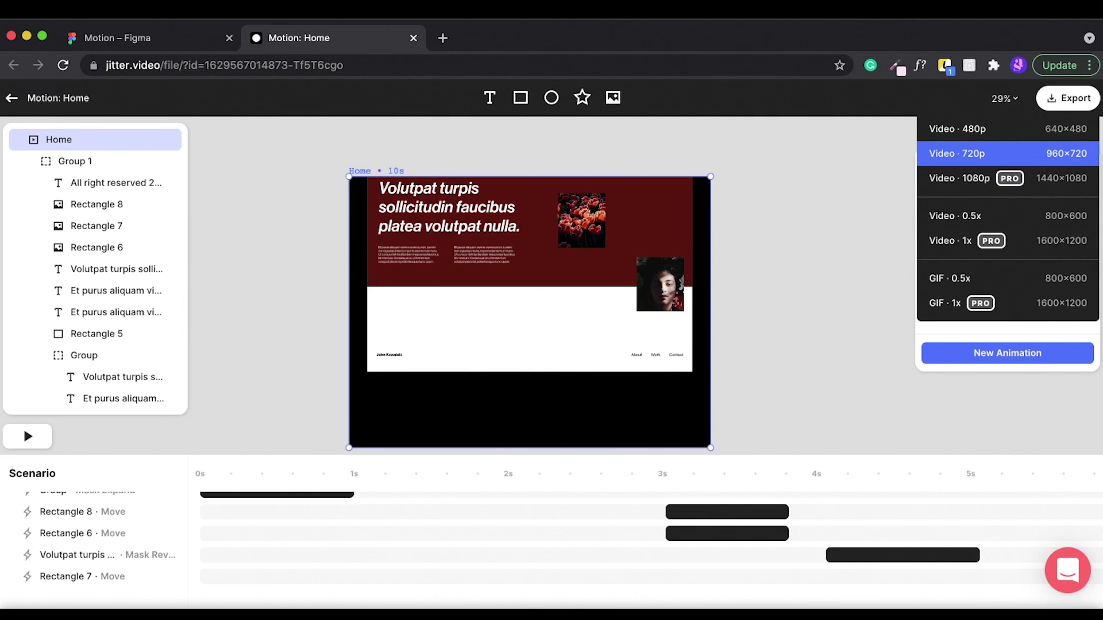
{"action": "key", "text": "Escape"}
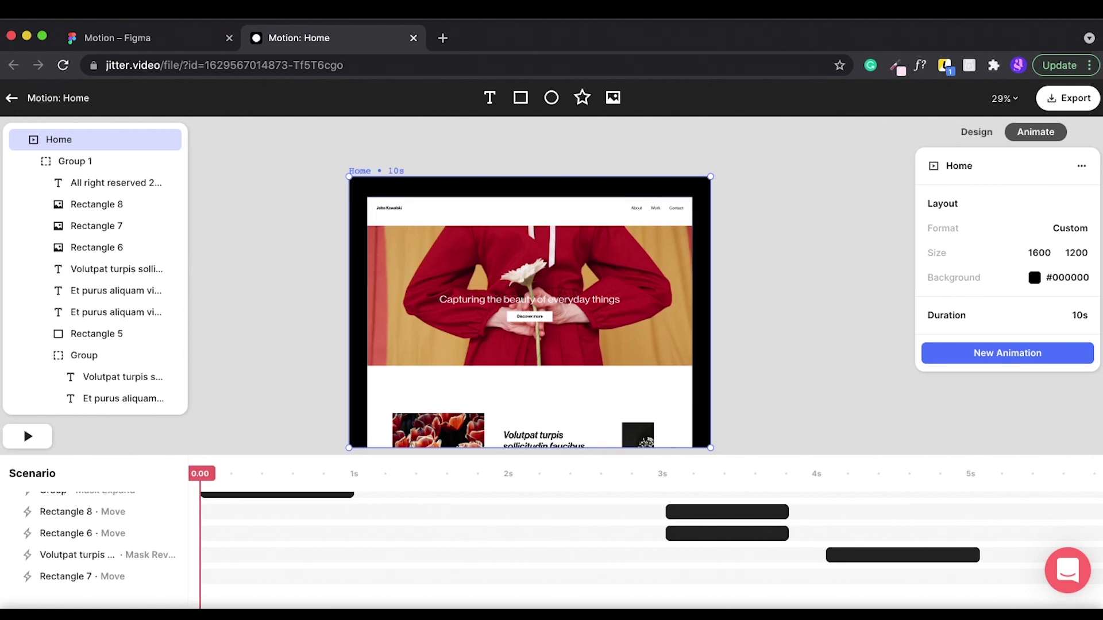
{"action": "key", "text": "space"}
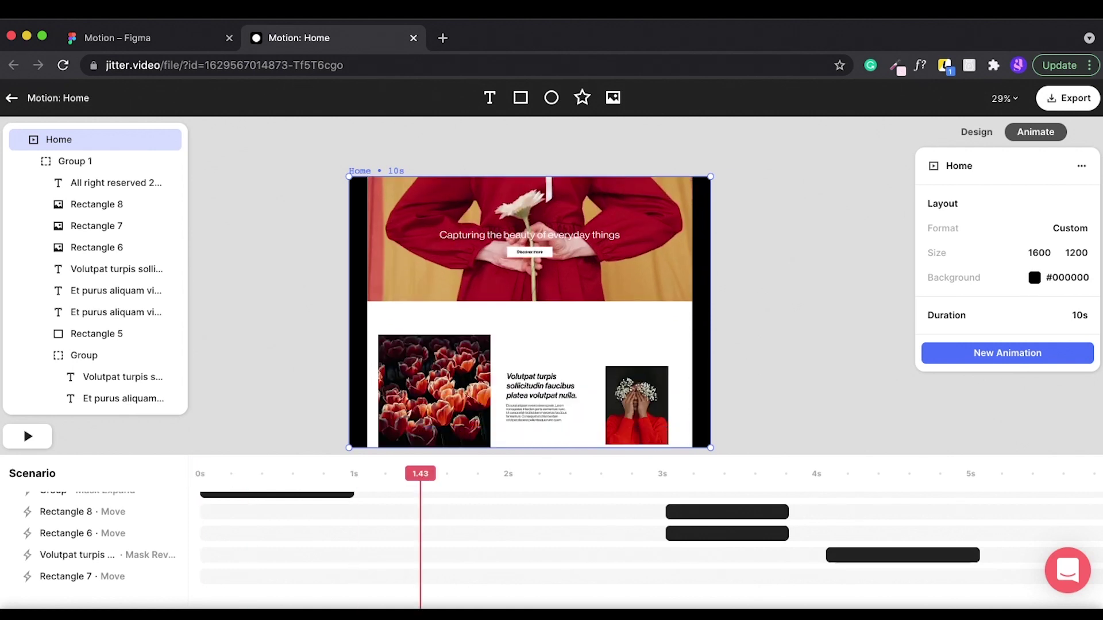
{"action": "left_click", "coordinate": [84, 355]}
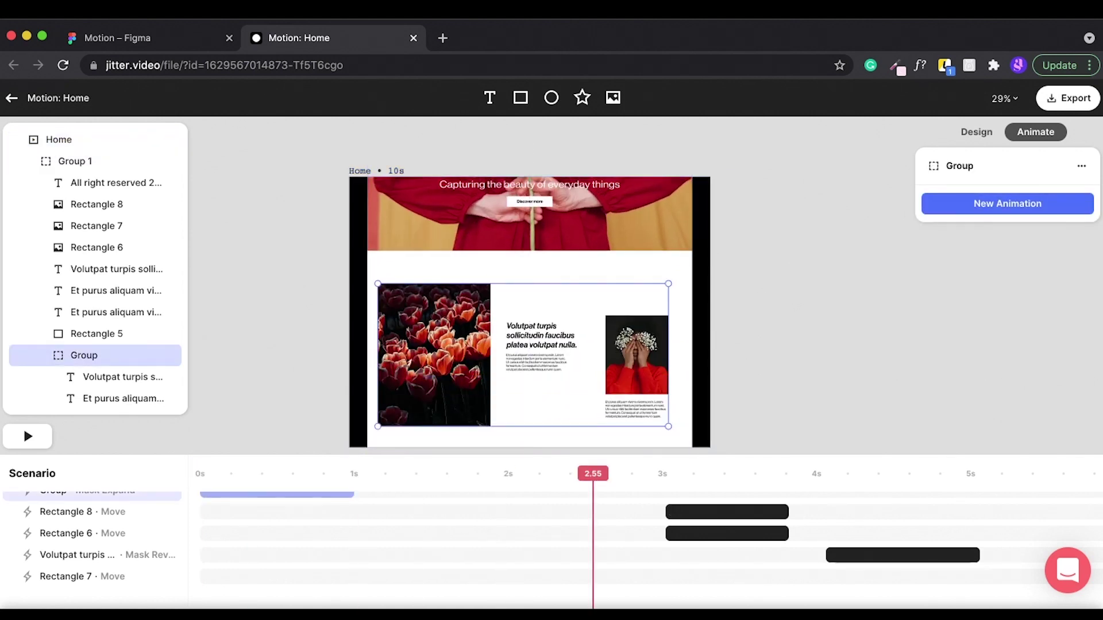
{"action": "key", "text": "space"}
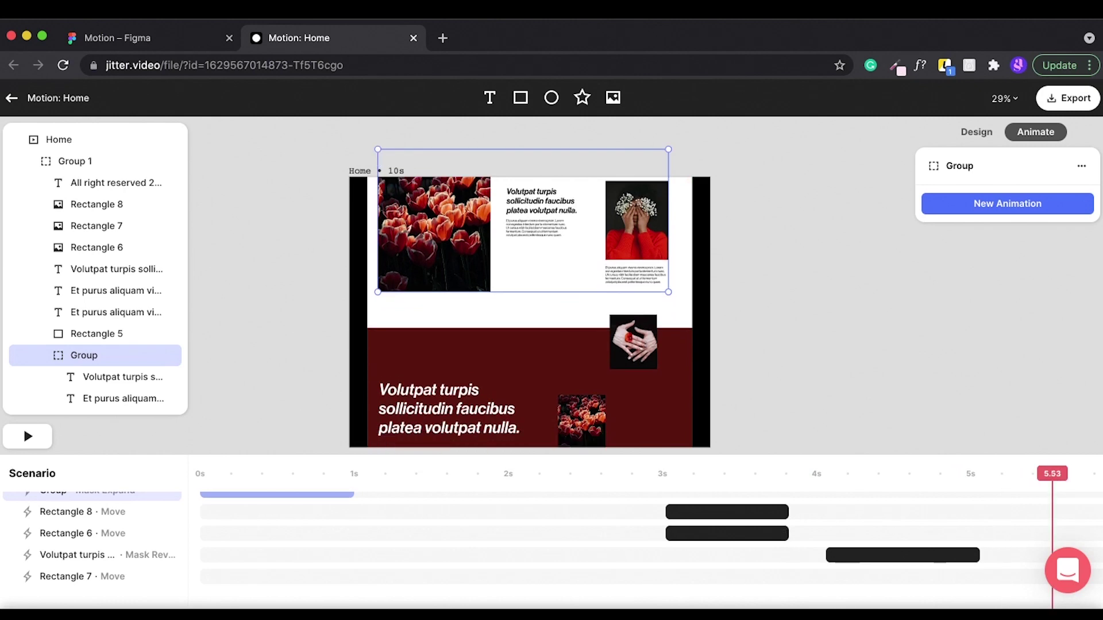
{"action": "mouse_move", "coordinate": [1049, 473]}
{"action": "left_mouse_down"}
{"action": "mouse_move", "coordinate": [200, 473]}
{"action": "mouse_move", "coordinate": [454, 474]}
{"action": "left_mouse_up"}
{"action": "key", "text": "Escape"}
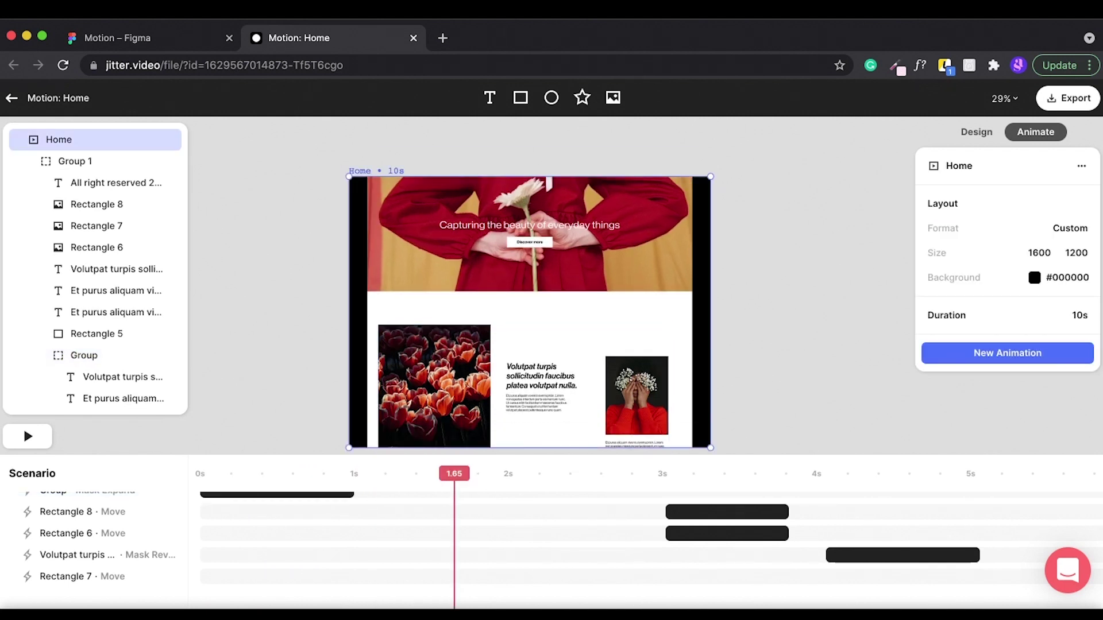
{"action": "mouse_move", "coordinate": [453, 473]}
{"action": "left_mouse_down"}
{"action": "mouse_move", "coordinate": [1100, 473]}
{"action": "mouse_move", "coordinate": [1017, 473]}
{"action": "mouse_move", "coordinate": [1035, 473]}
{"action": "left_mouse_up"}
- Browse the custom In and Out animation presets for the Rectangle 6 hands image
{"action": "double_click", "coordinate": [633, 347]}
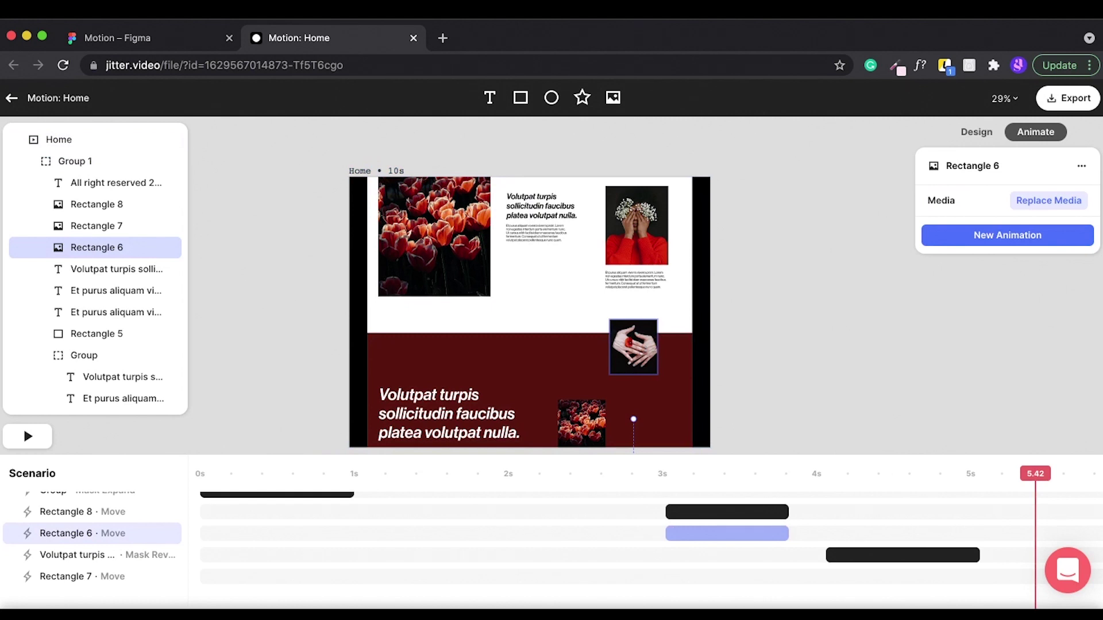
{"action": "left_click", "coordinate": [1007, 235]}
{"action": "left_click", "coordinate": [1045, 102]}
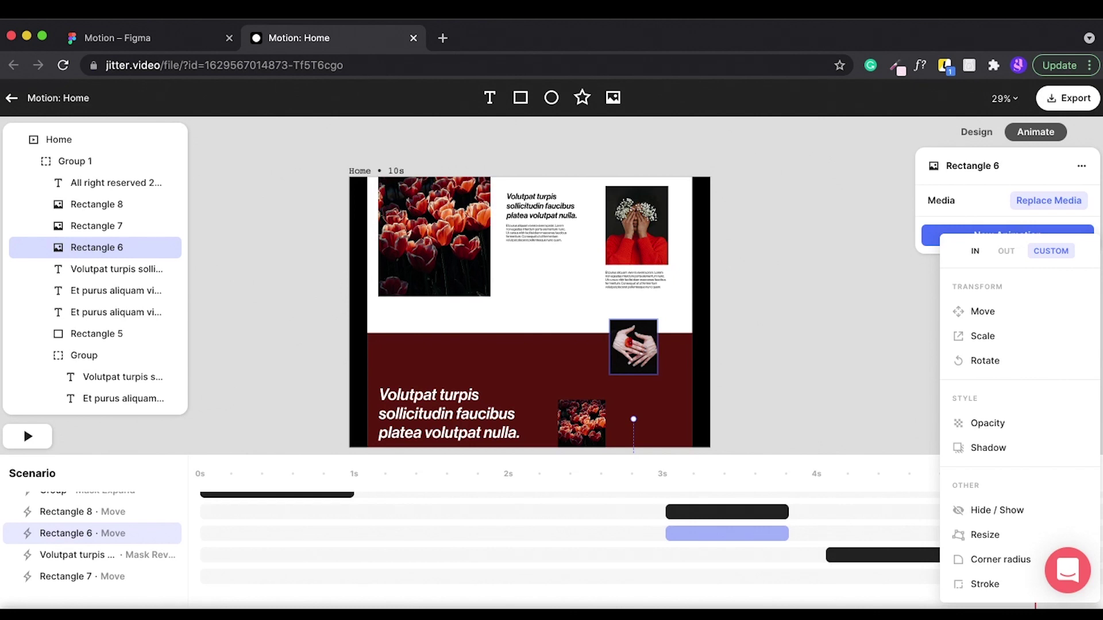
{"action": "left_click", "coordinate": [974, 251]}
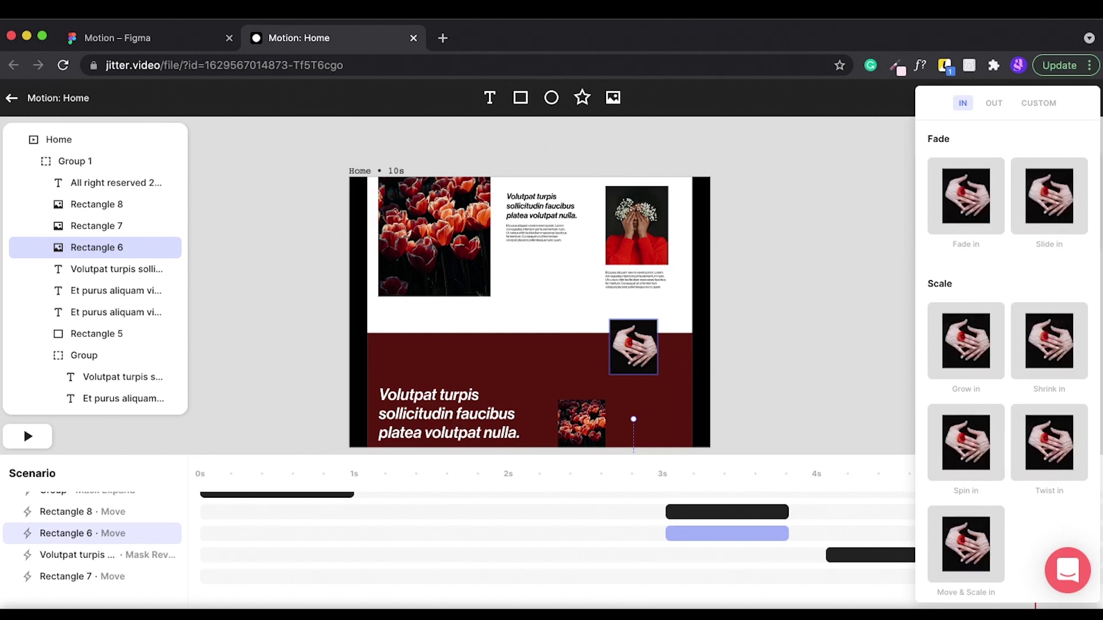
{"action": "left_click", "coordinate": [993, 103]}
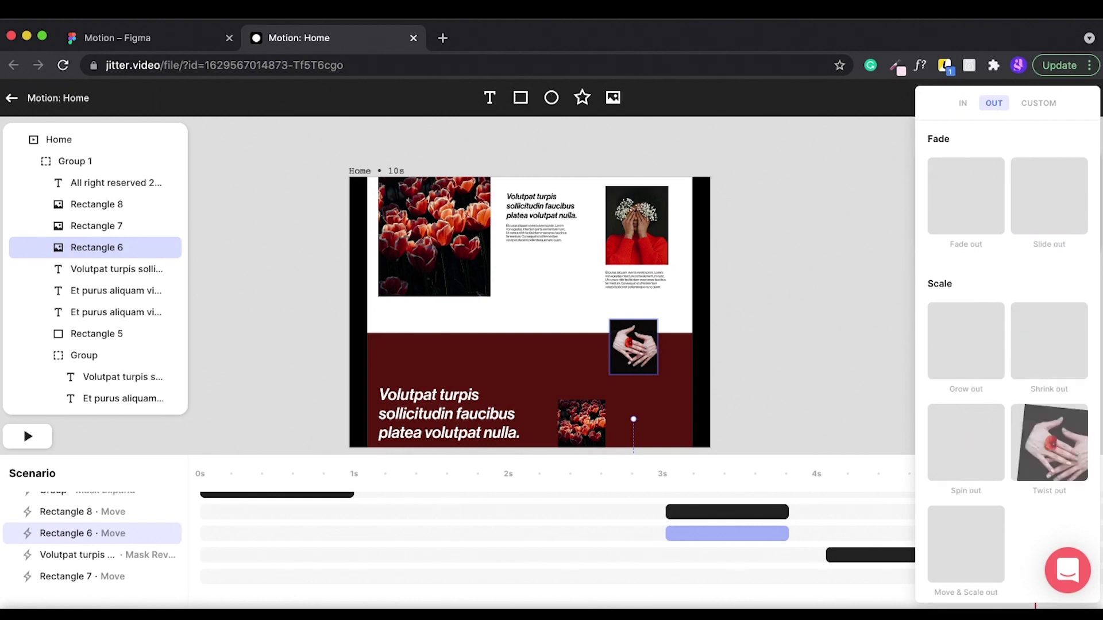
- Preview the Home animation and export it as a 720p video
{"action": "key", "text": "space"}
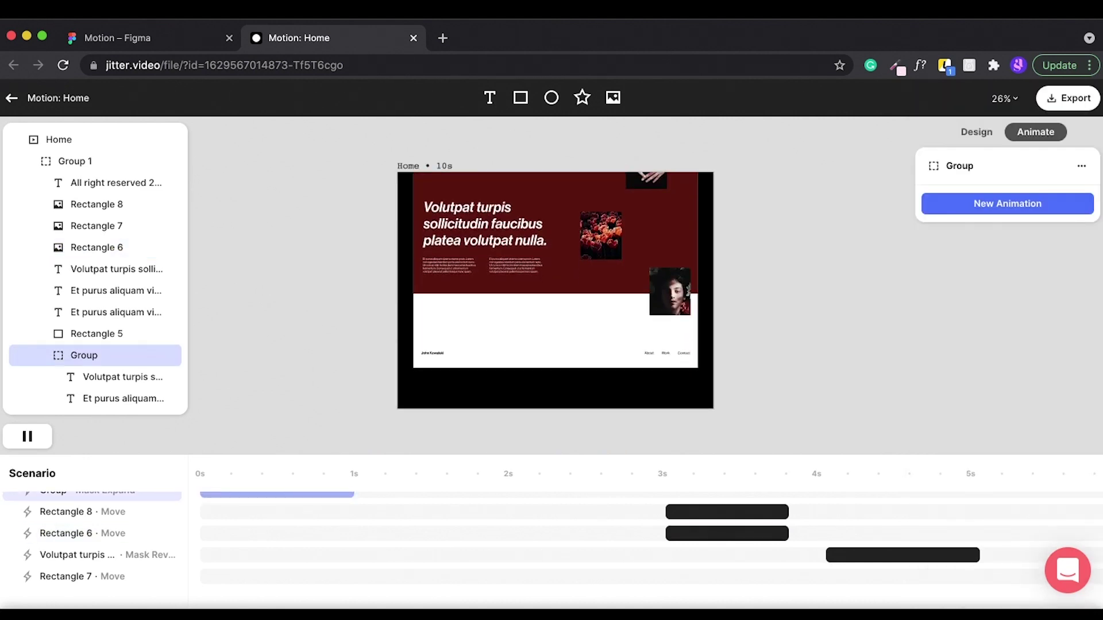
{"action": "key", "text": "space"}
{"action": "left_click", "coordinate": [1068, 97]}
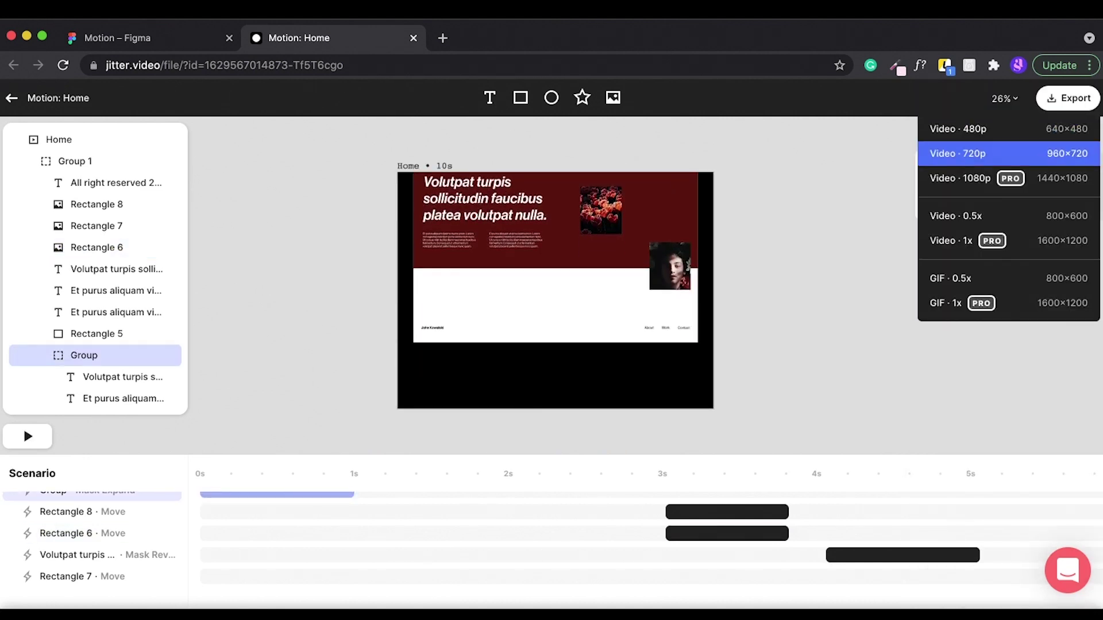
{"action": "left_click", "coordinate": [1005, 153]}
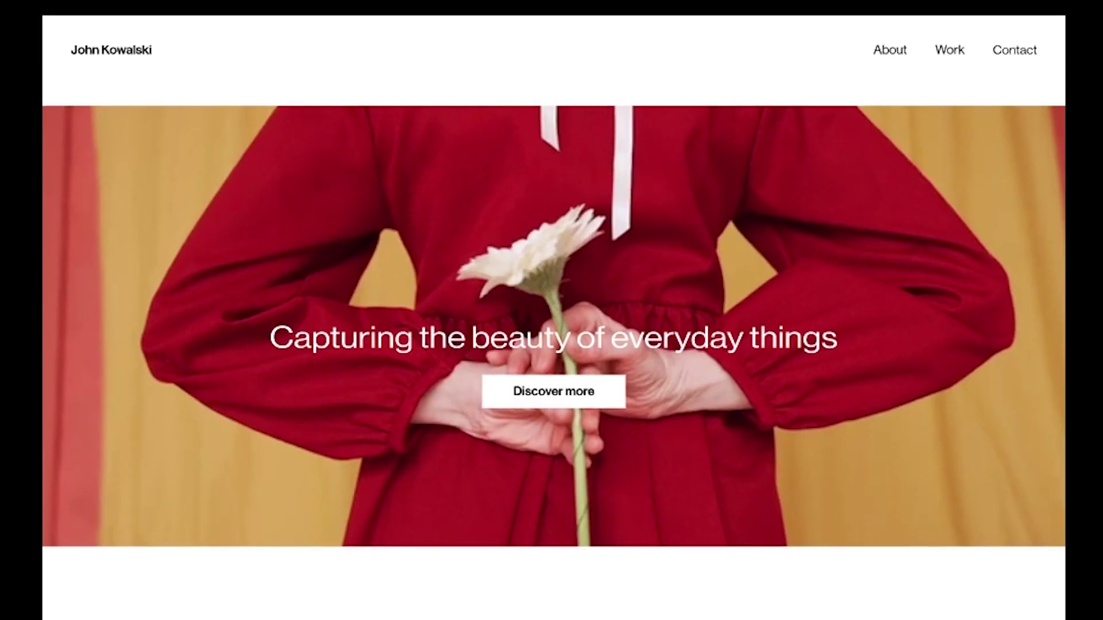